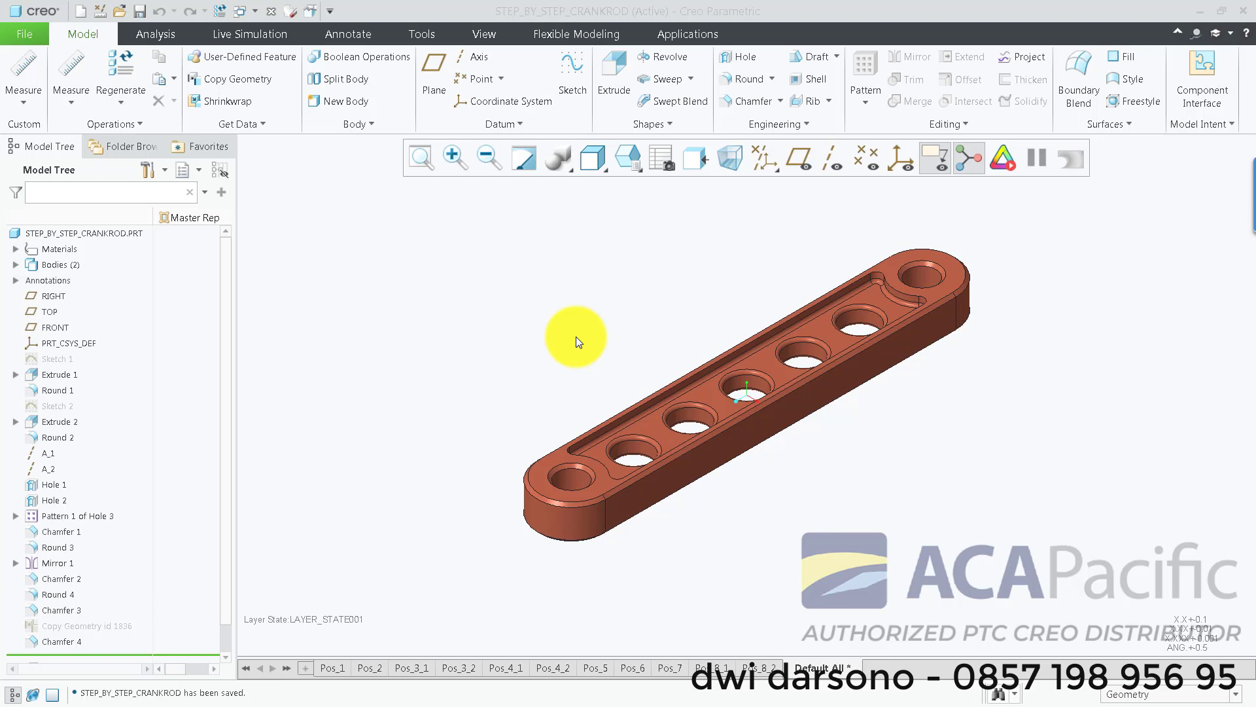
Review the combined views defined for the crank rod in the View Manager.
left_click(657, 156)
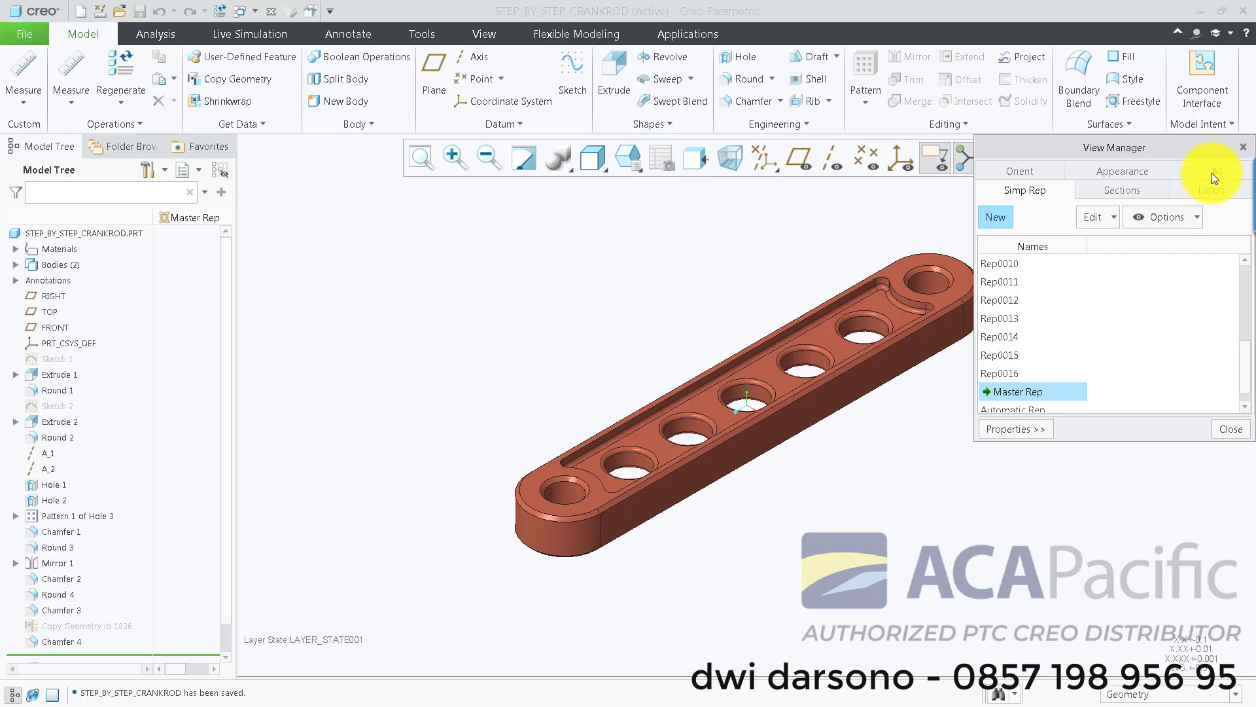
left_click(1212, 172)
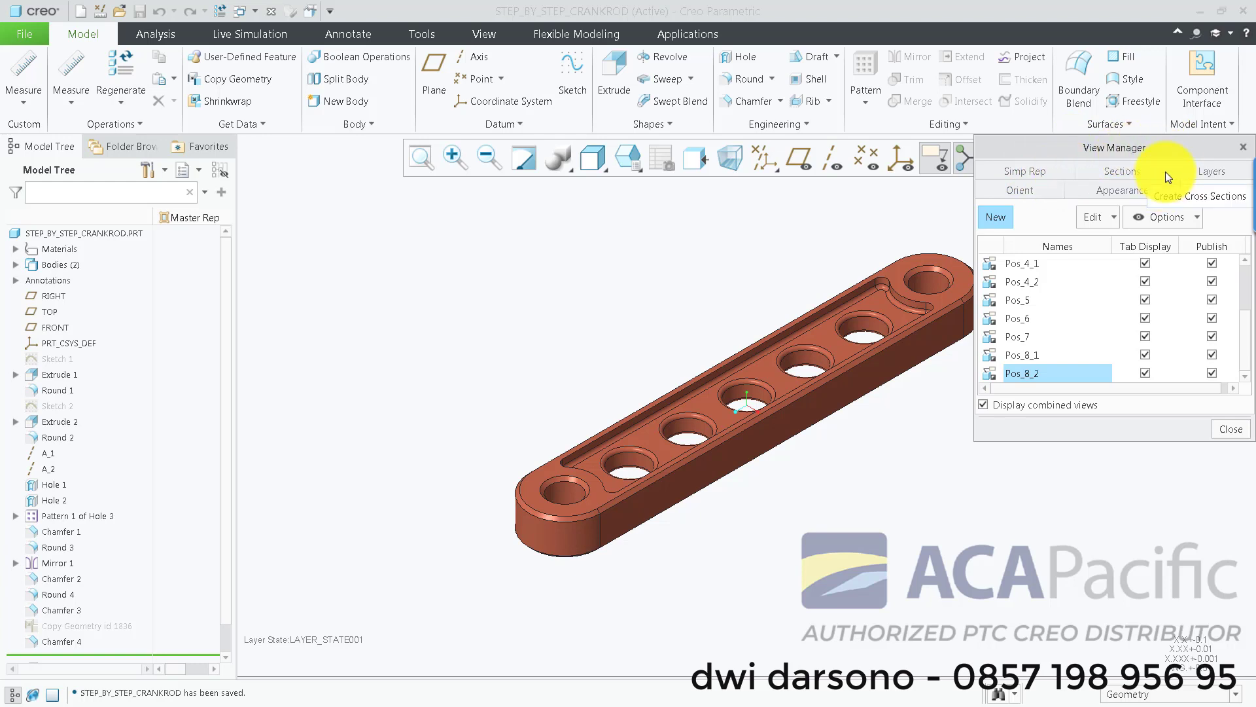
left_click(1243, 155)
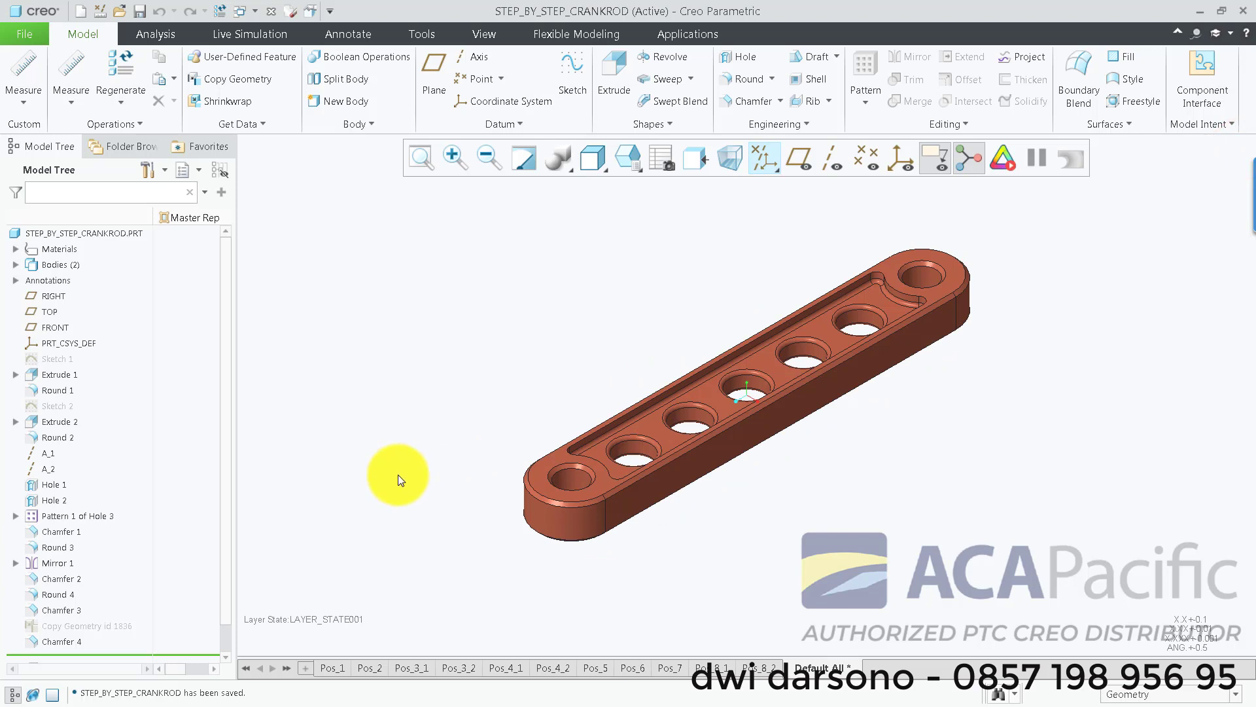
Compare the Pos_1 combined view with Default All, then display Pos_1 in full screen.
left_click(333, 668)
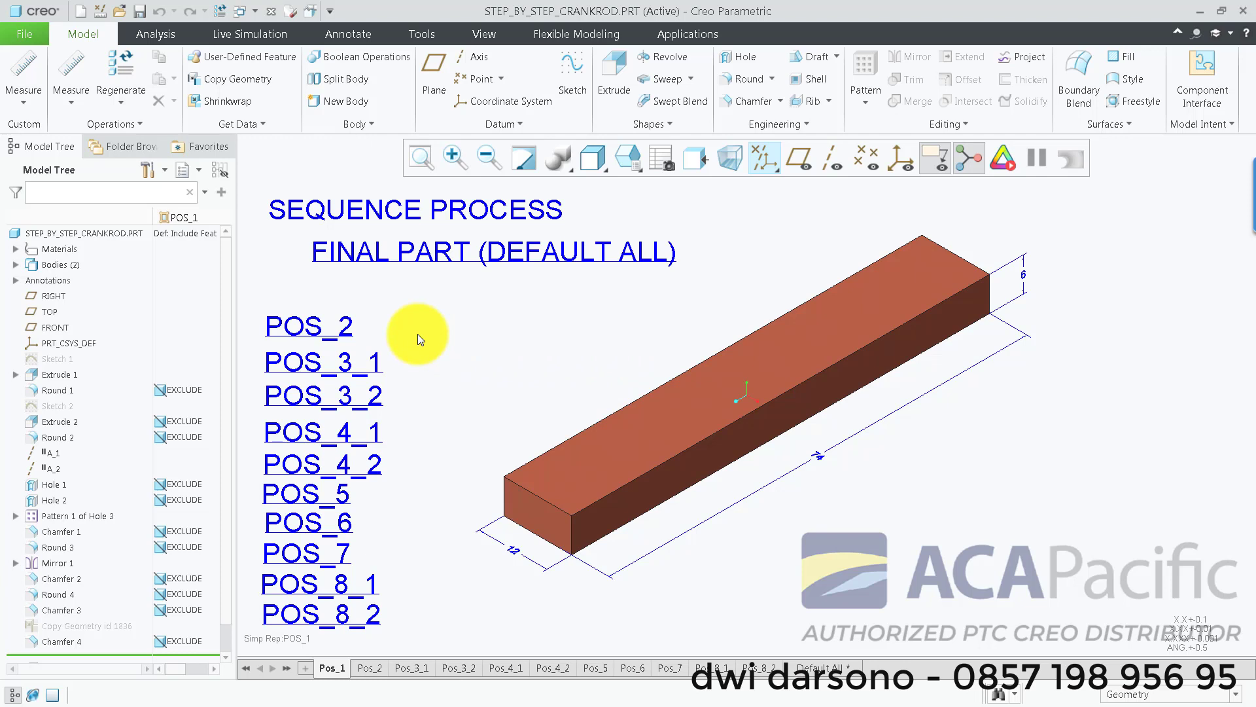
left_click(819, 665)
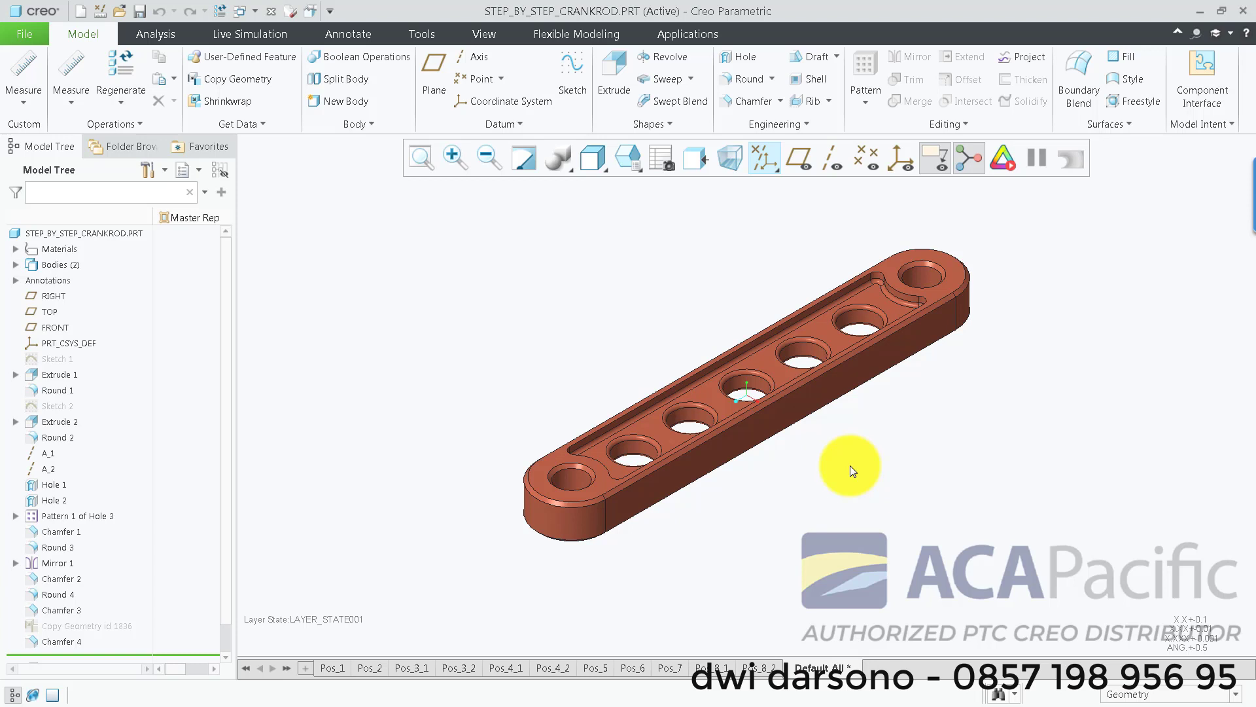
left_click(331, 668)
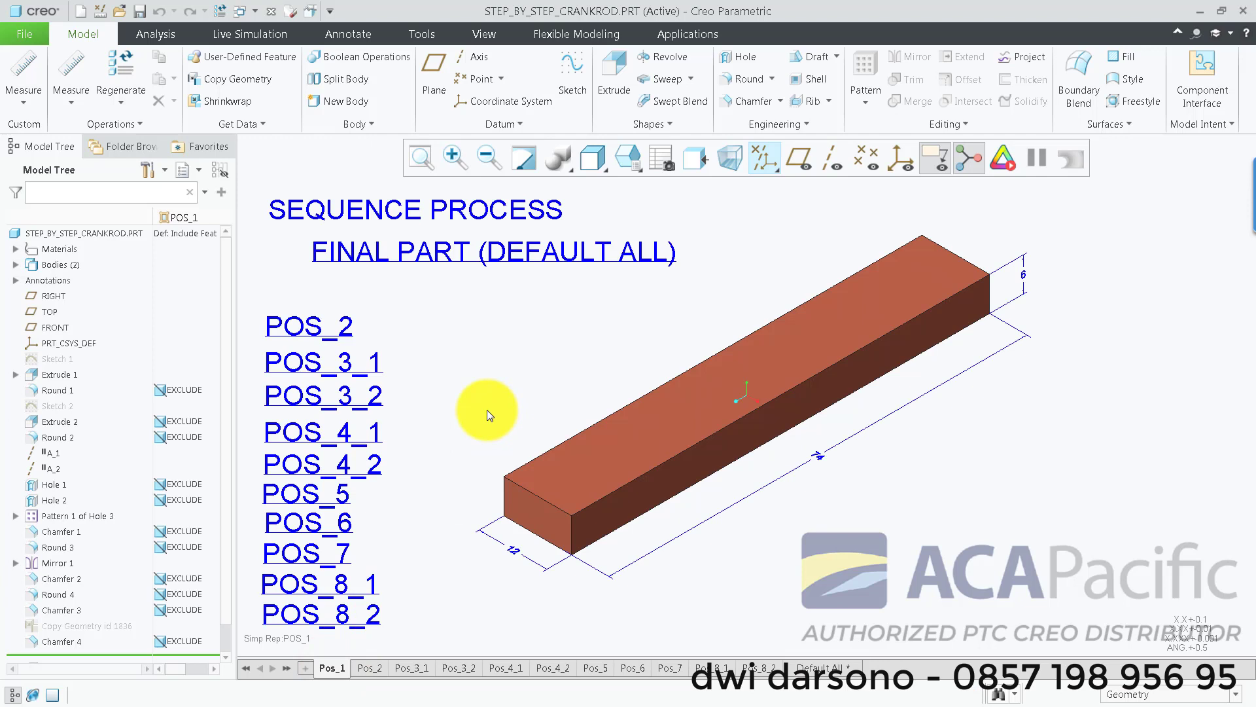
left_click(56, 695)
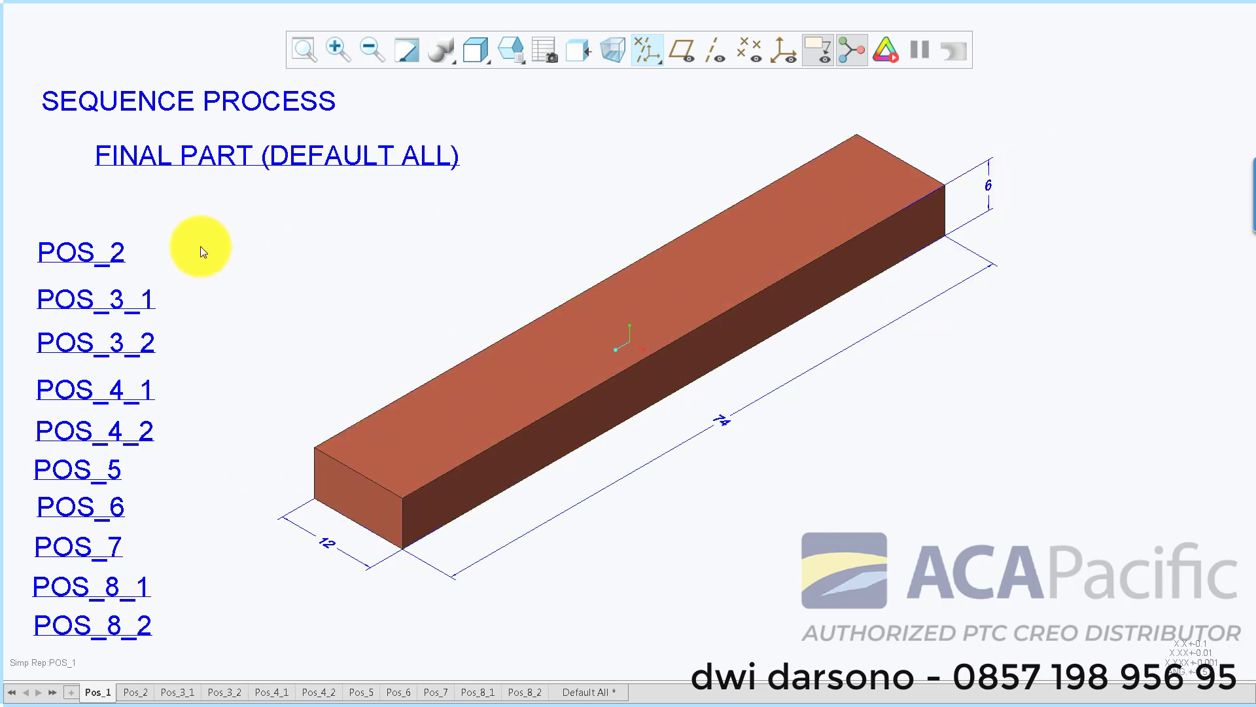
Compare the POS_2 rounded-end stage with the POS_1 raw block using the sequence links in the model.
left_click(120, 255)
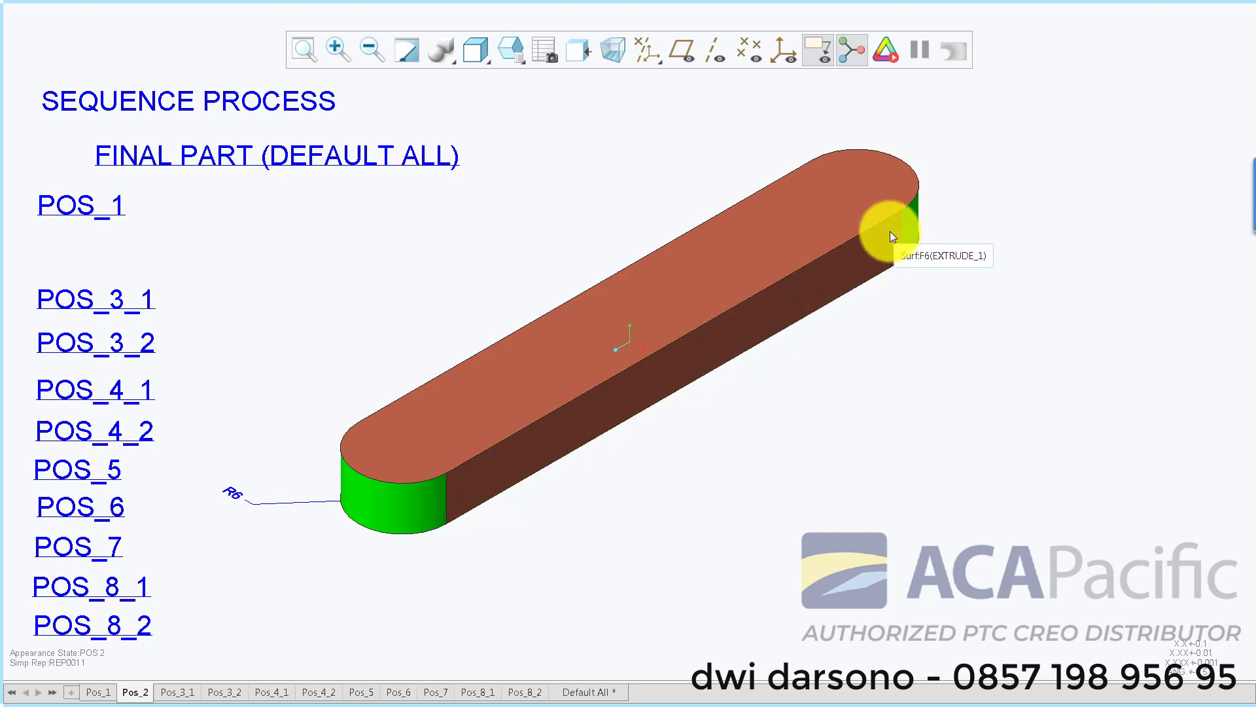
left_click(97, 206)
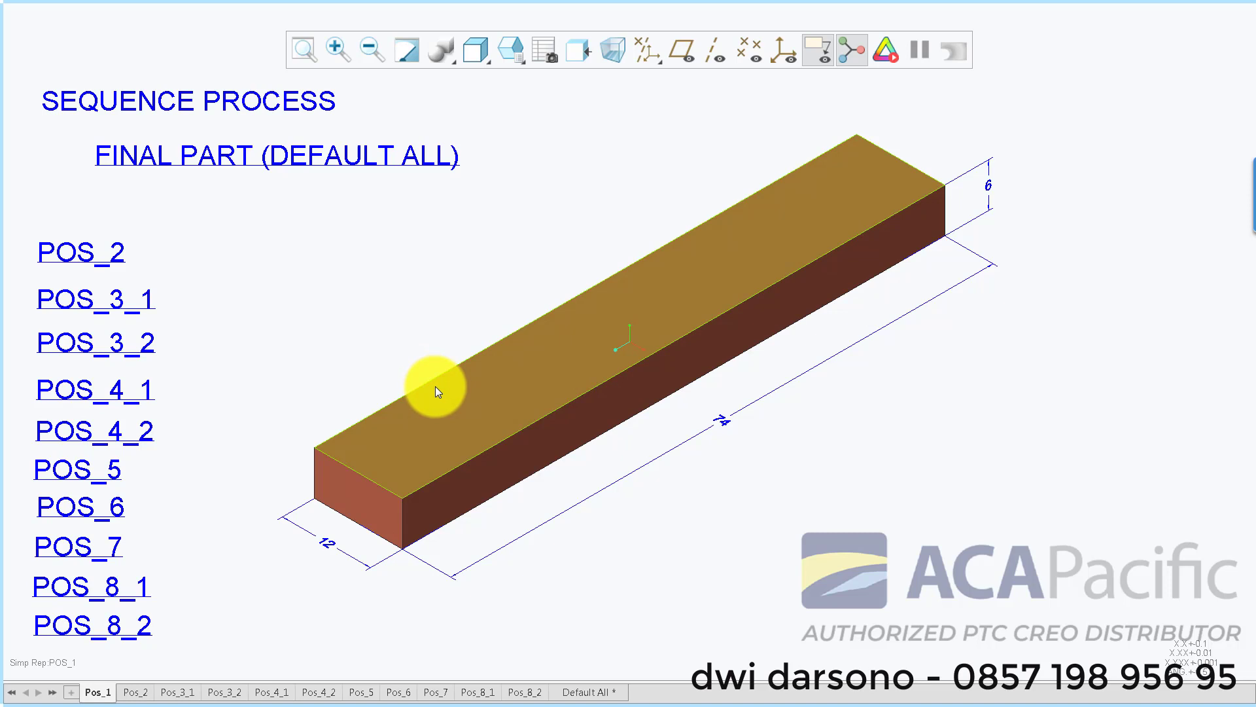
left_click(118, 256)
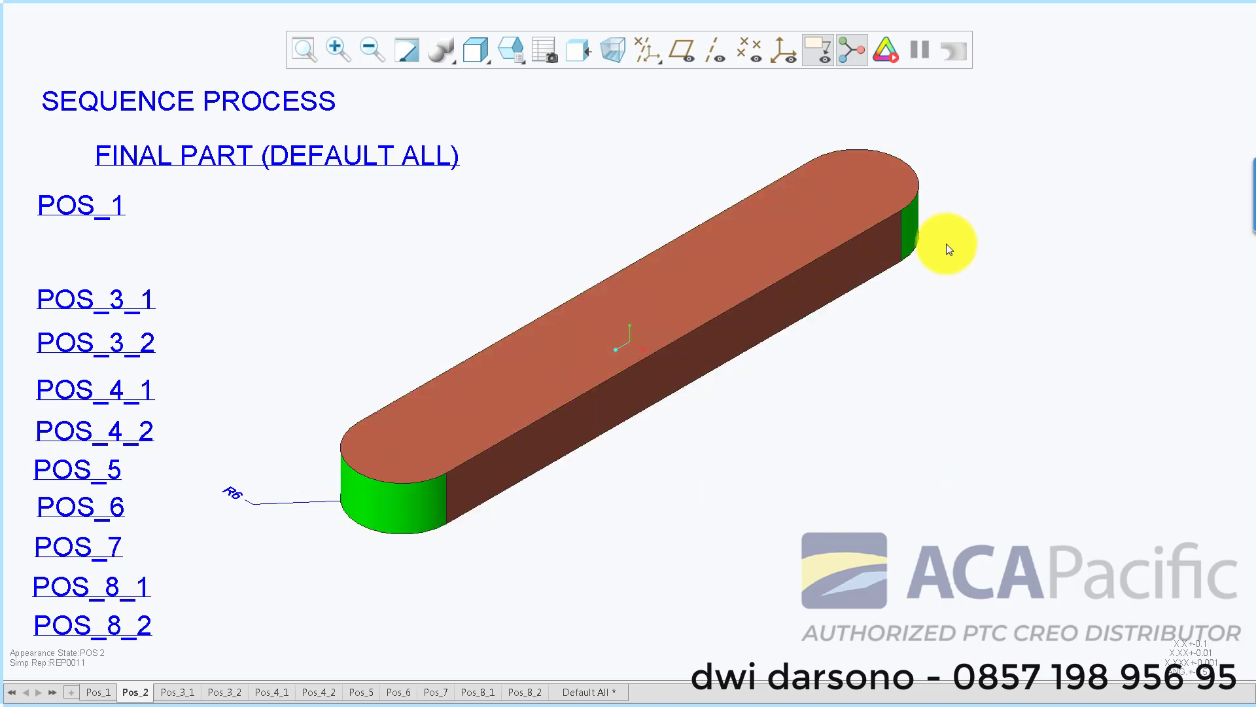
Follow the sequence links to inspect the POS_3_1, POS_3_2, POS_4_1 and POS_4_2 stages.
left_click(154, 298)
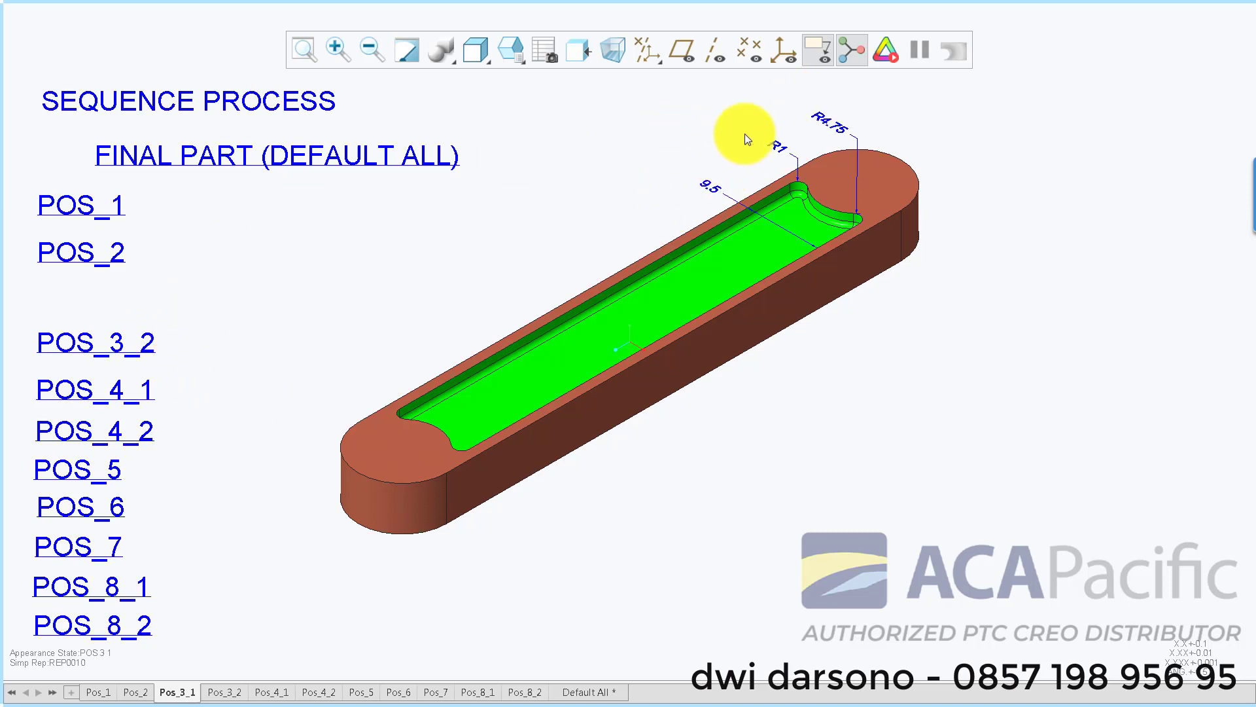
left_click(145, 342)
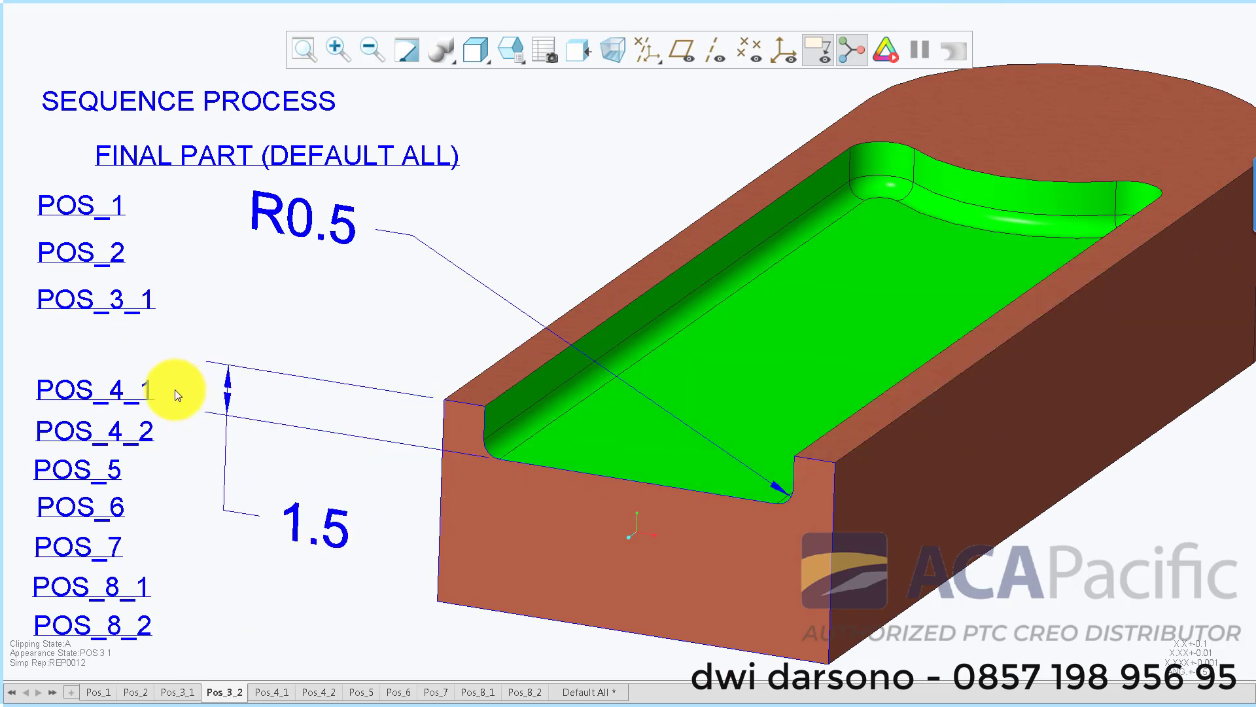
left_click(151, 392)
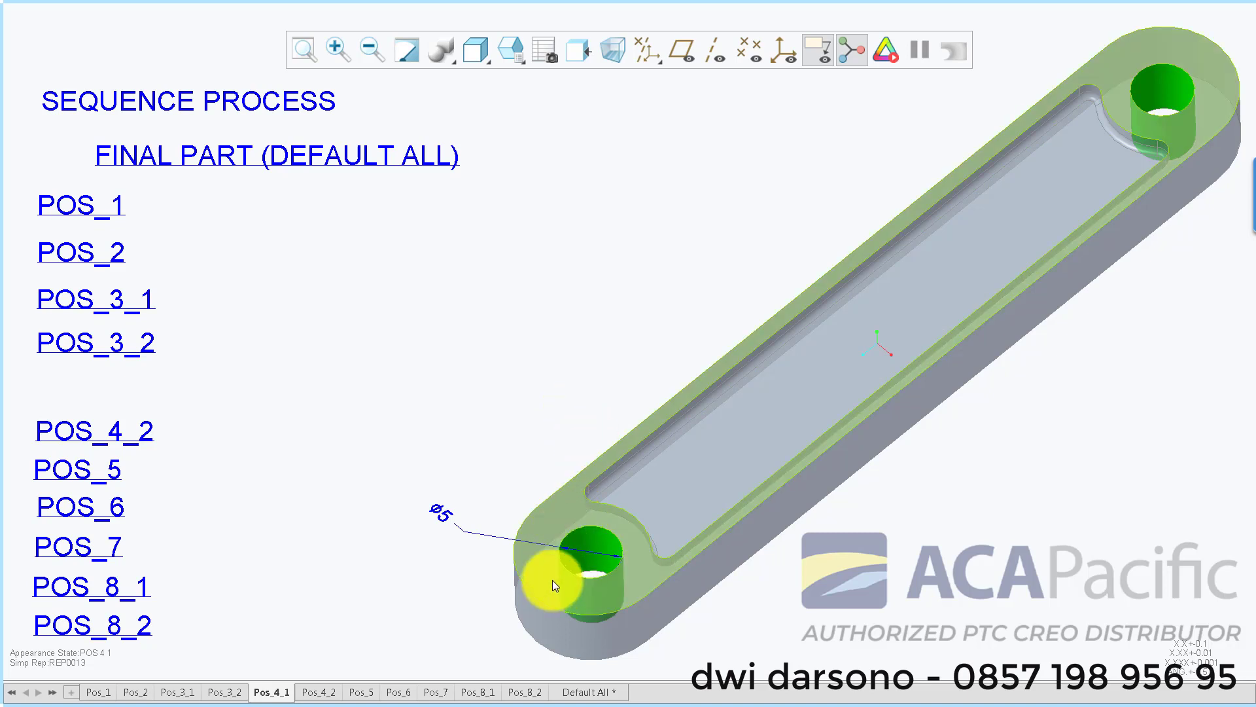
mouse_move(639, 457)
middle_mouse_down()
mouse_move(639, 367)
mouse_move(640, 457)
mouse_move(610, 484)
middle_mouse_up()
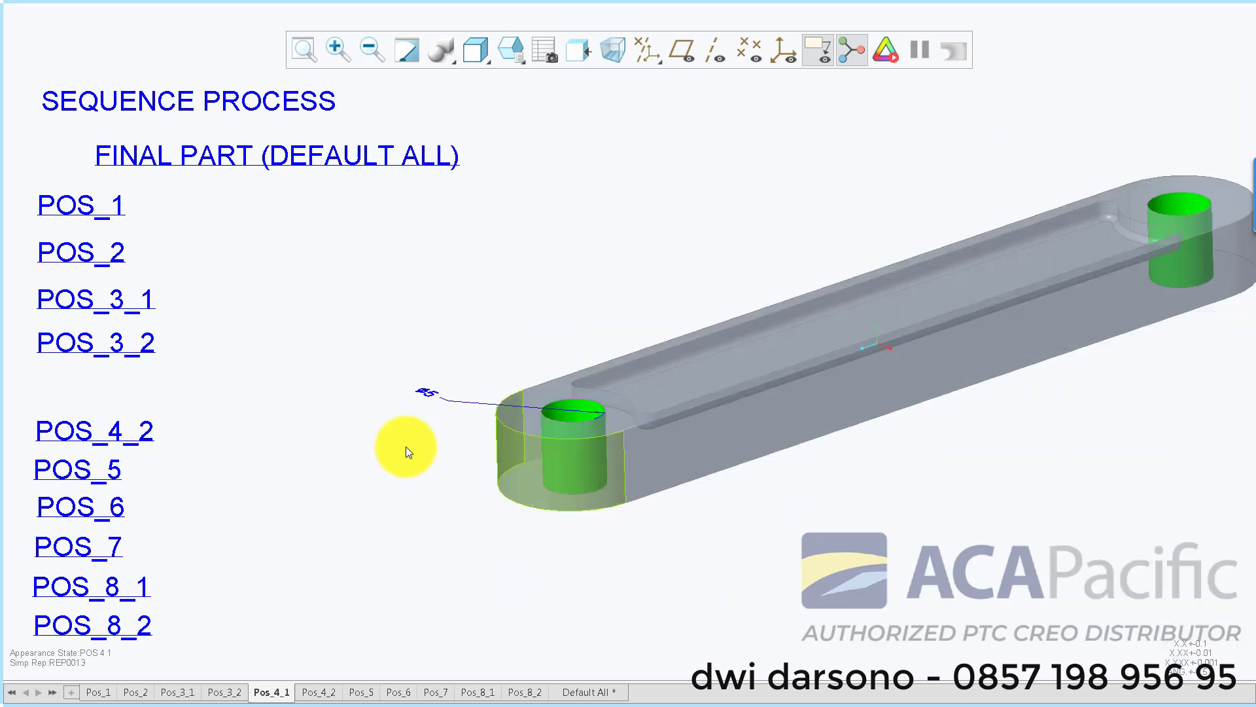
left_click(148, 437)
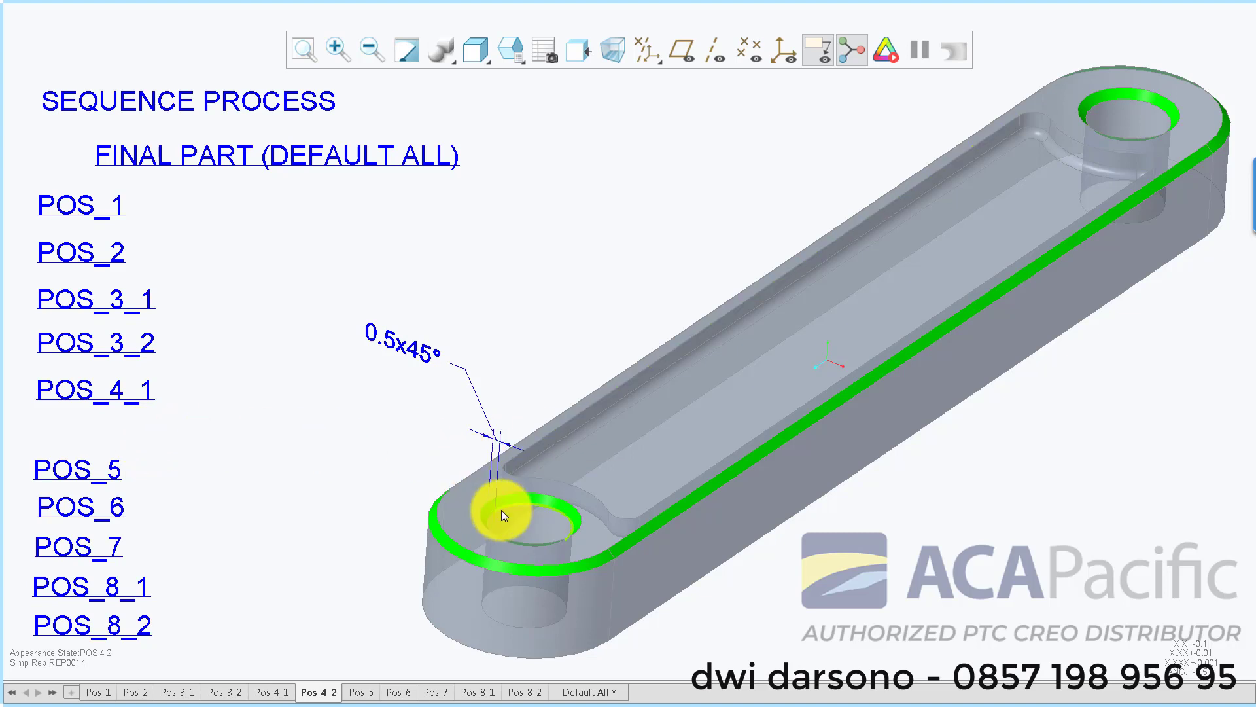
Follow the sequence links to inspect the POS_5, POS_6, POS_7, POS_8_1 and POS_8_2 stages.
left_click(111, 470)
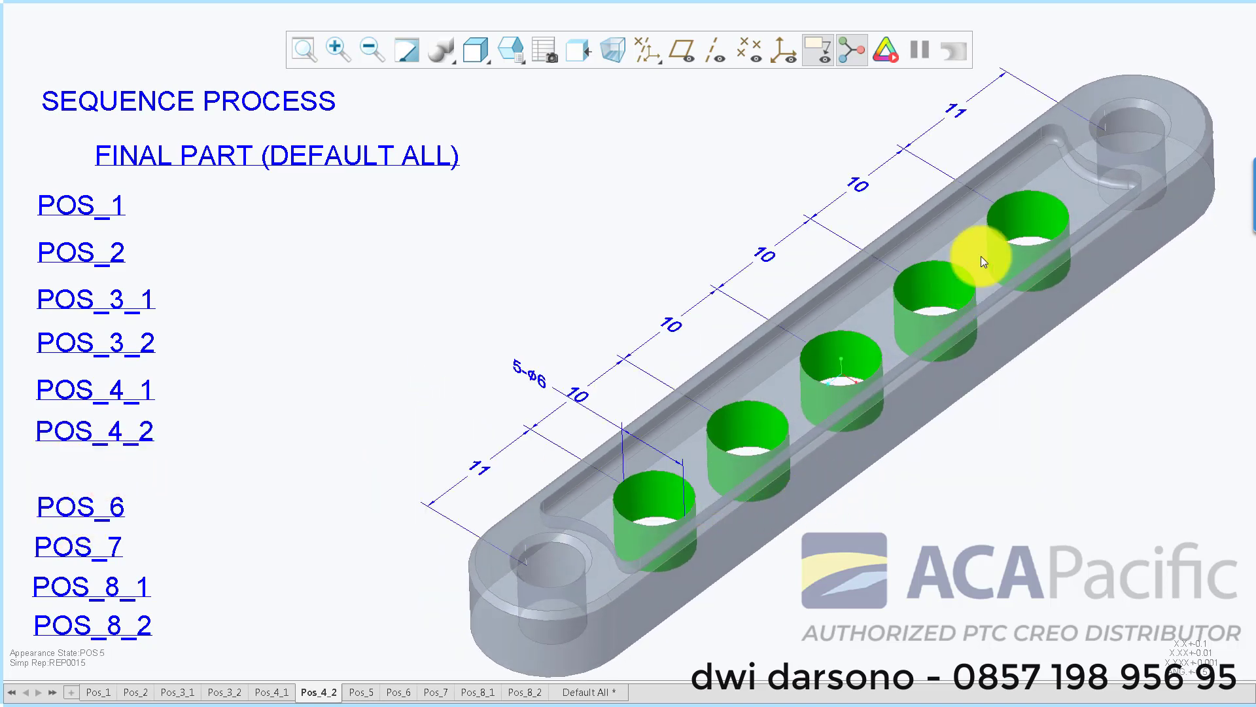
left_click(115, 507)
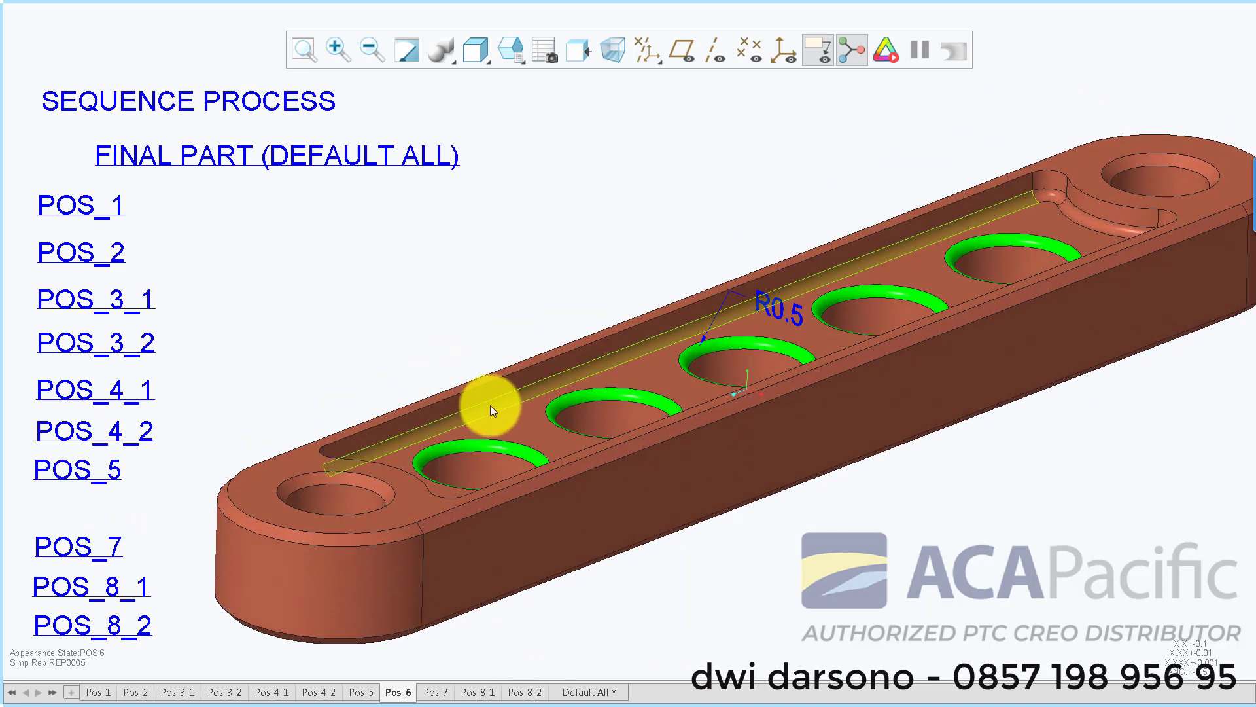
left_click(118, 543)
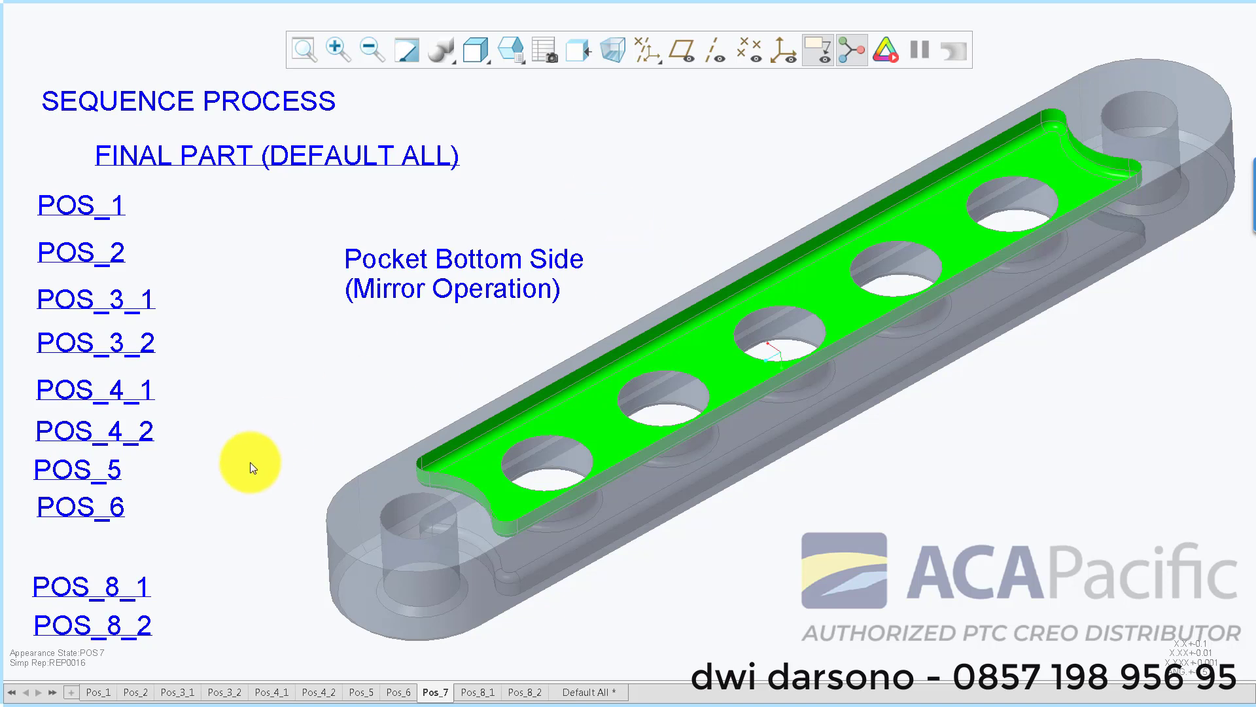
left_click(140, 584)
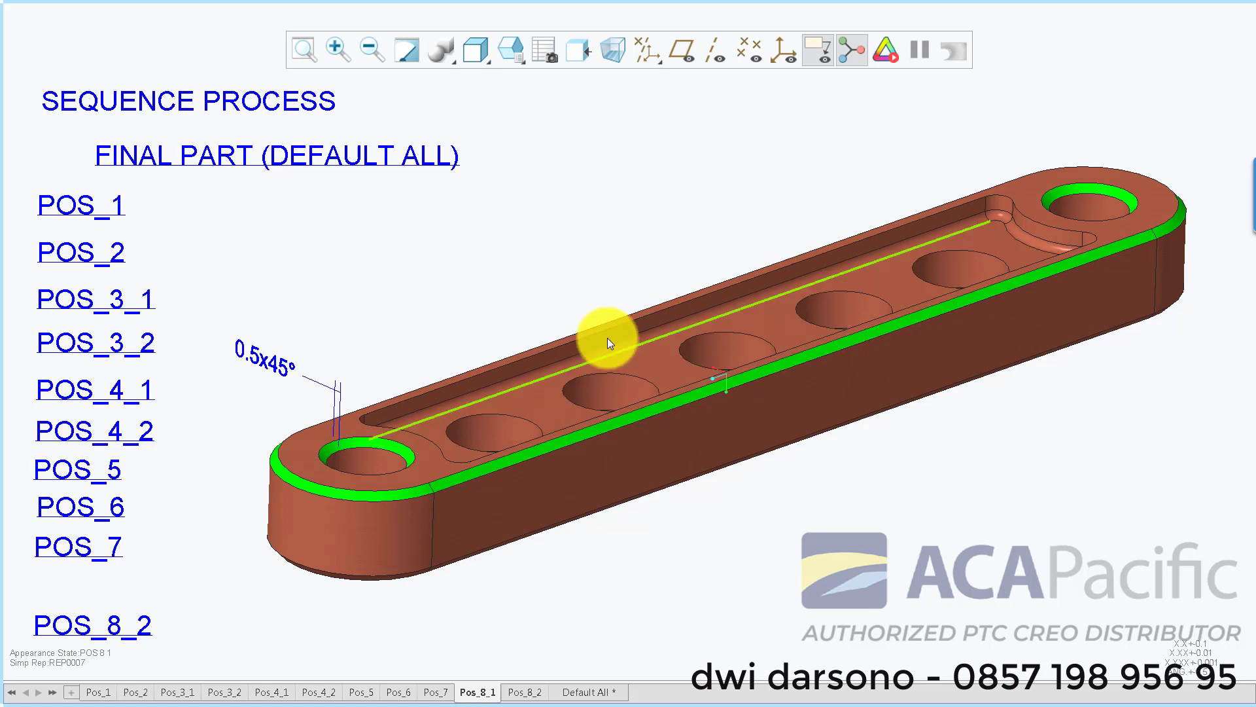
left_click(140, 627)
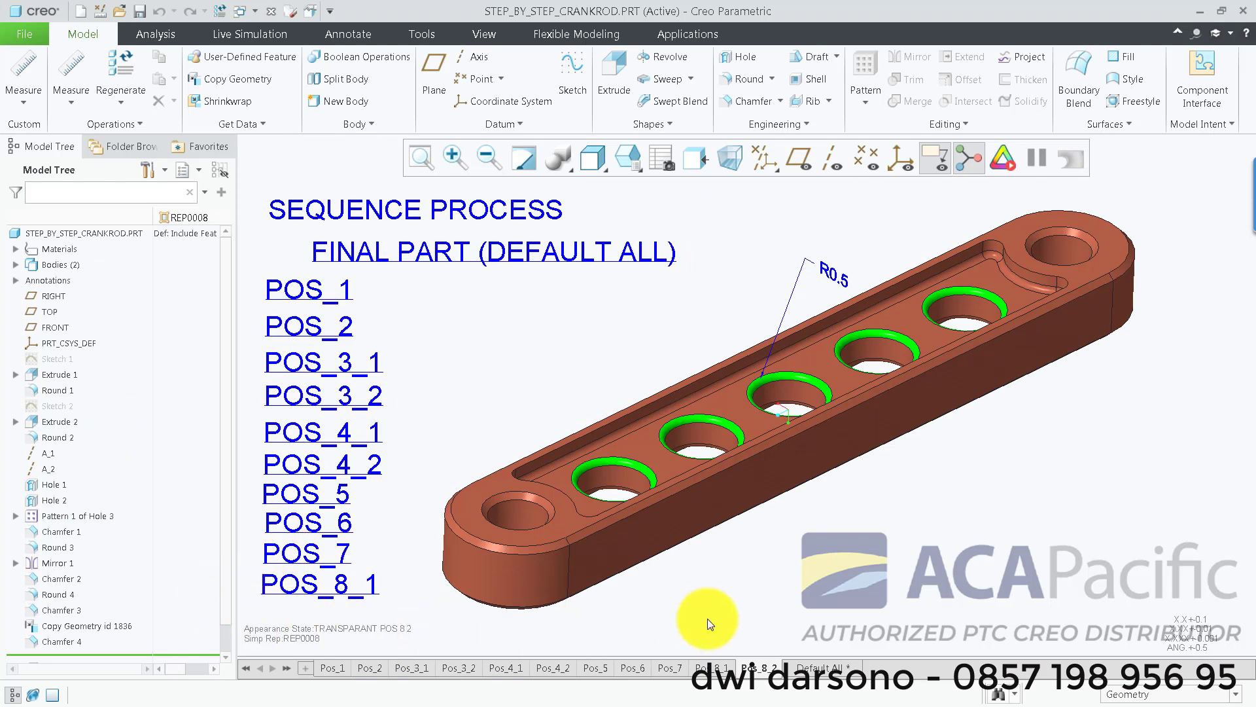
Revisit the Pos_8_1 combined view and return to POS_8_2 through its sequence link.
left_click(717, 666)
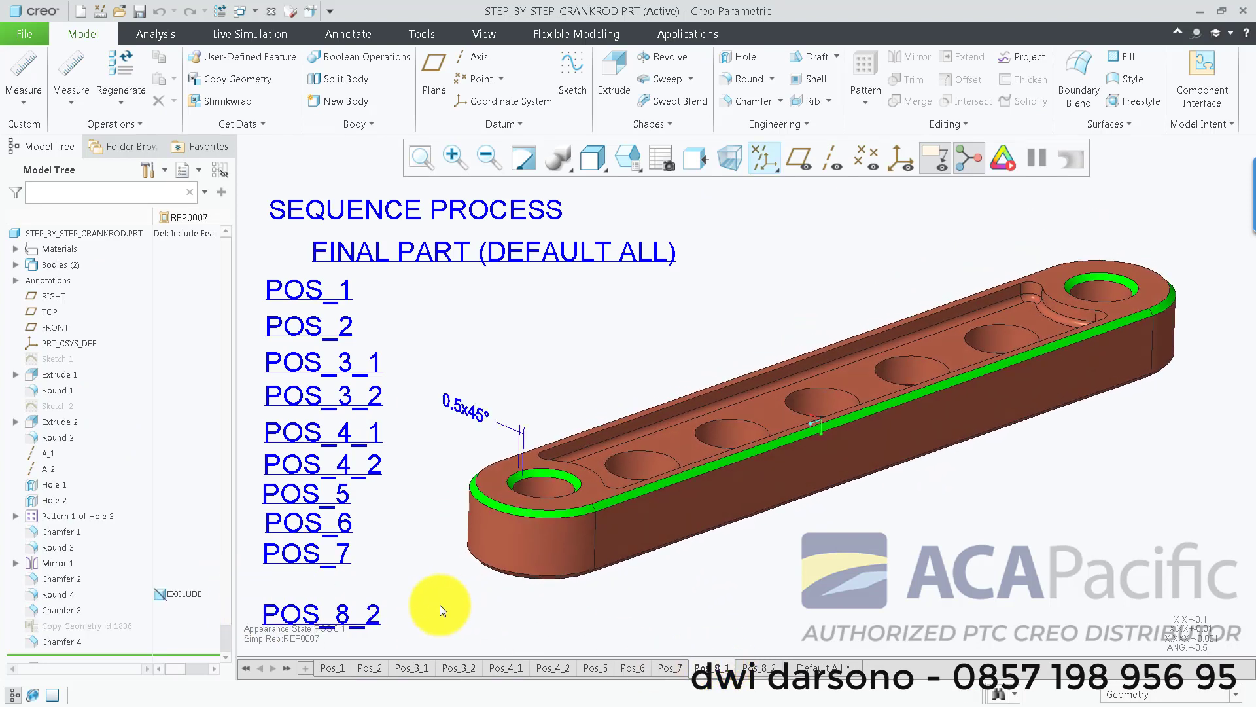
left_click(344, 611)
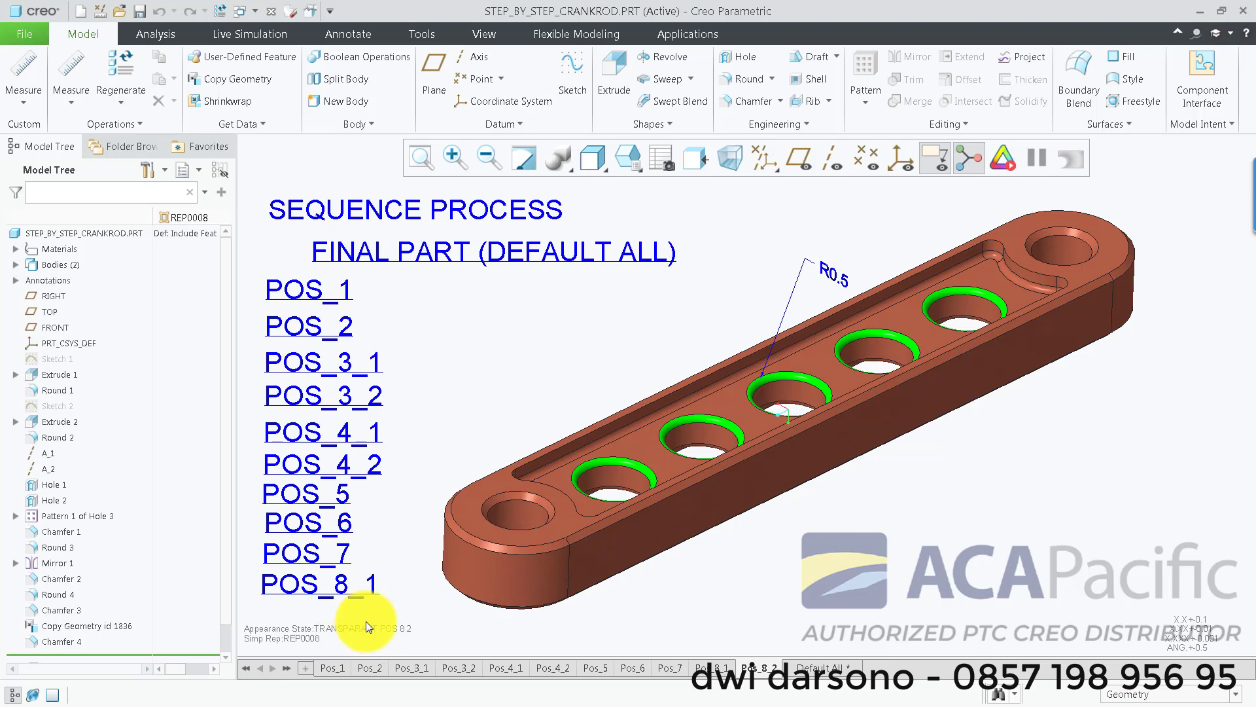
left_click(775, 582)
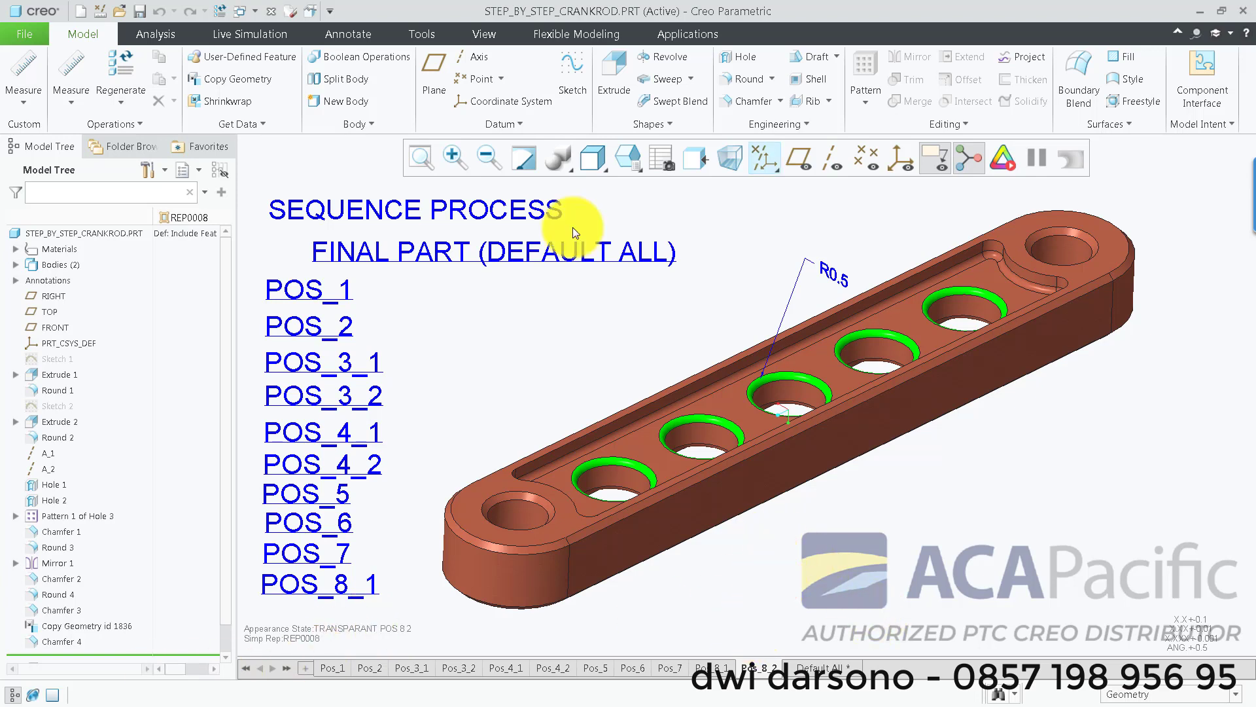
Switch to the annotation environment and check the combined views in the View Manager.
left_click(349, 34)
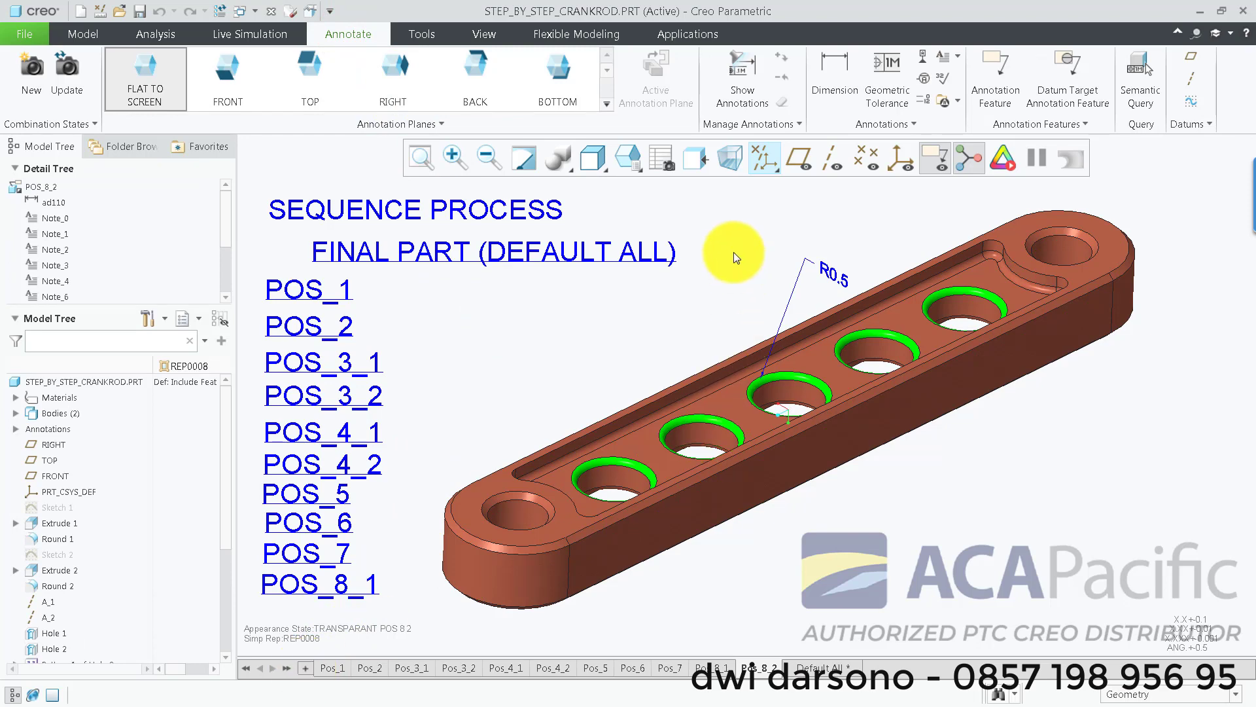
left_click(673, 159)
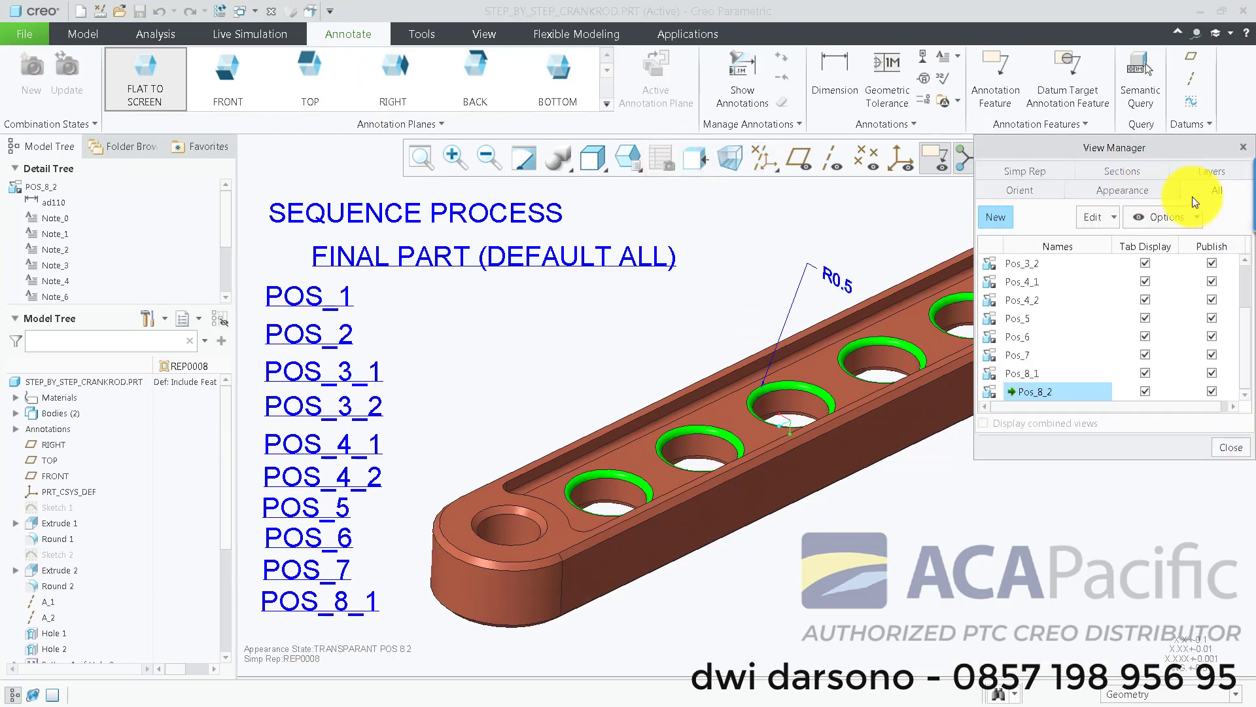
left_click(1231, 447)
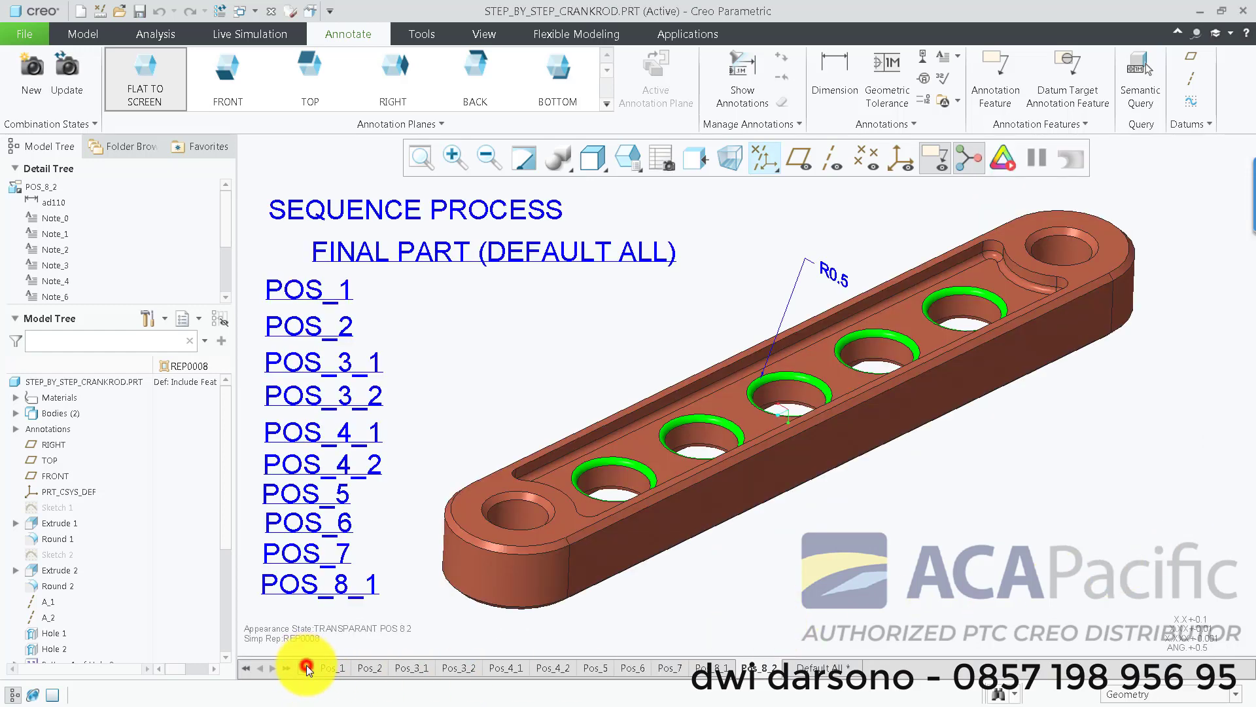
Create a new combined view from the current Pos_8_2 display and name it Pos_8_2_Copy.
left_click(305, 666)
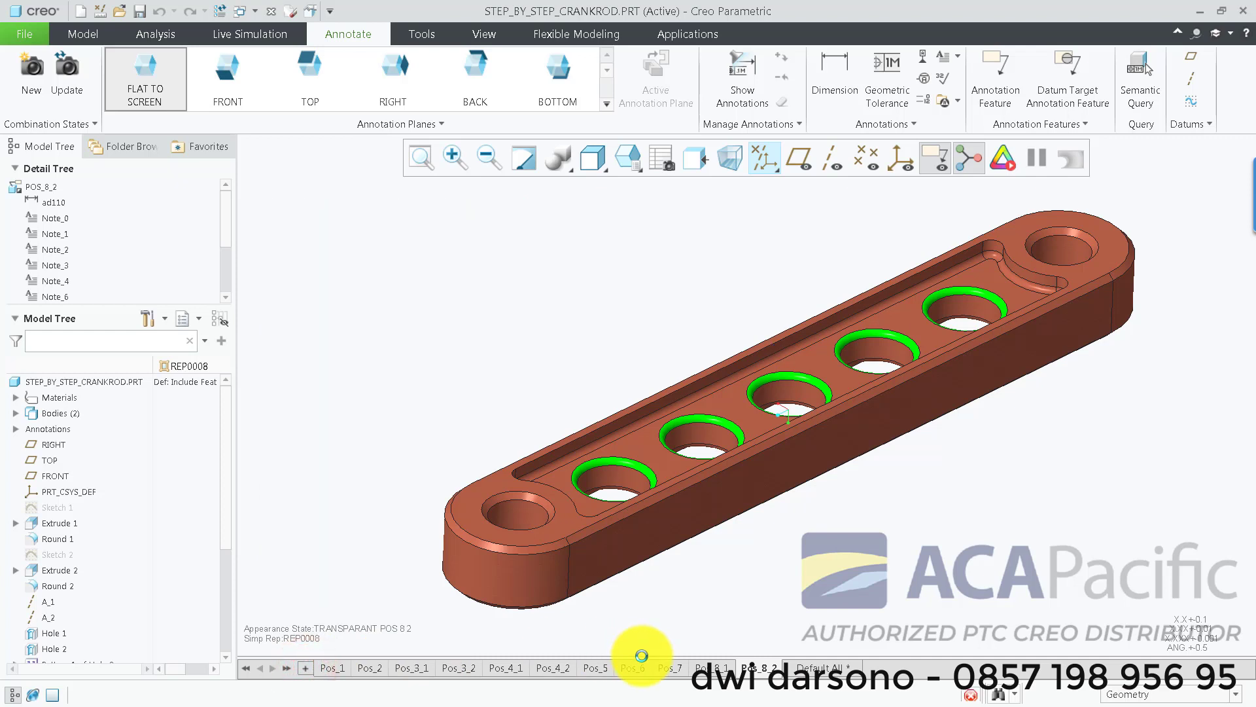
mouse_move(891, 669)
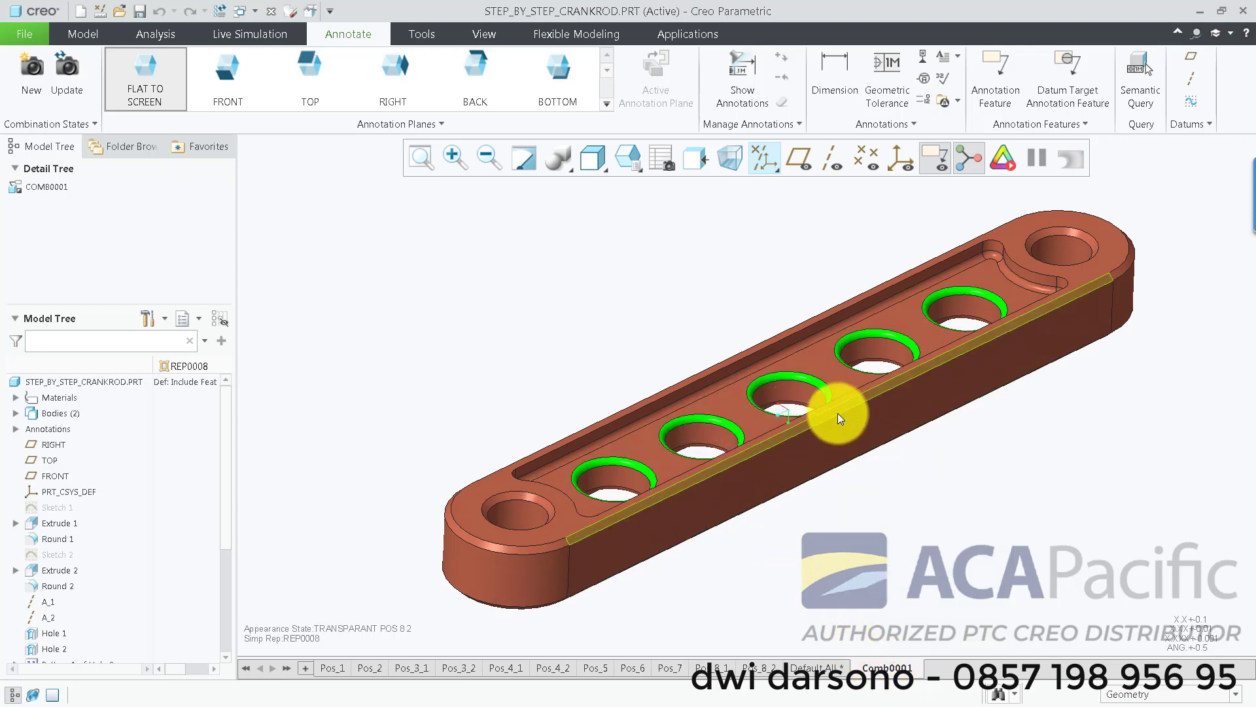
left_click(898, 668)
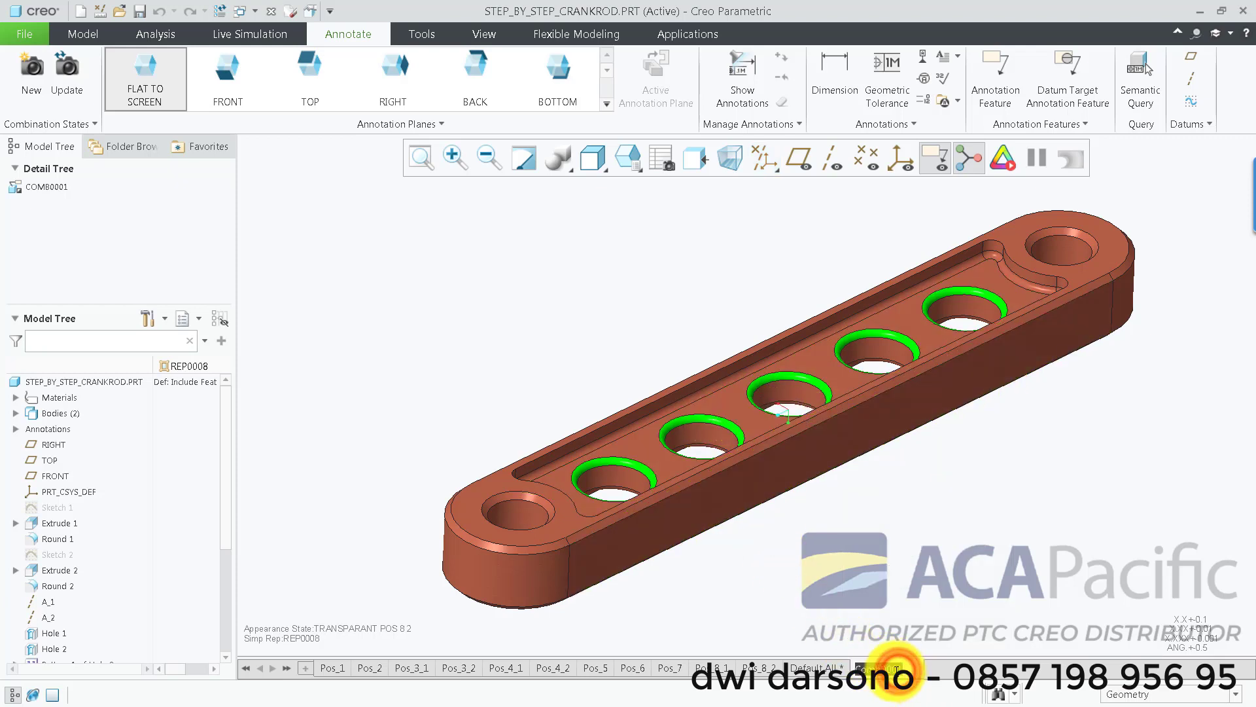
key("Caps_Lock")
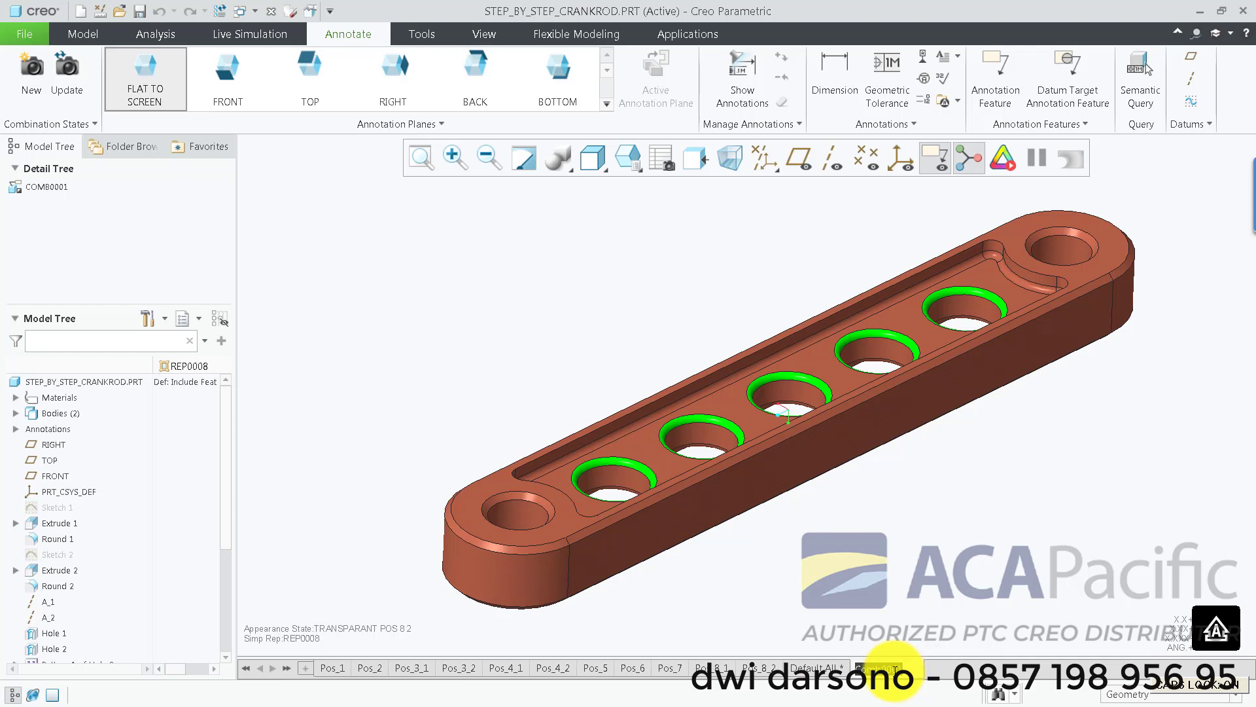
left_click(906, 612)
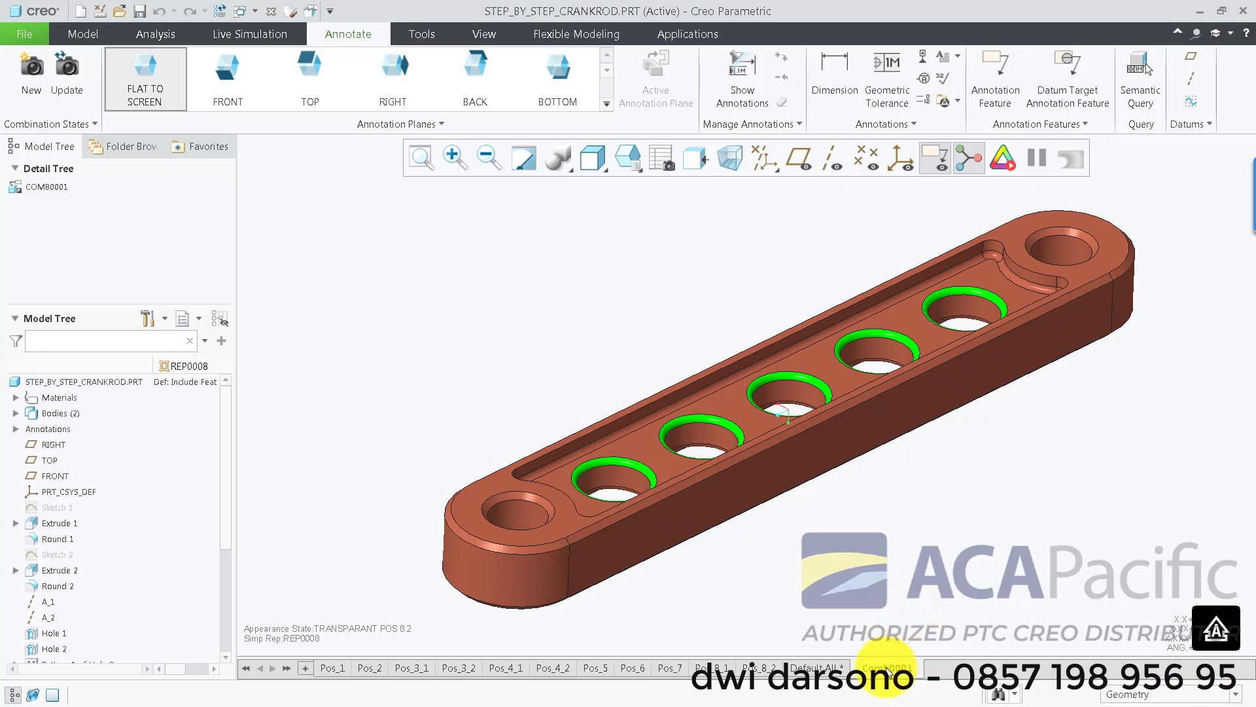
left_click(888, 669)
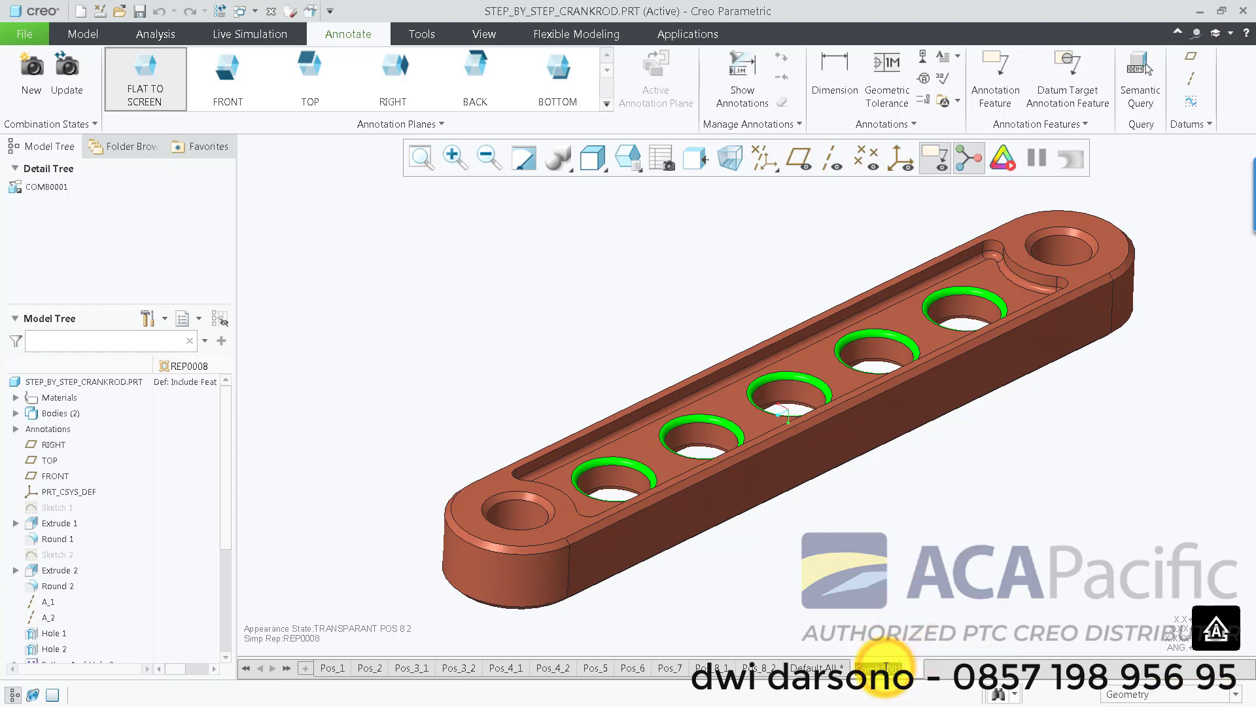
key("Caps_Lock")
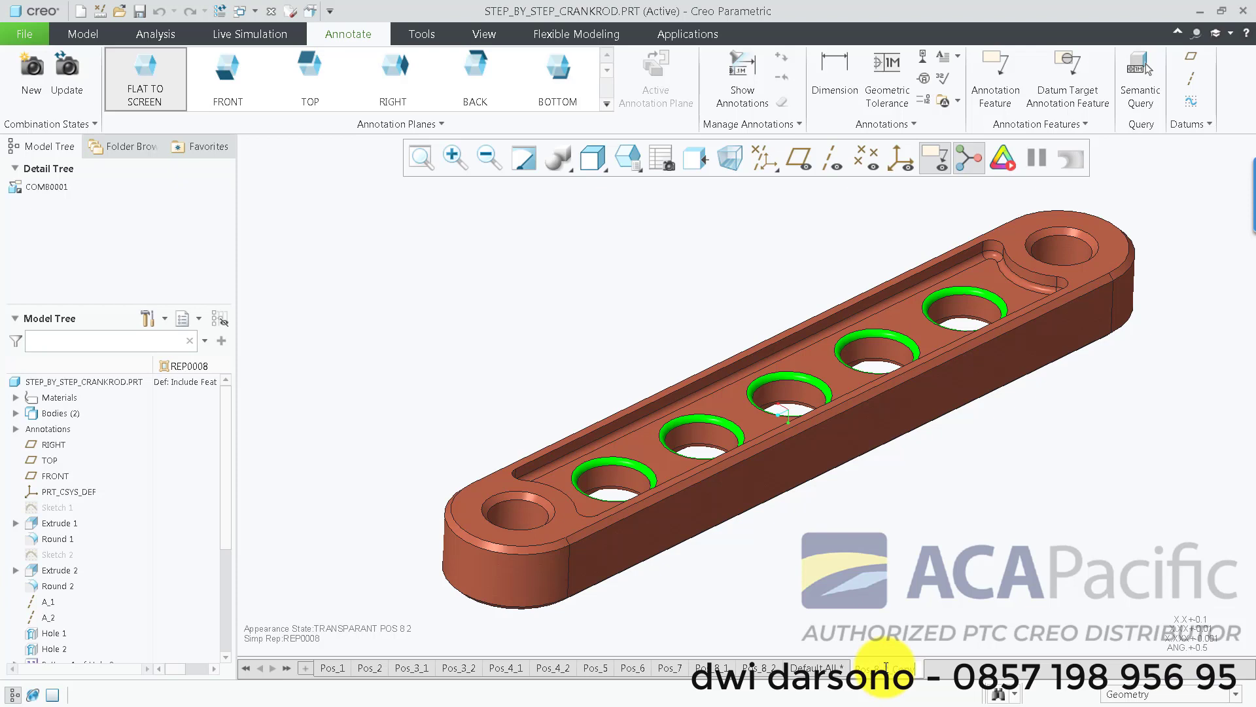
key("Return")
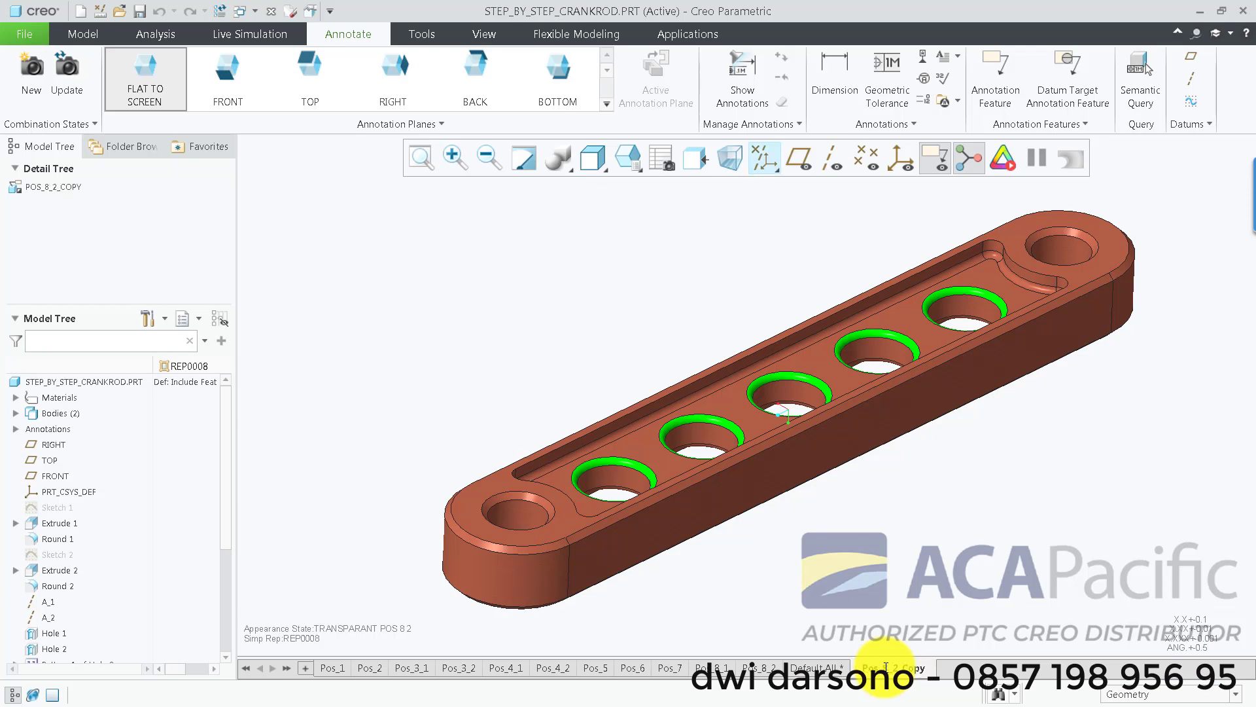
left_click(886, 667)
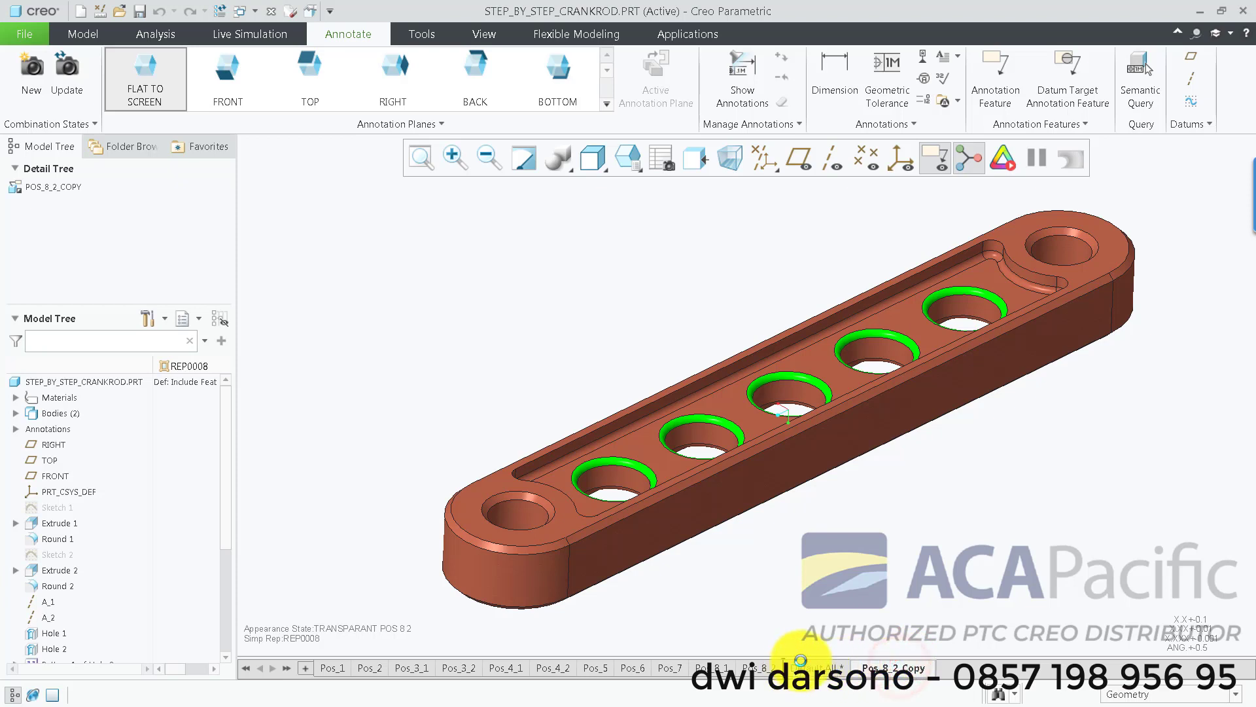
Exclude the Round 4 feature from the active simplified representation, REP0008, through its status in the model tree.
left_click_drag(223, 497, 225, 620)
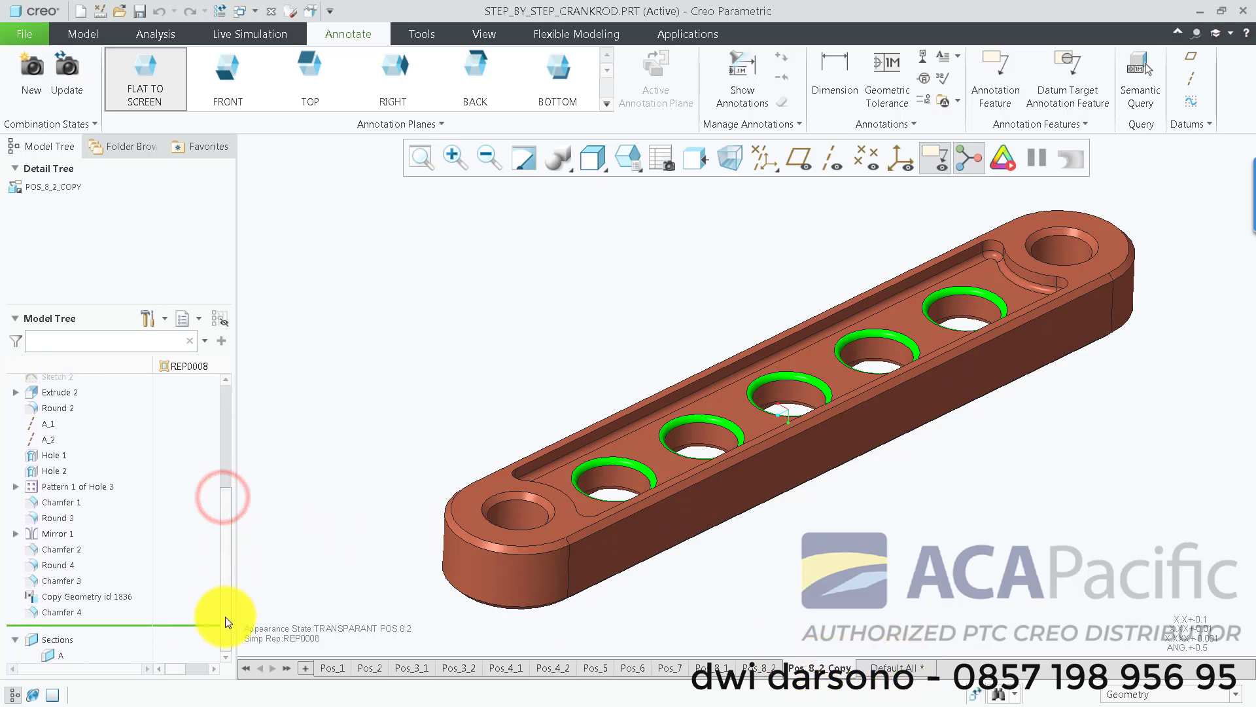
left_click(226, 495)
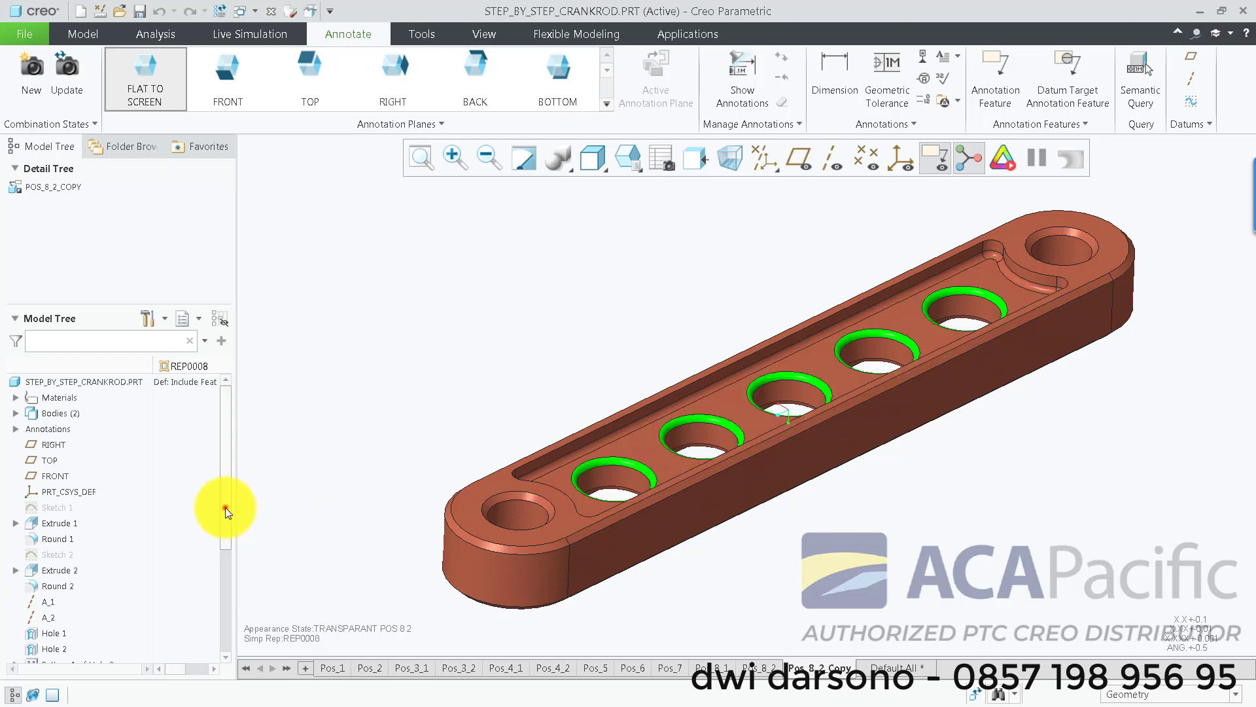
left_click_drag(225, 507, 229, 615)
scroll(124, 504, "up", 4)
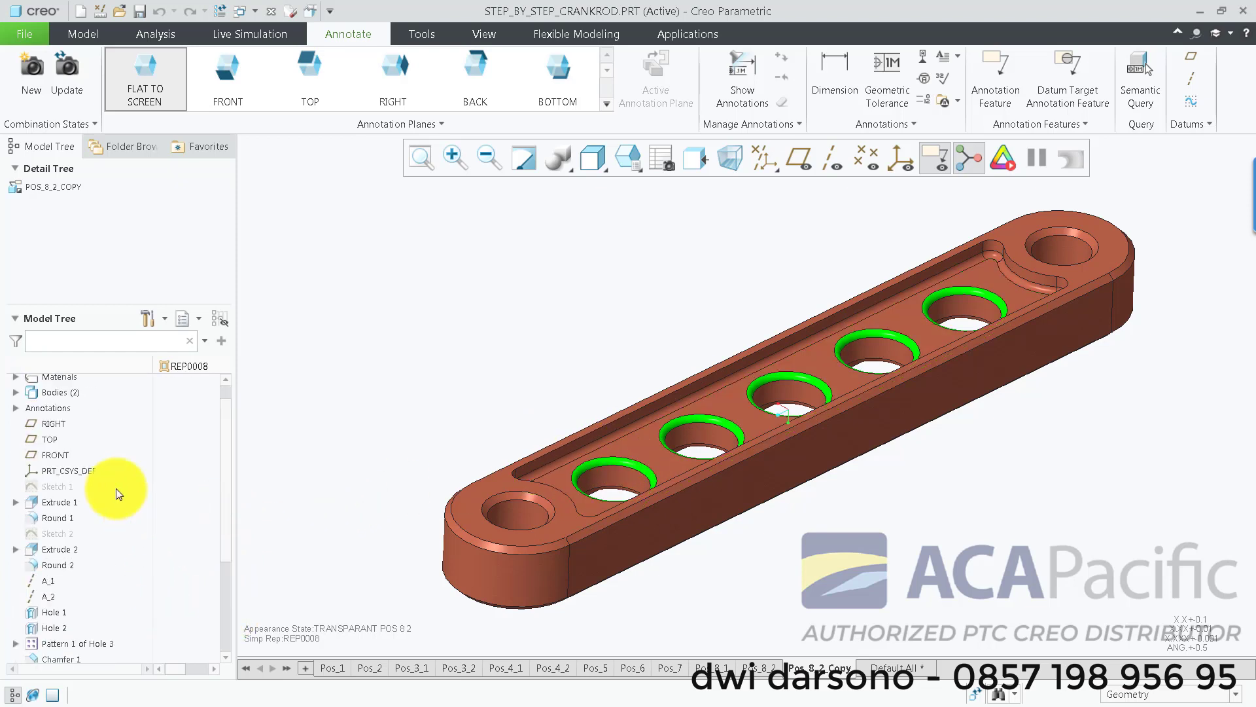
left_click(16, 392)
scroll(190, 569, "down", 4)
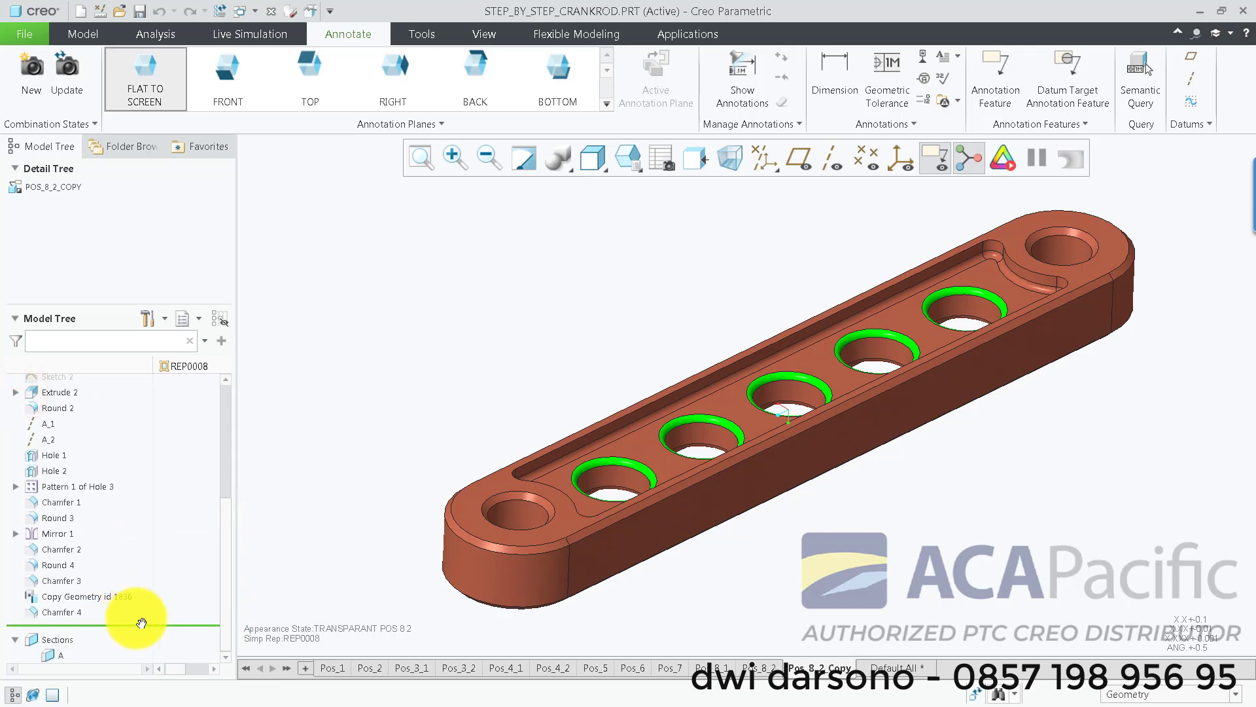
left_click(52, 565)
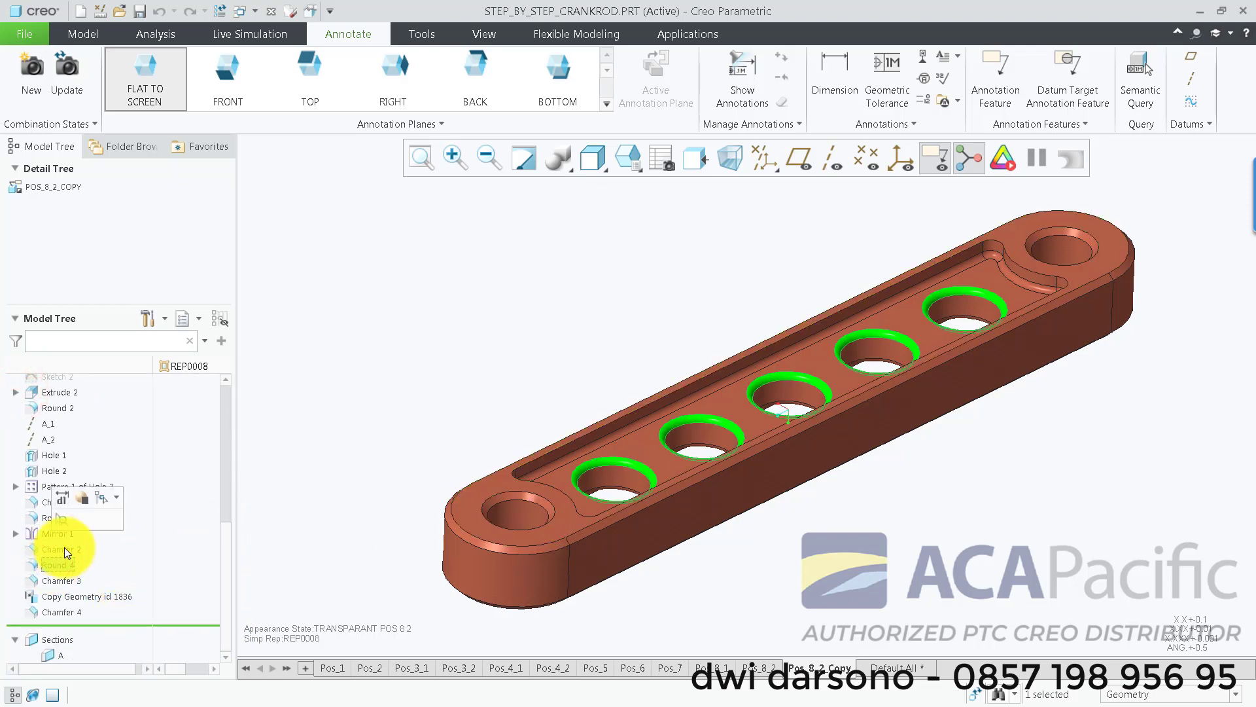
left_click(183, 565)
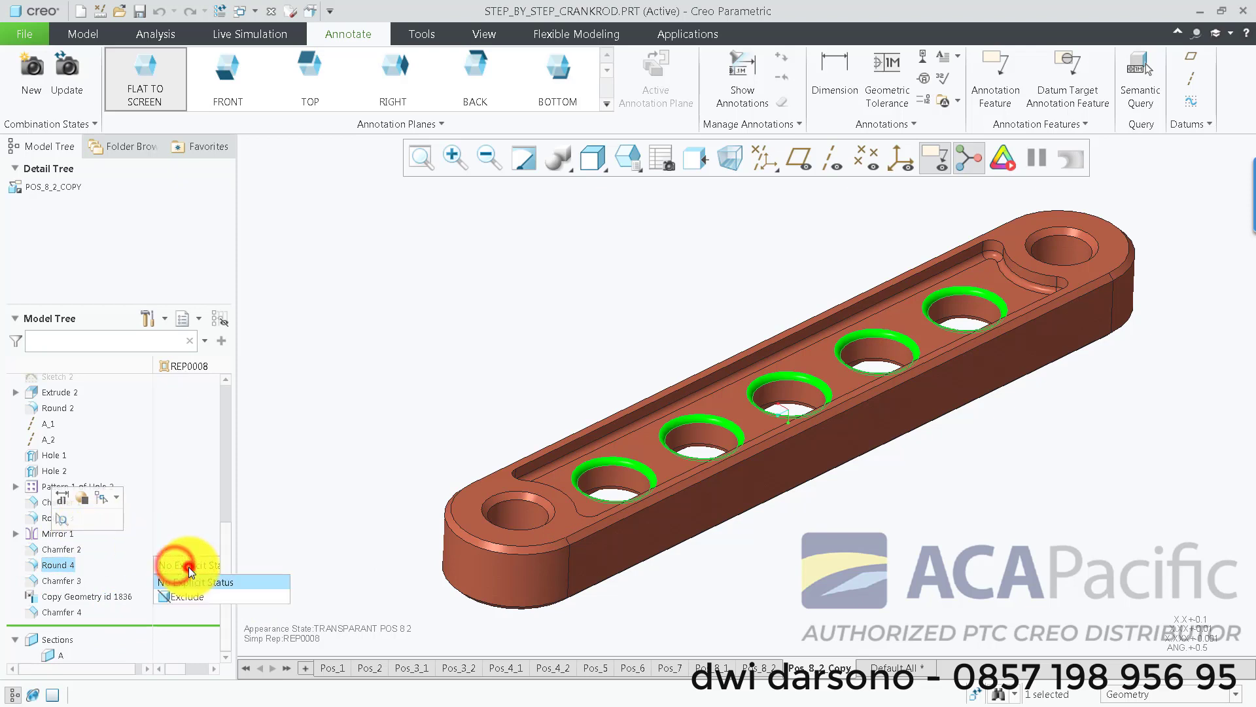
left_click(191, 594)
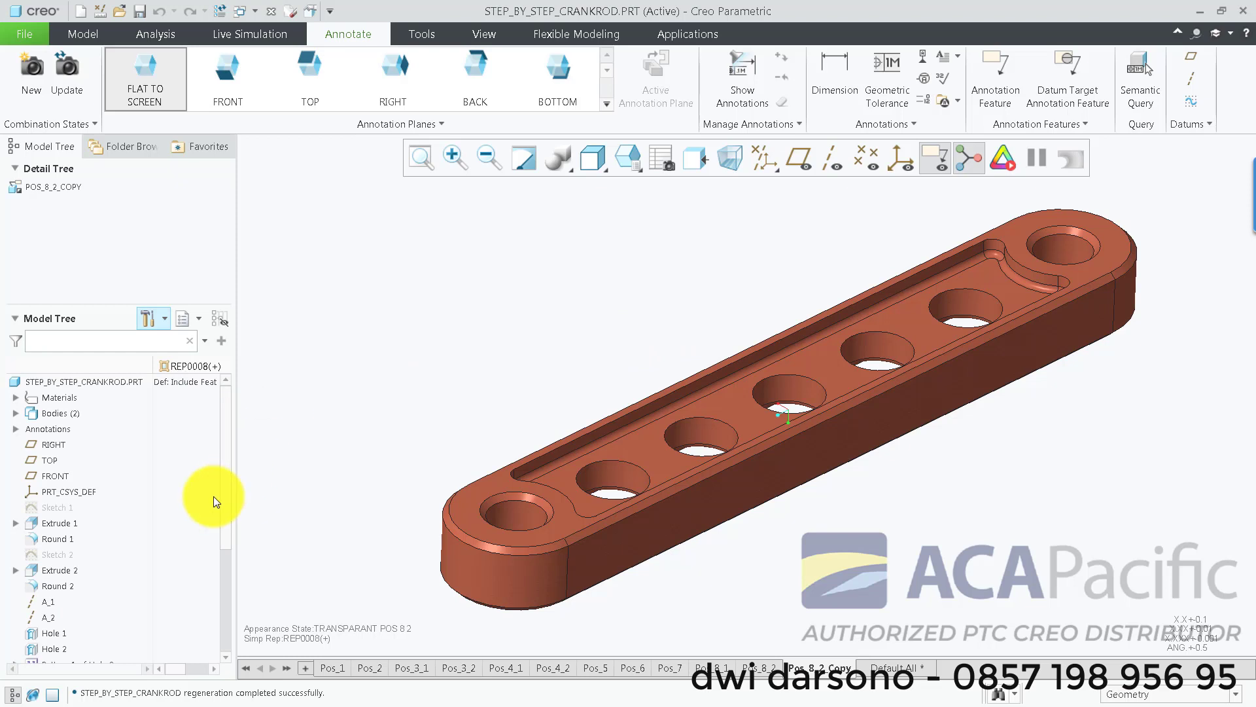
left_click_drag(229, 481, 226, 630)
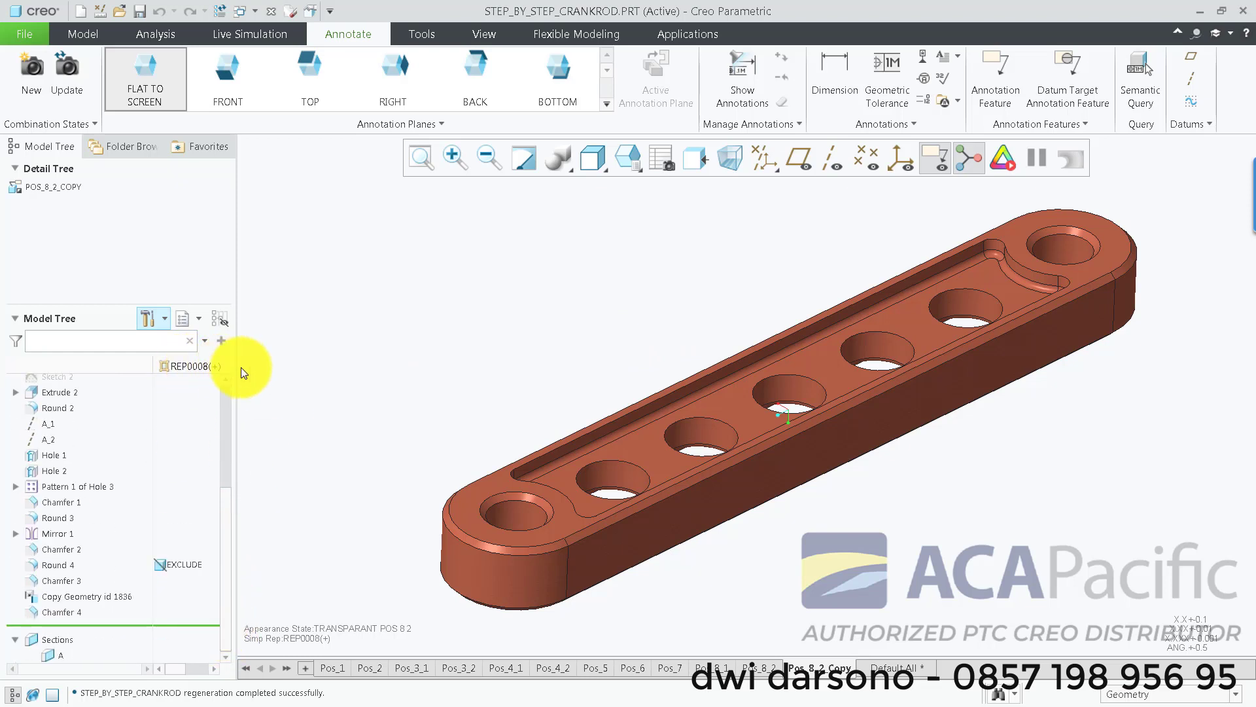
Remove the Current Rep column from the model tree display and add it back from the Simplified Reps type.
left_click(165, 320)
left_click(173, 361)
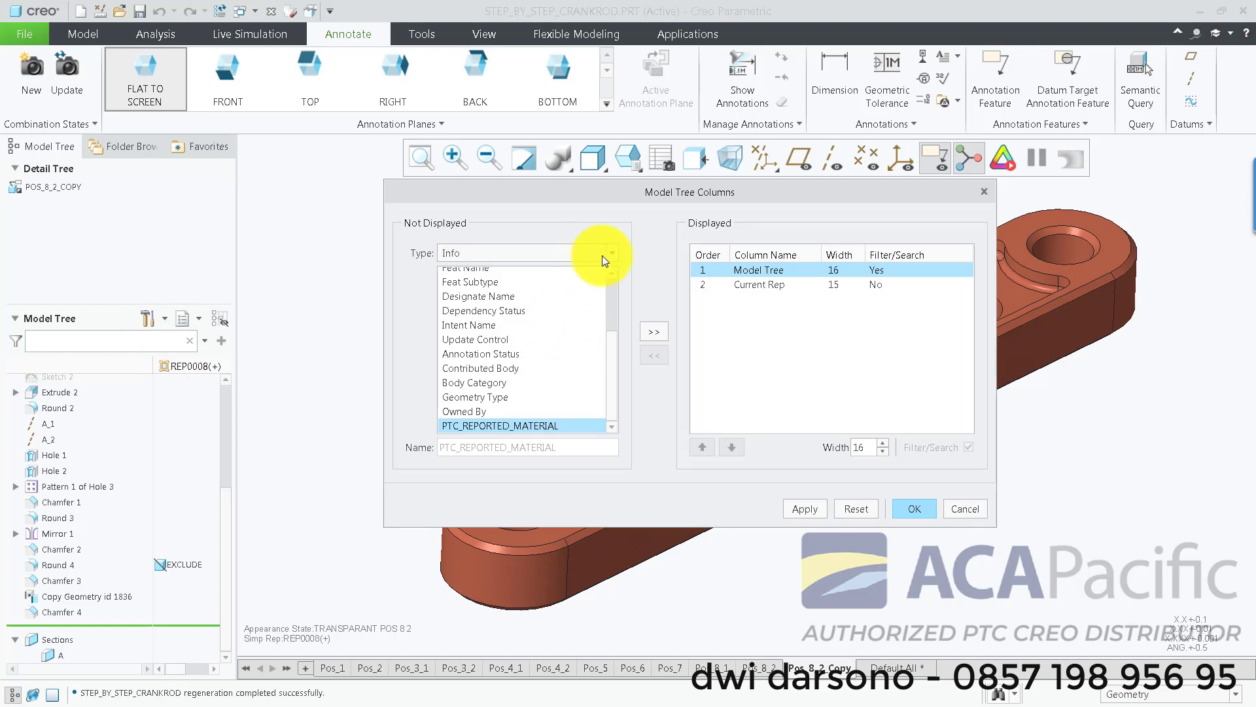
left_click(606, 253)
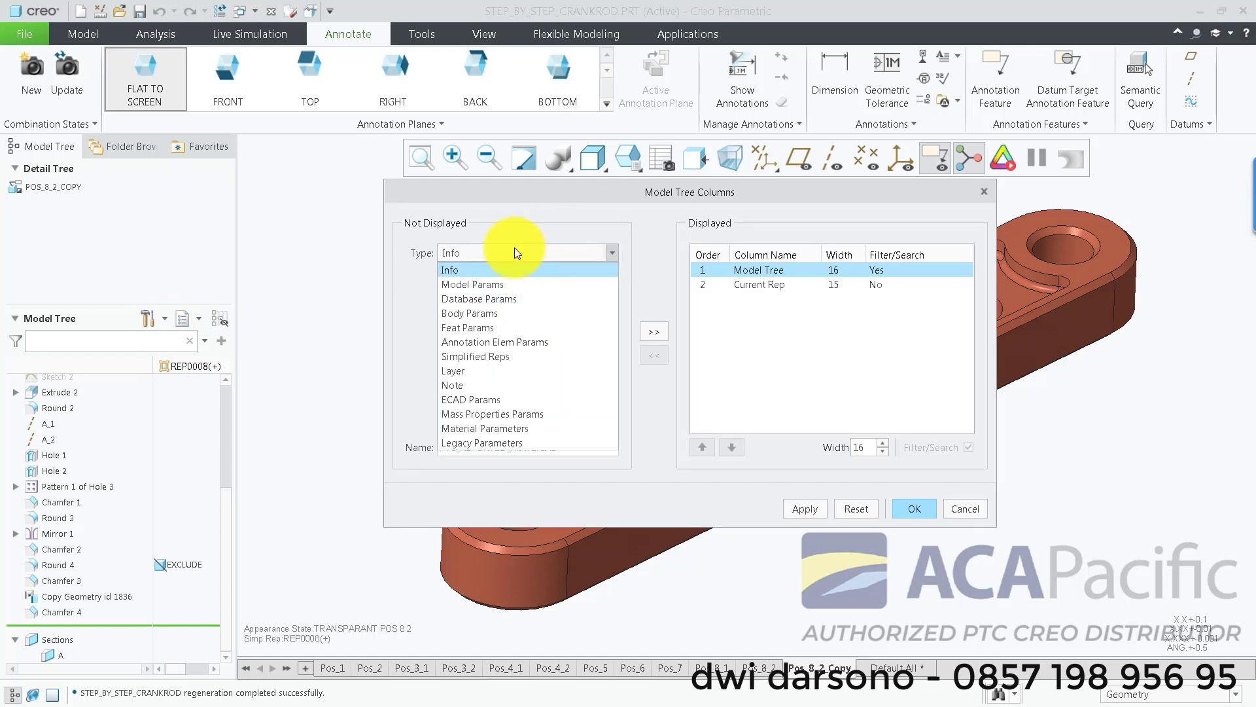
left_click(524, 356)
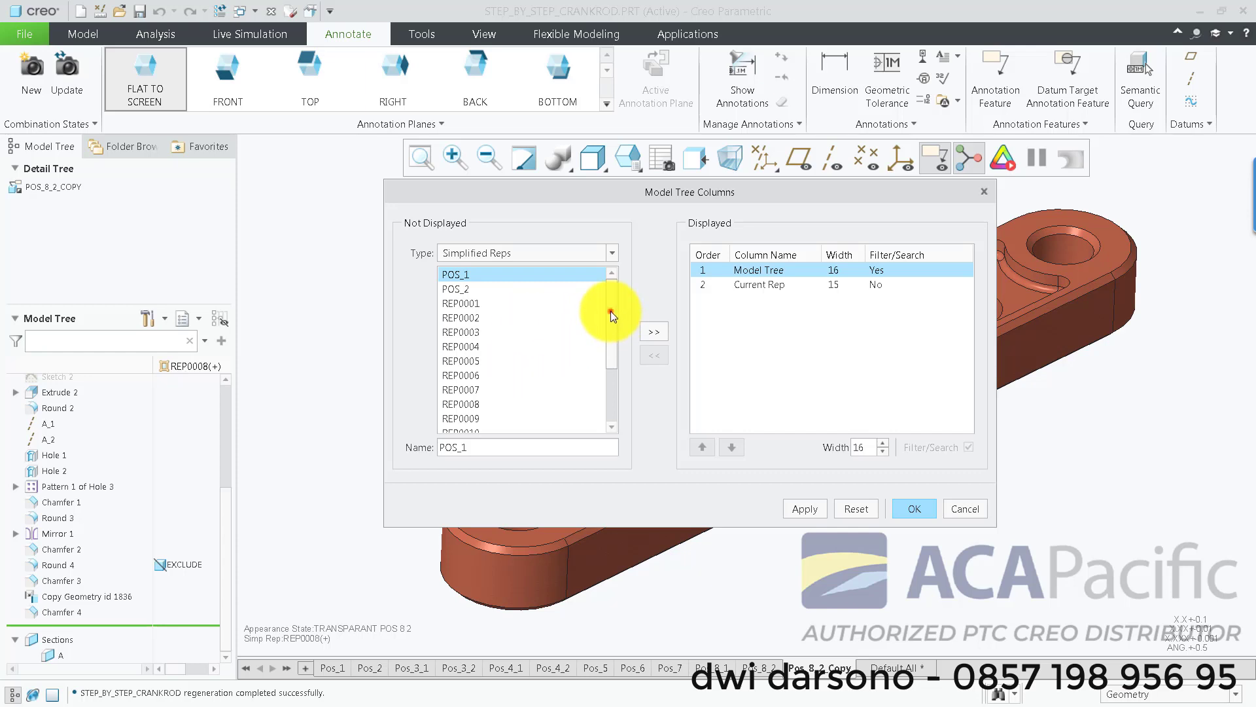
left_click_drag(610, 312, 606, 403)
left_click(743, 285)
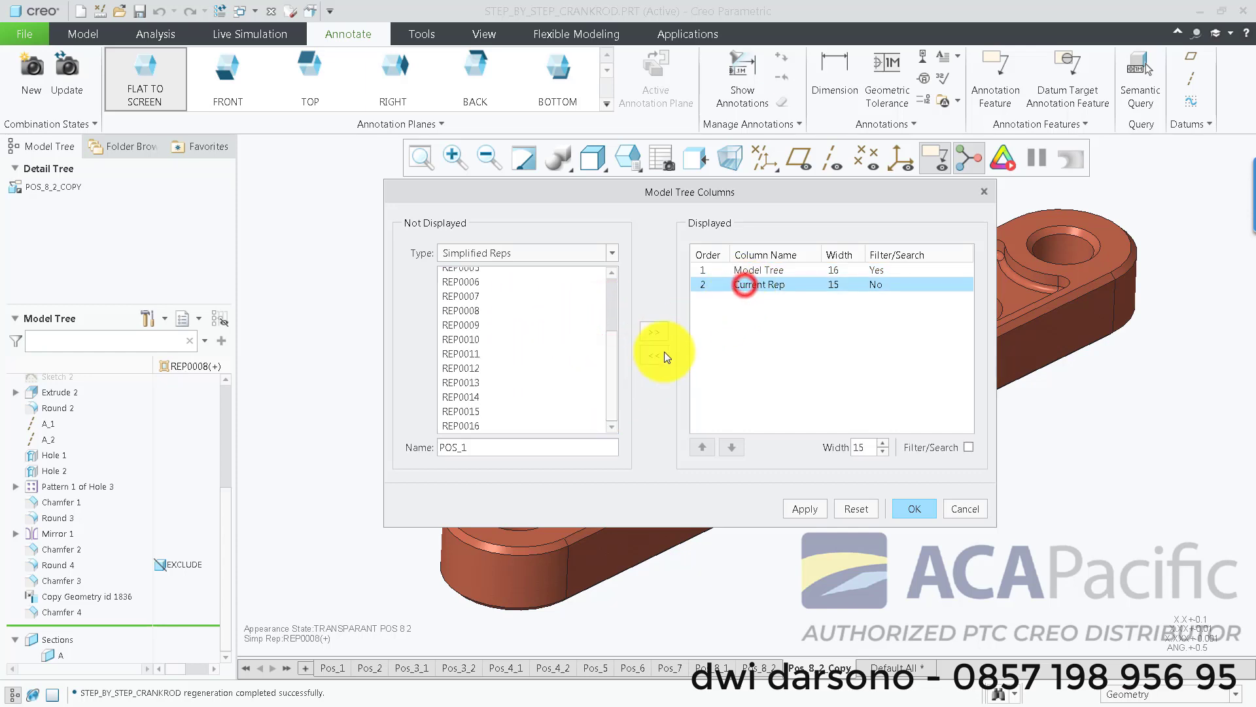
left_click(665, 354)
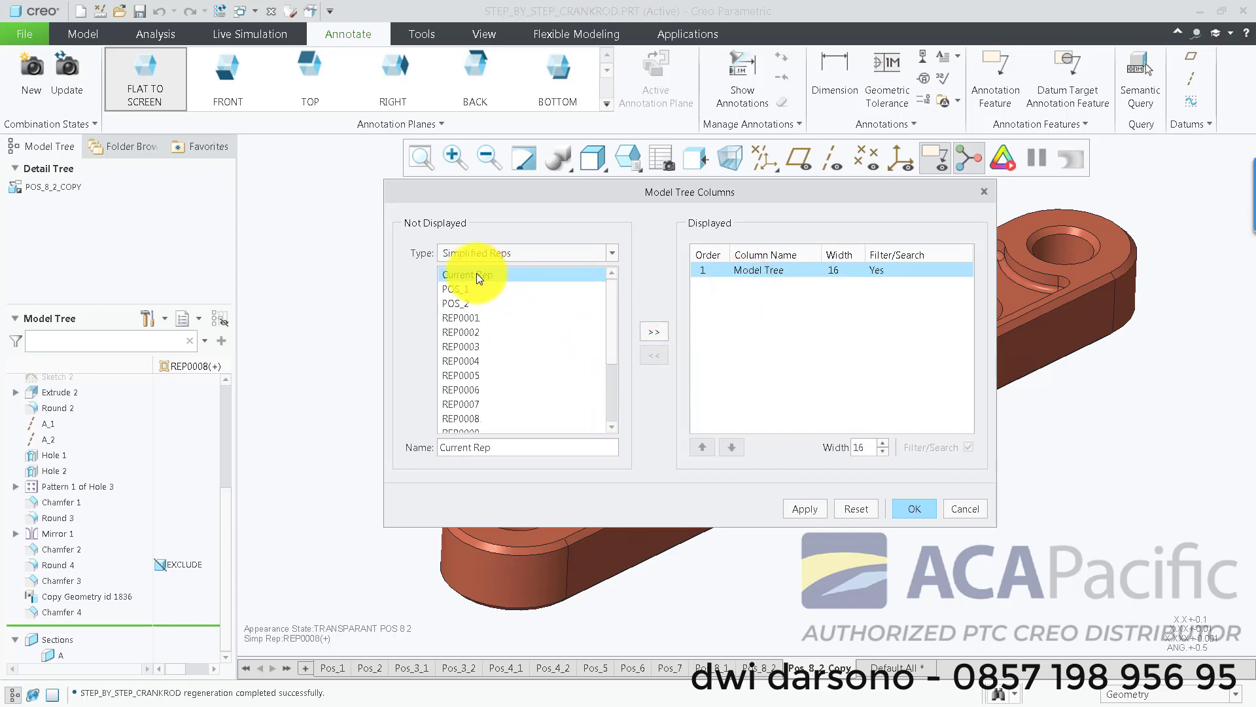
left_click(653, 331)
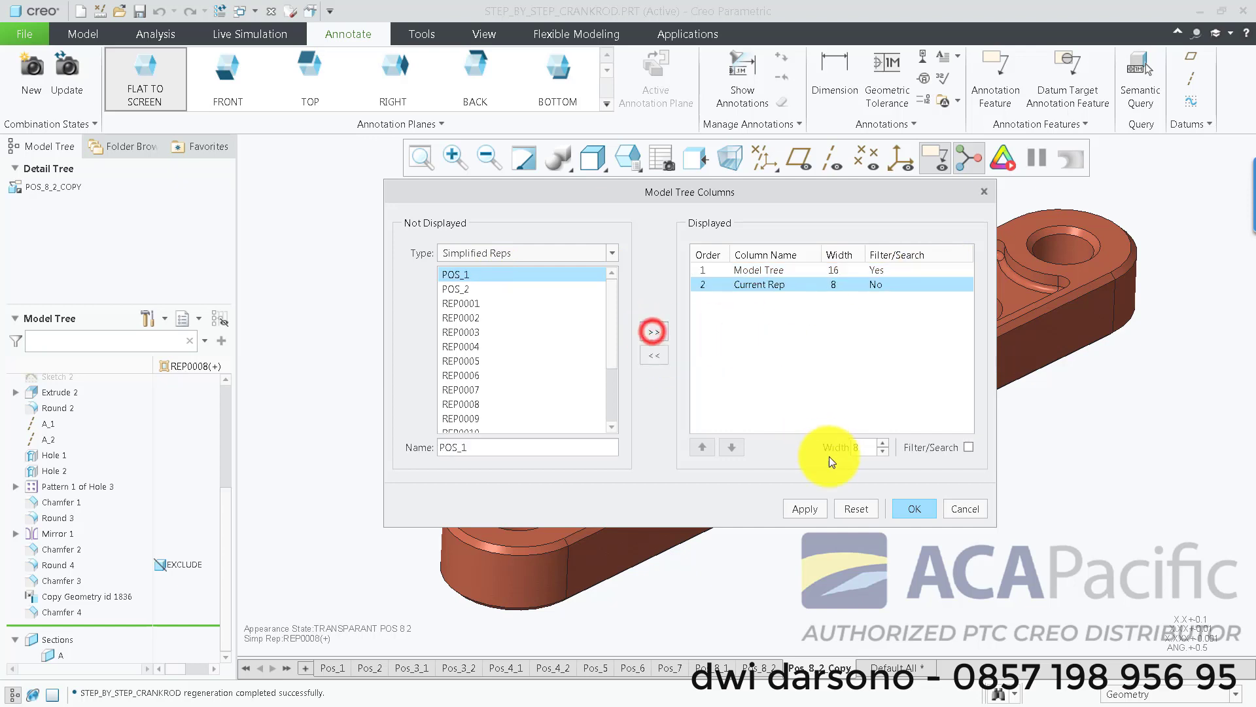
left_click(906, 510)
Toggle Round 4's representation status between No Explicit Status and Exclude, finishing on No Explicit Status.
scroll(126, 421, "up", 1)
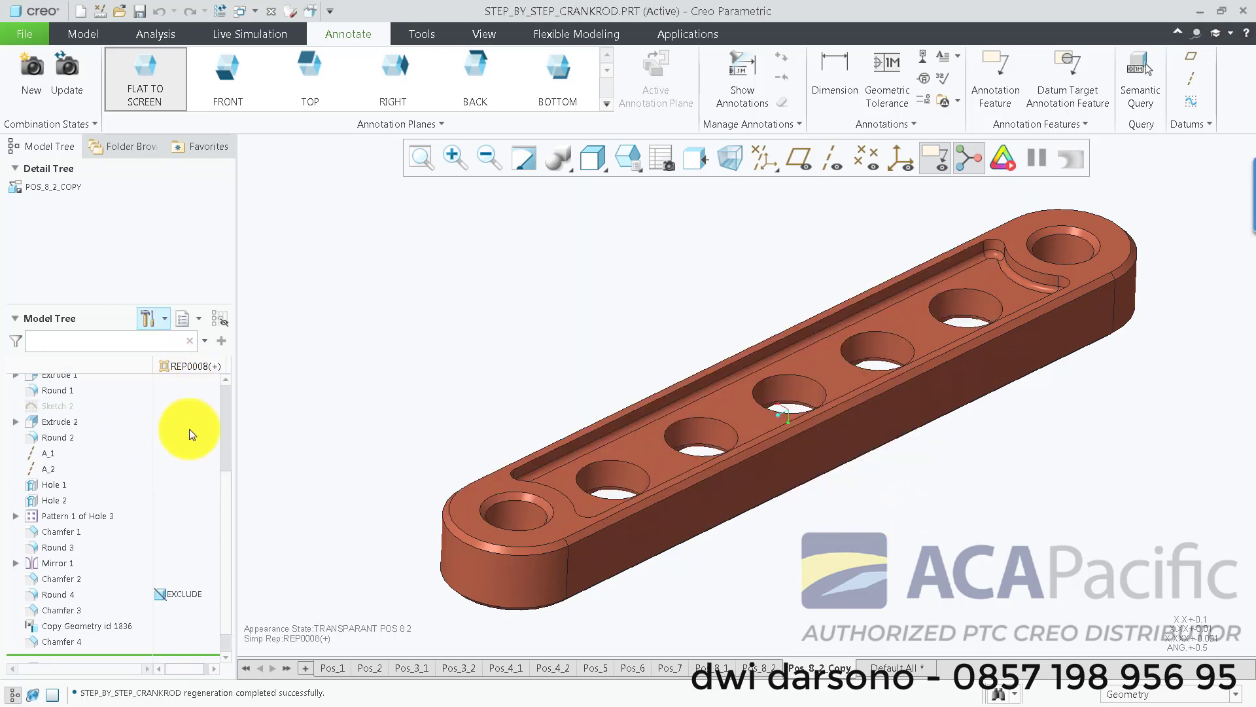
mouse_move(229, 491)
left_mouse_down()
mouse_move(232, 407)
mouse_move(226, 483)
left_mouse_up()
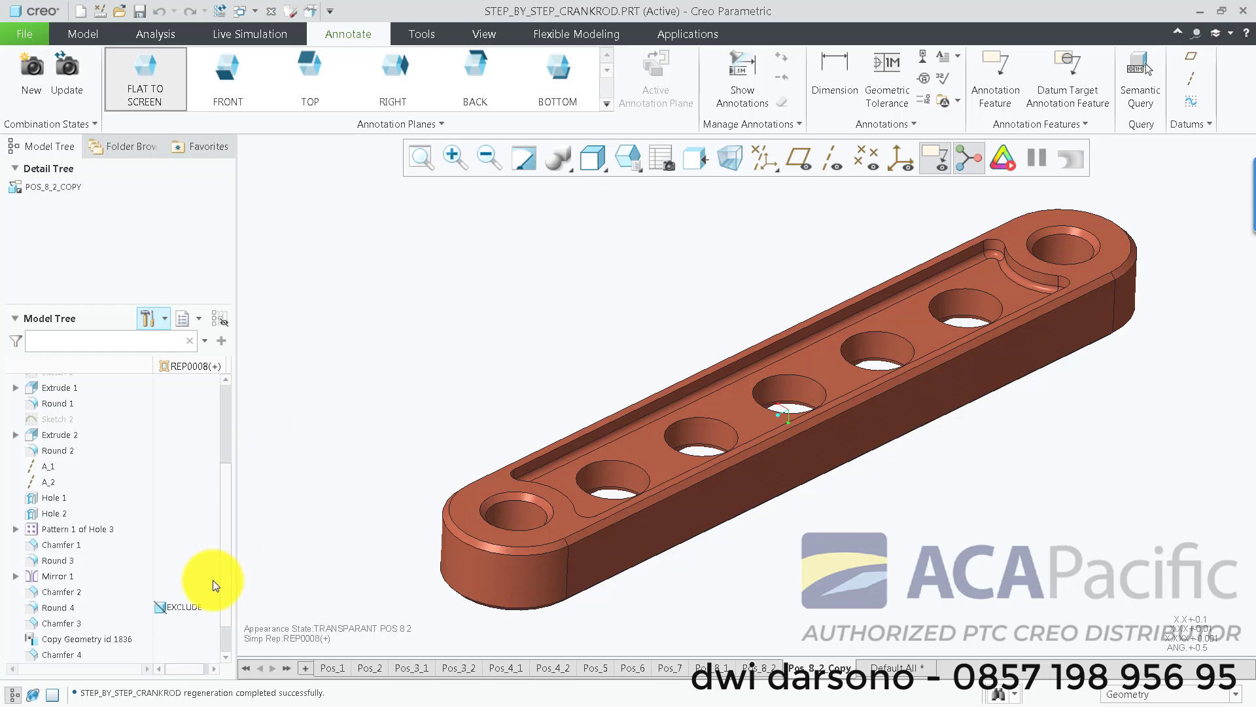
left_click(180, 606)
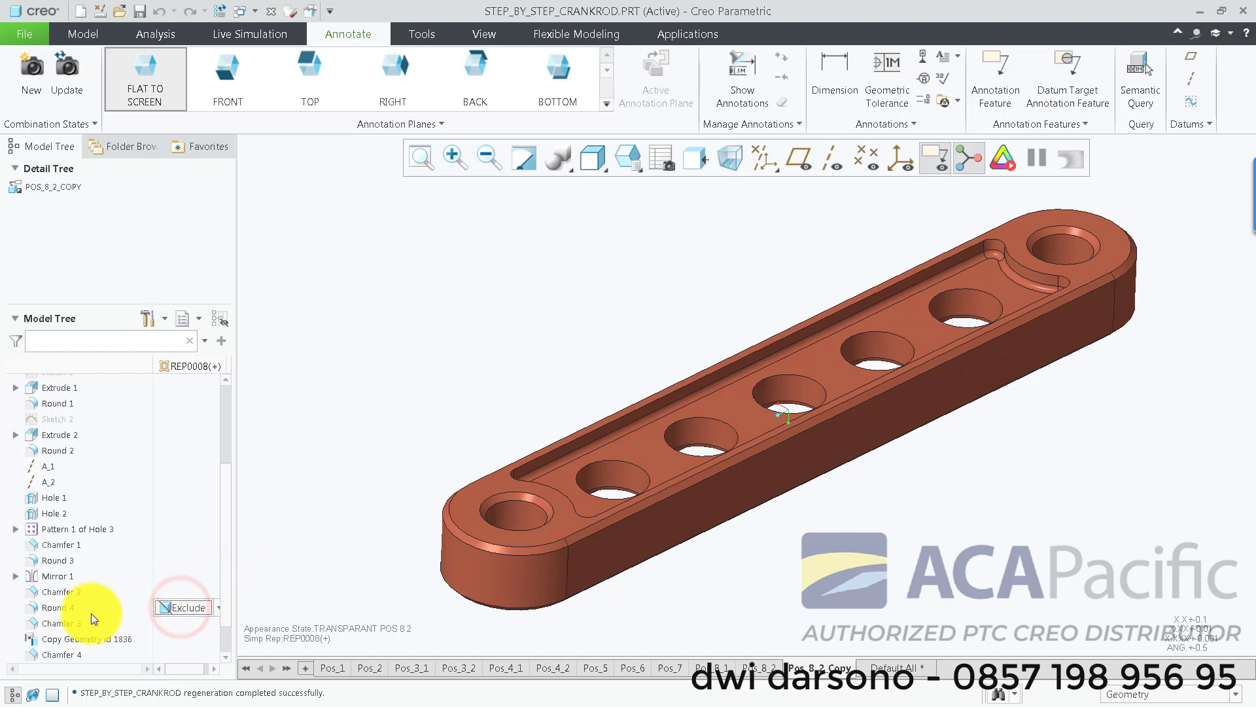
left_click(190, 609)
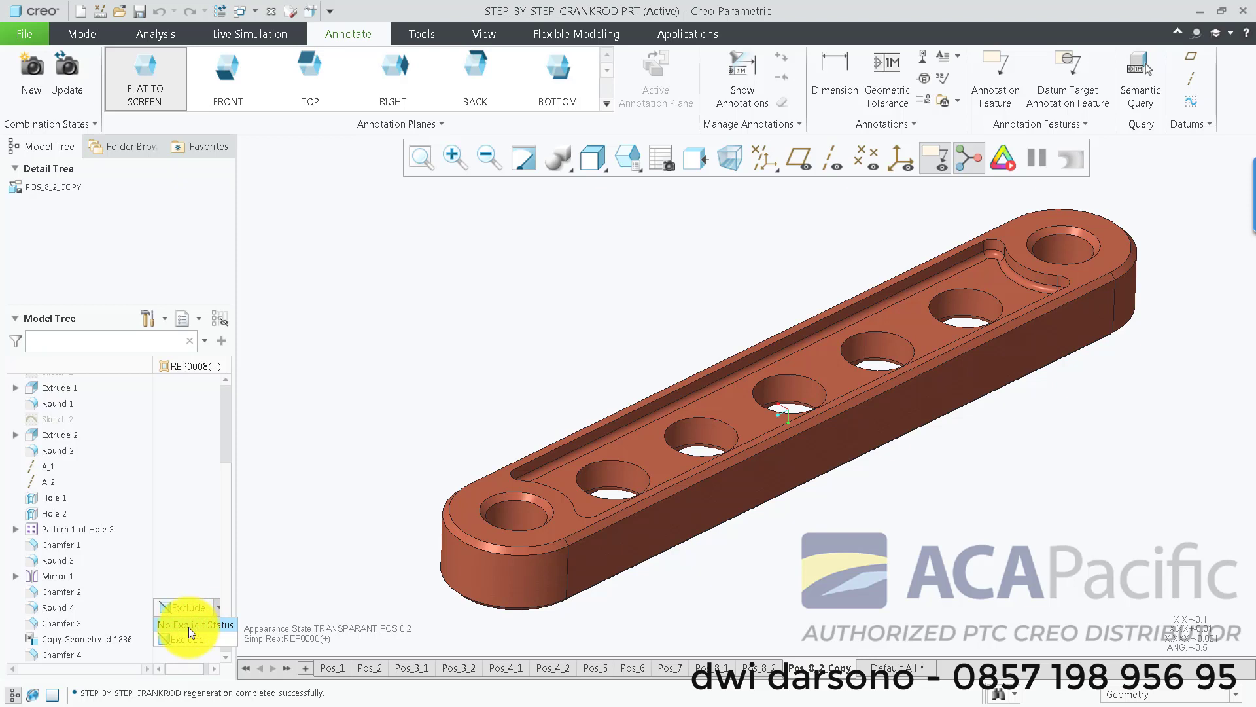
left_click(188, 626)
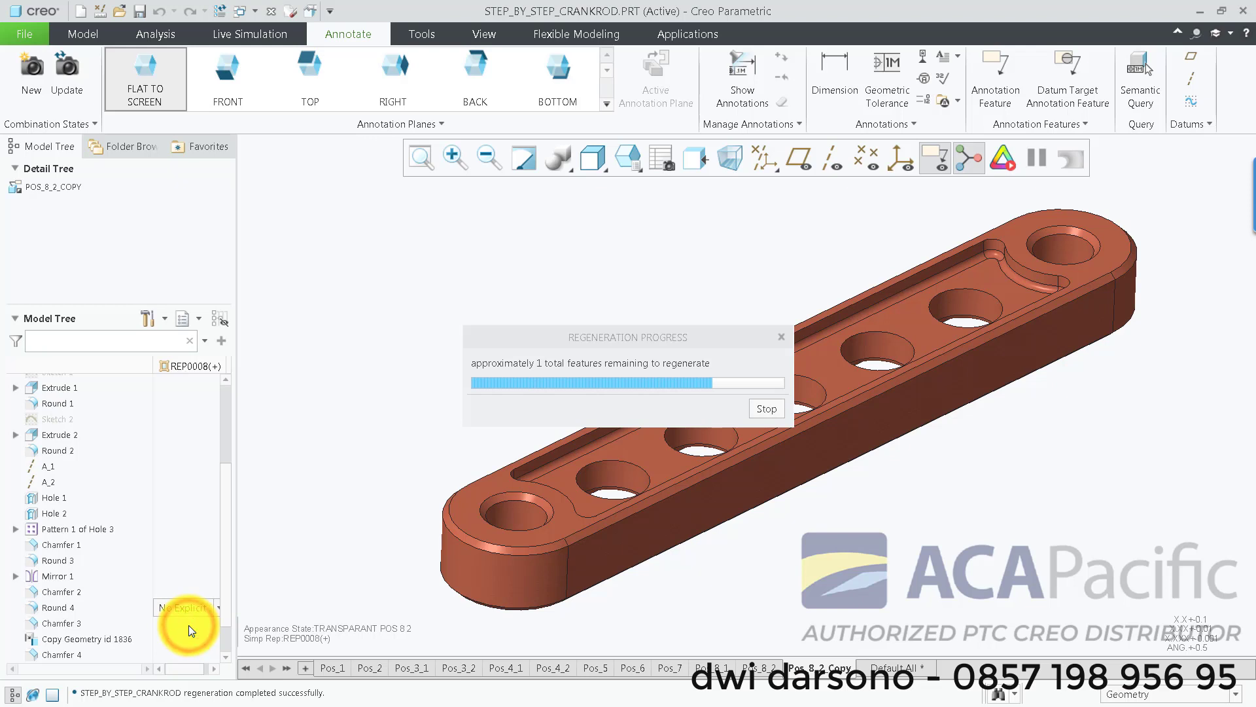
left_click(185, 604)
left_click(193, 629)
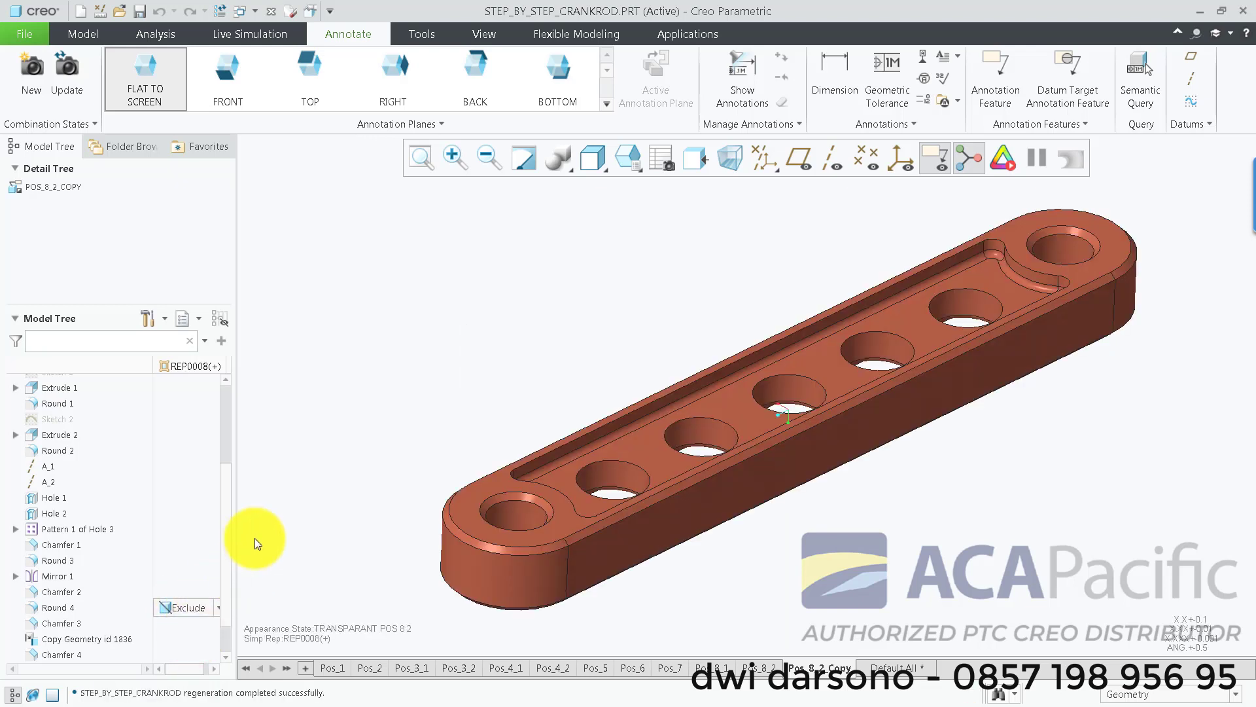
left_click(177, 606)
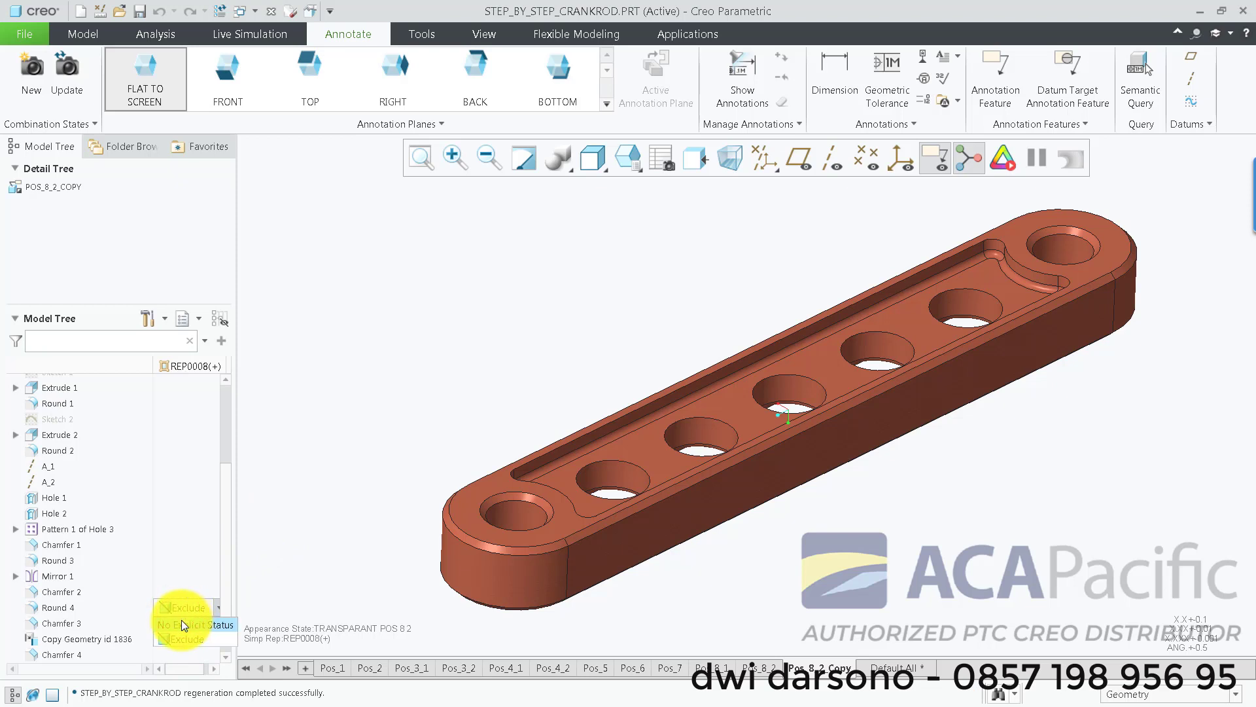
left_click(182, 624)
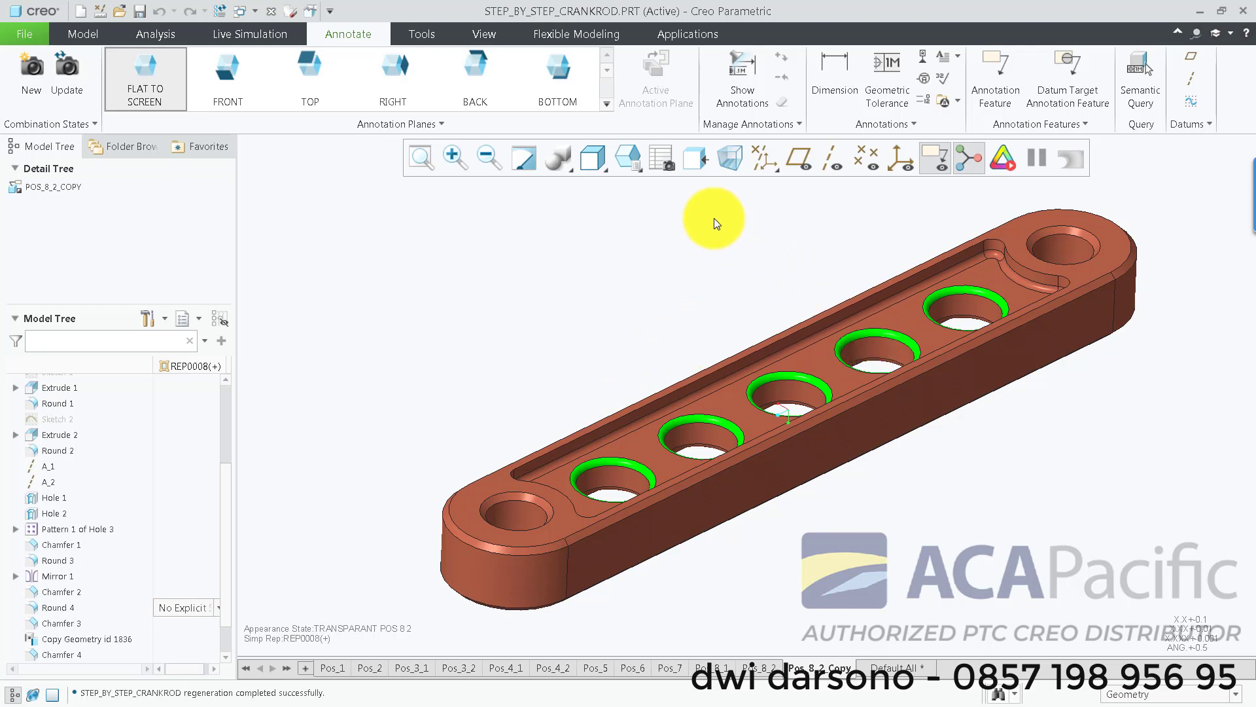
Create a new appearance state named Pos 8 2 Copy in the View Manager.
left_click(658, 158)
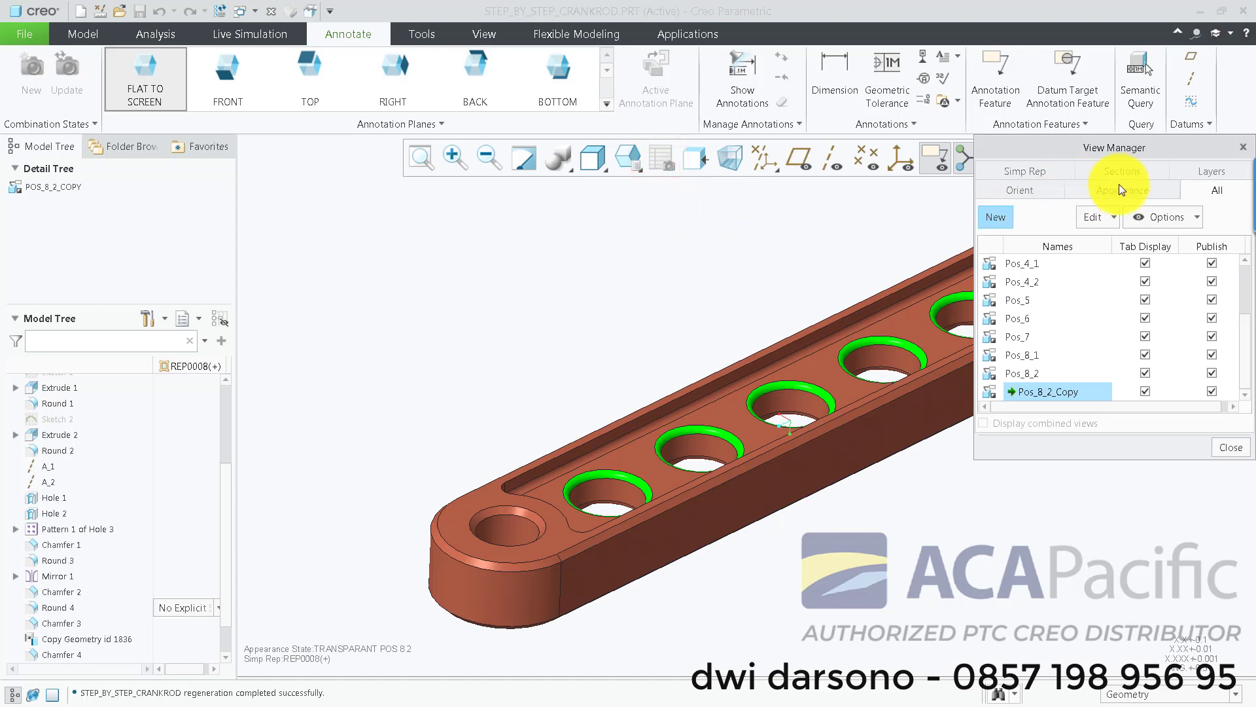
left_click(1135, 189)
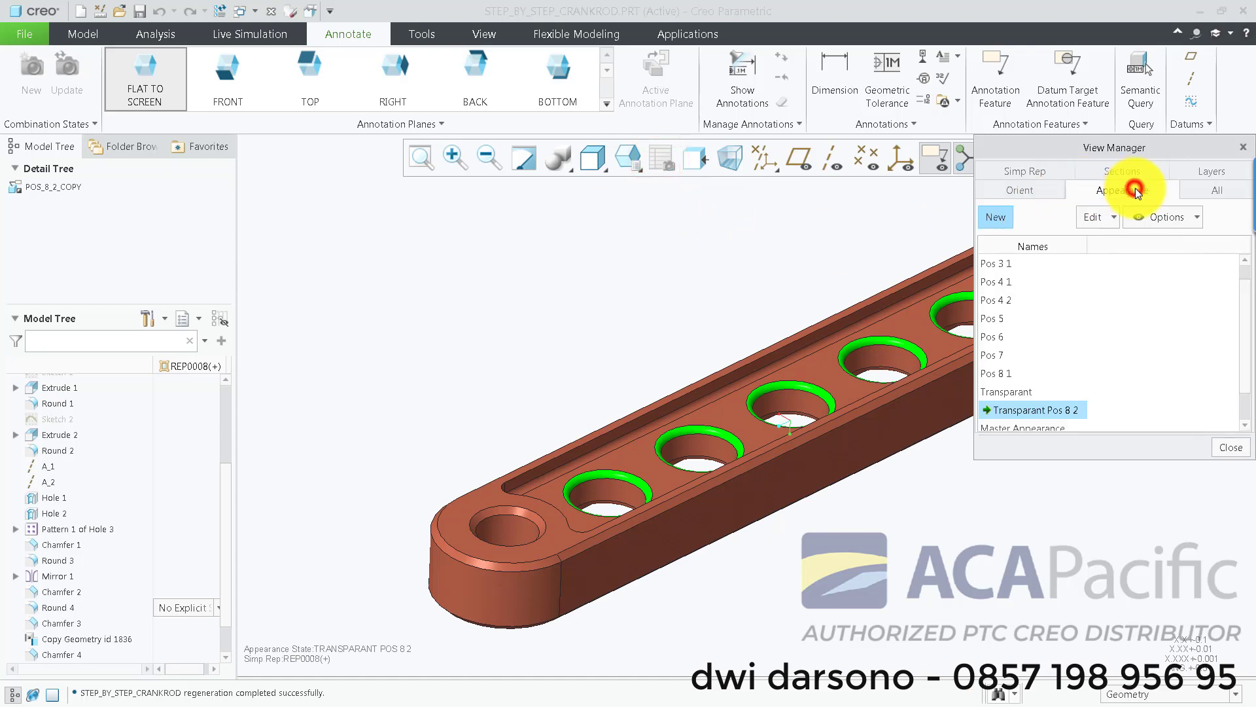
left_click(1003, 219)
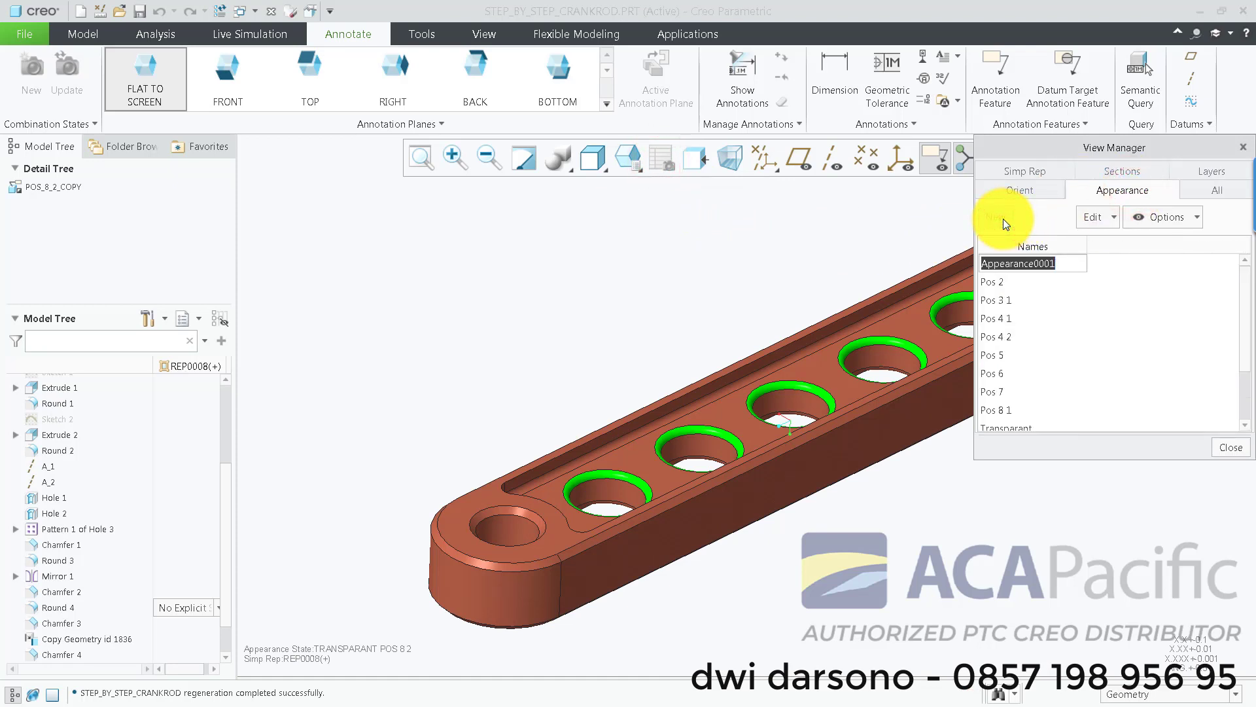
type("Pos_")
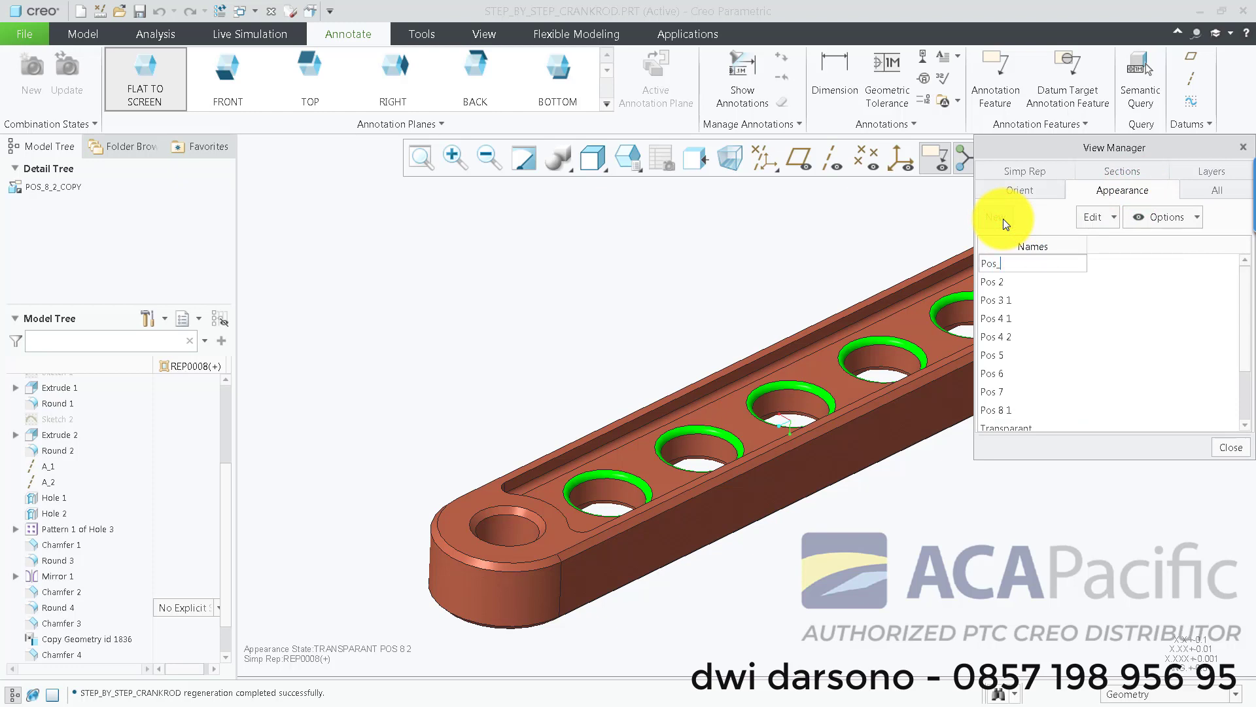
key("BackSpace")
type("8 2 Copy")
key("Return")
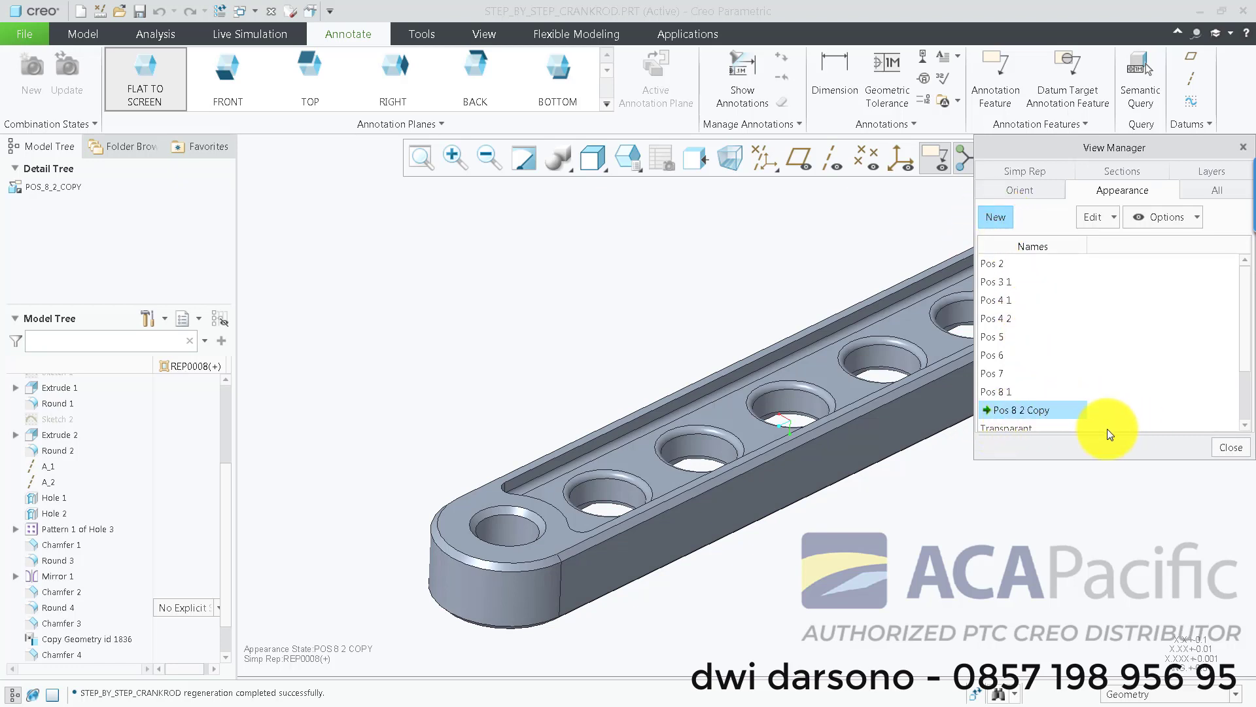
left_click(1227, 448)
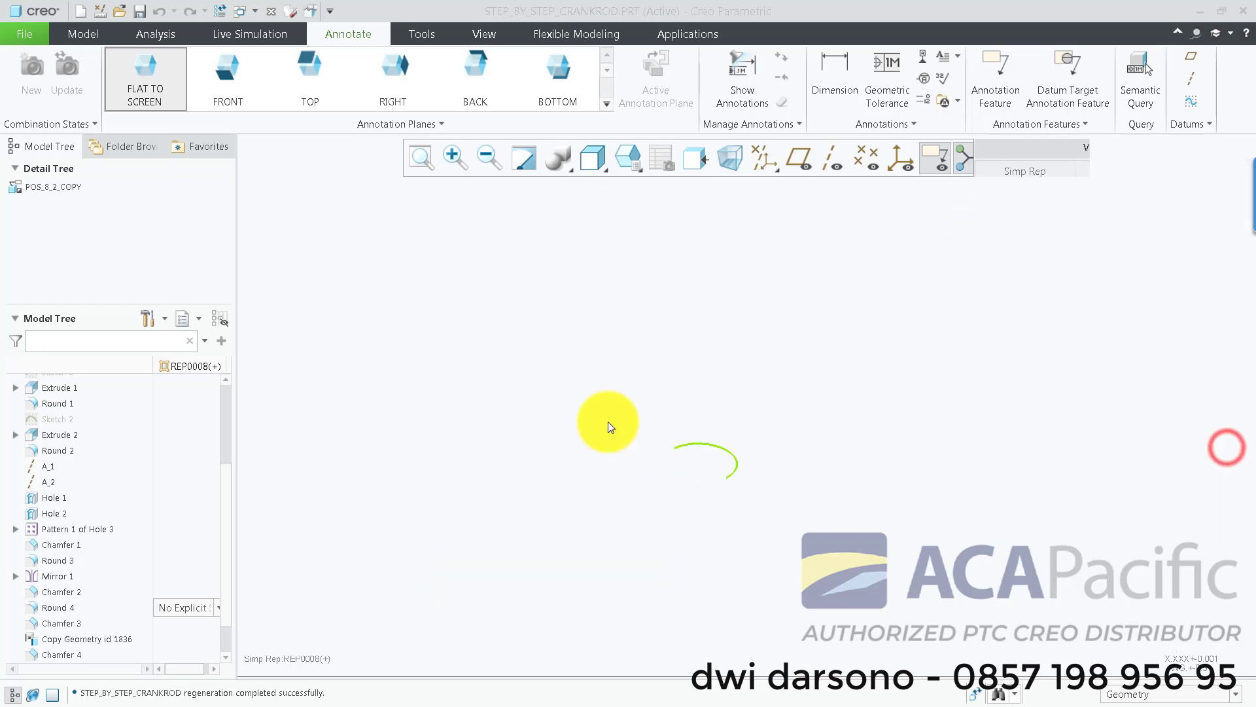
Apply the copper-brushed appearance from the Metal-Copper.dmt library to the whole crank rod part.
left_click(482, 32)
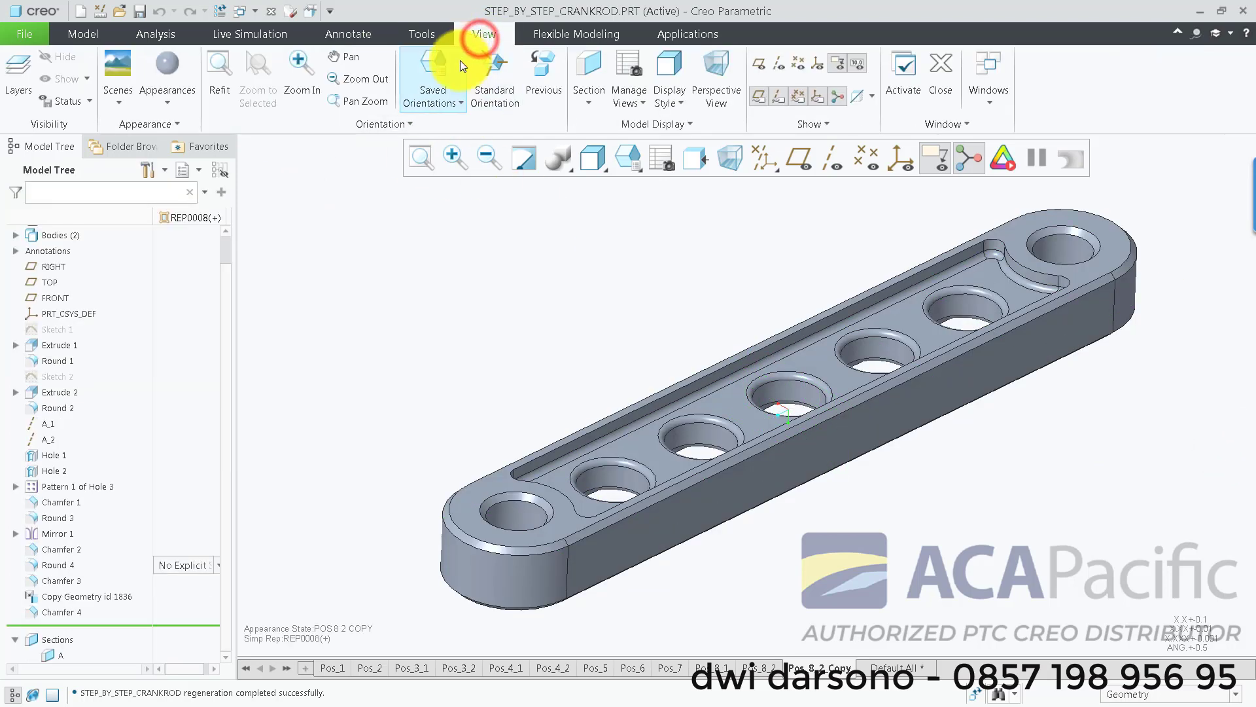
left_click(167, 97)
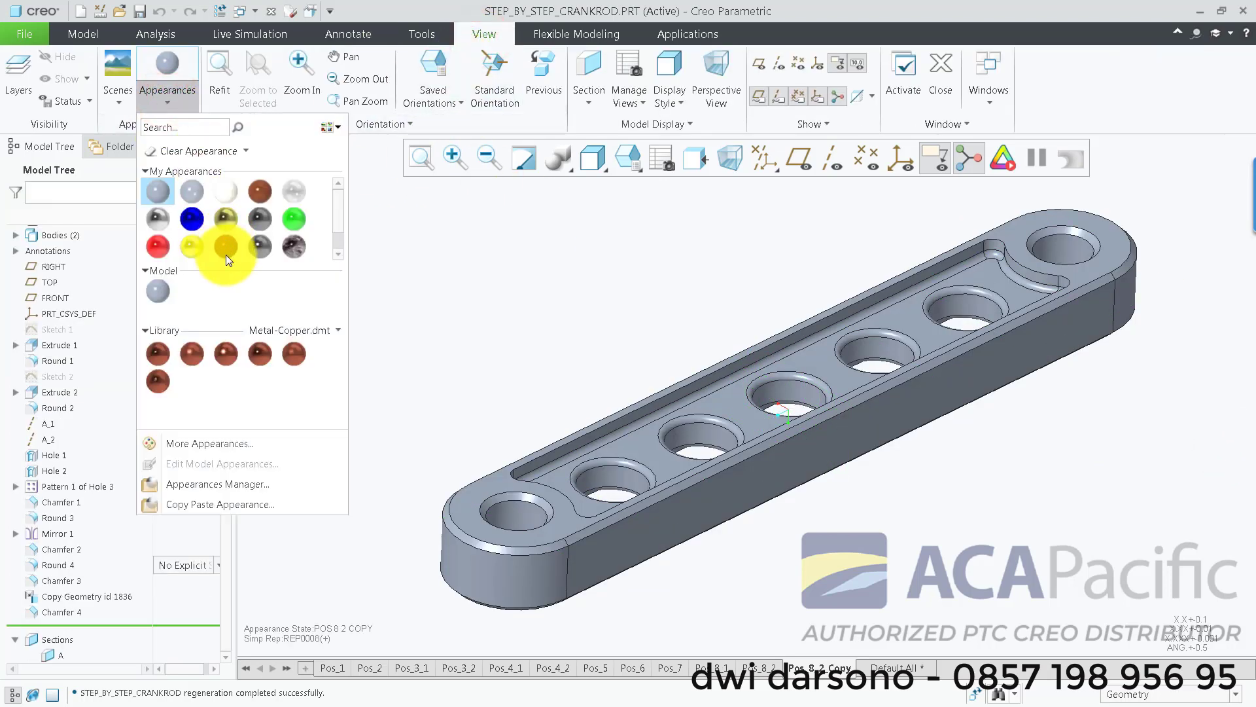
left_click(327, 331)
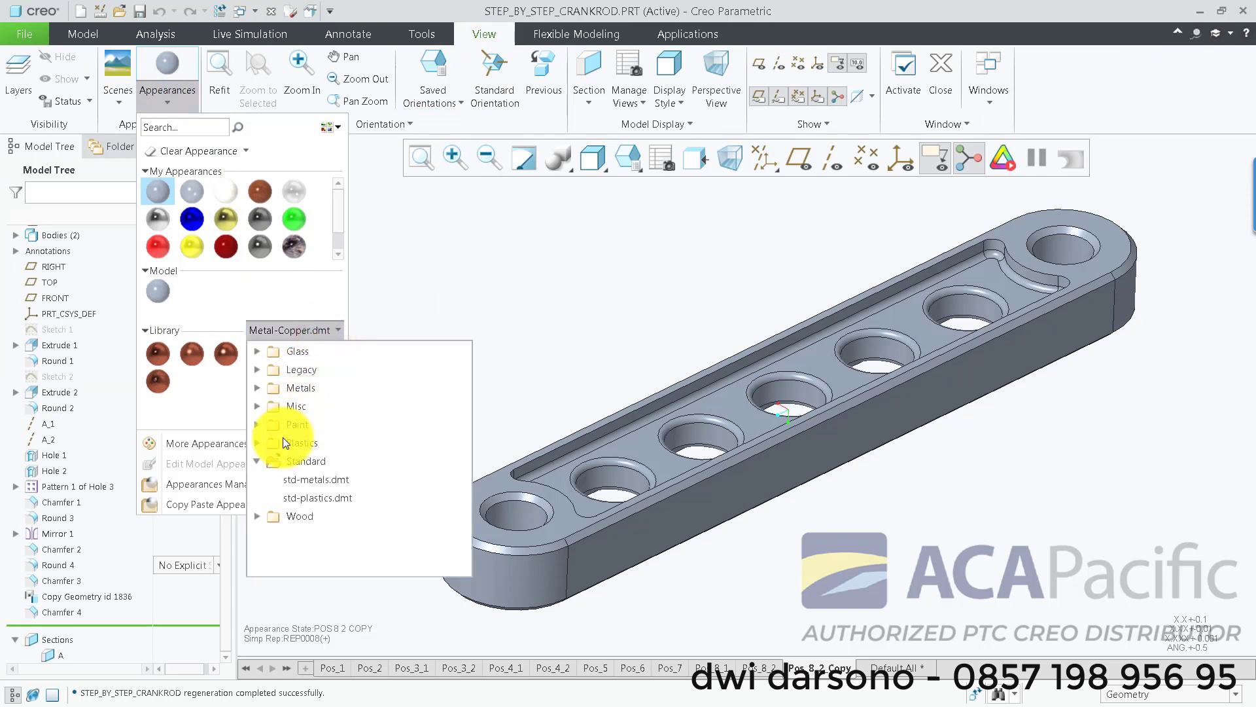
left_click(256, 387)
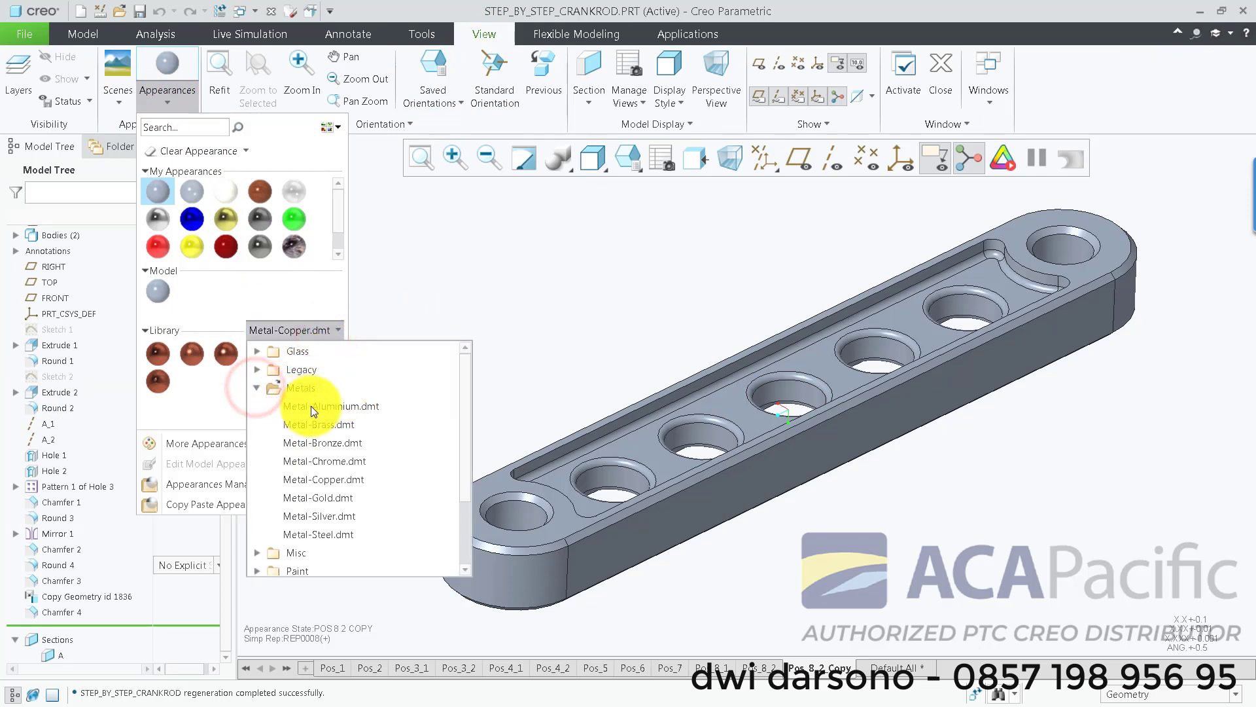
left_click(330, 481)
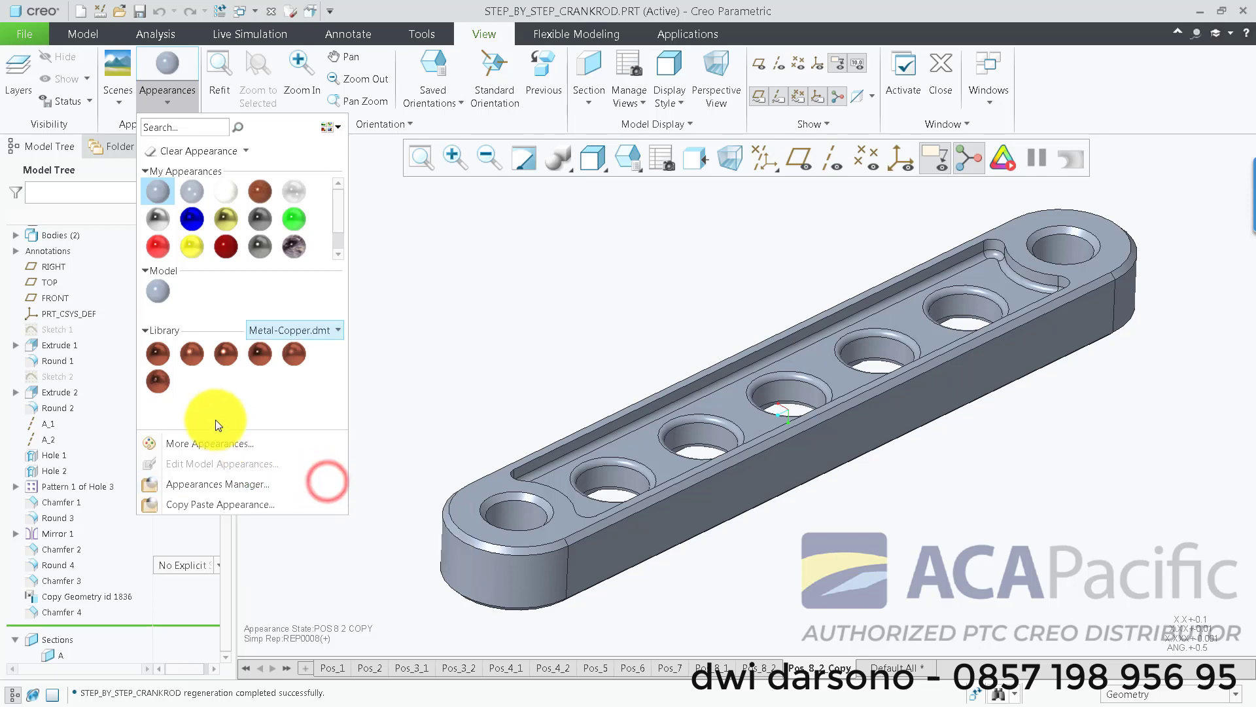
left_click(158, 354)
left_click(198, 94)
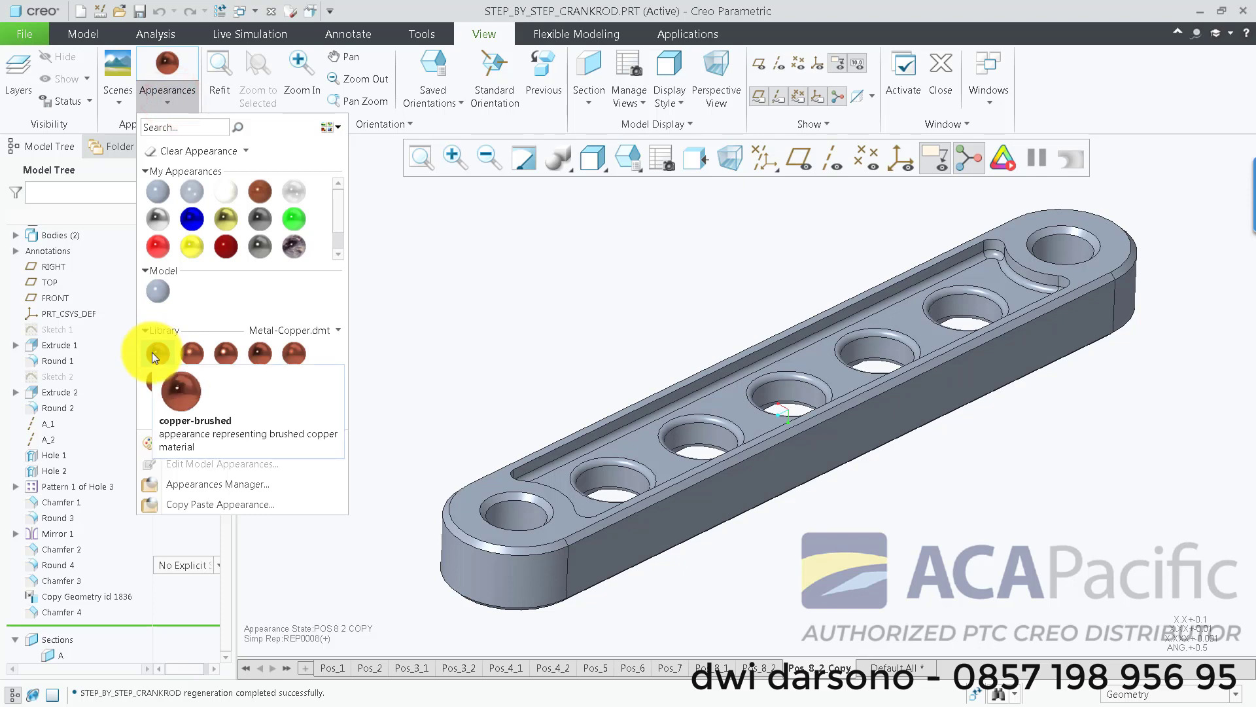
left_click(148, 348)
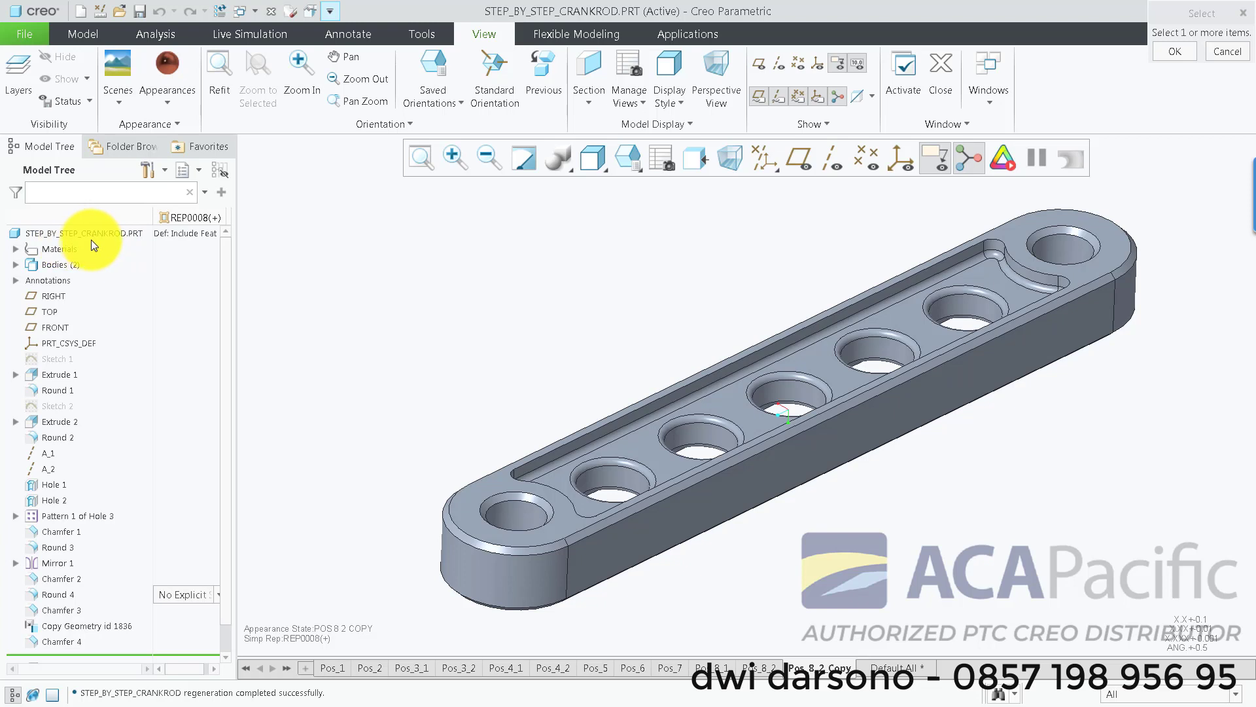
left_click(97, 237)
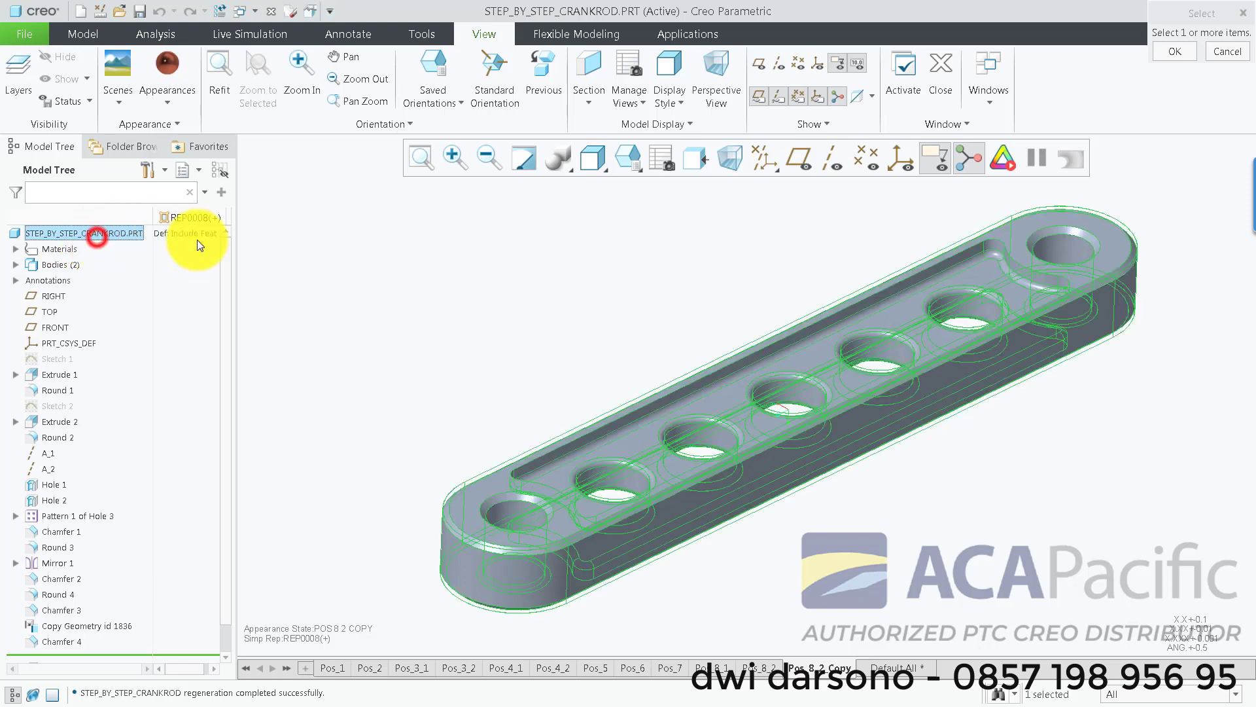
middle_click(443, 296)
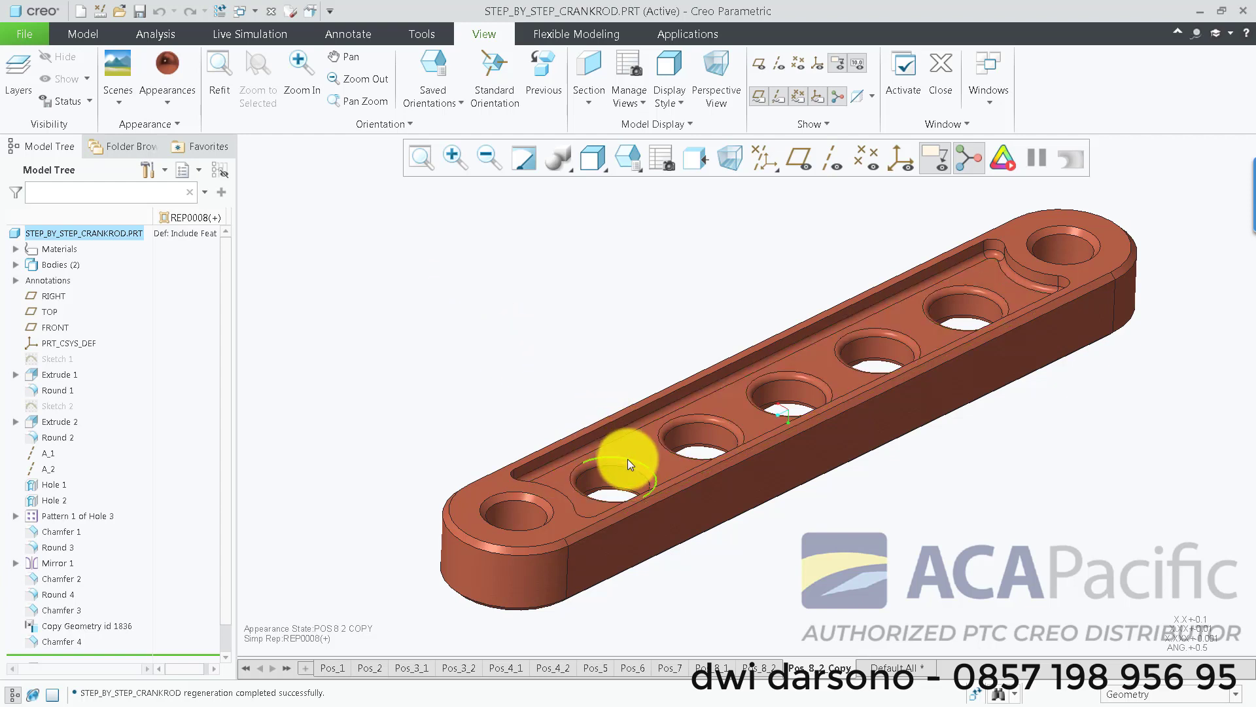
Apply the green appearance from My Appearances to the rounded rim surfaces of the five pocket holes and restore the standard orientation.
left_click(169, 98)
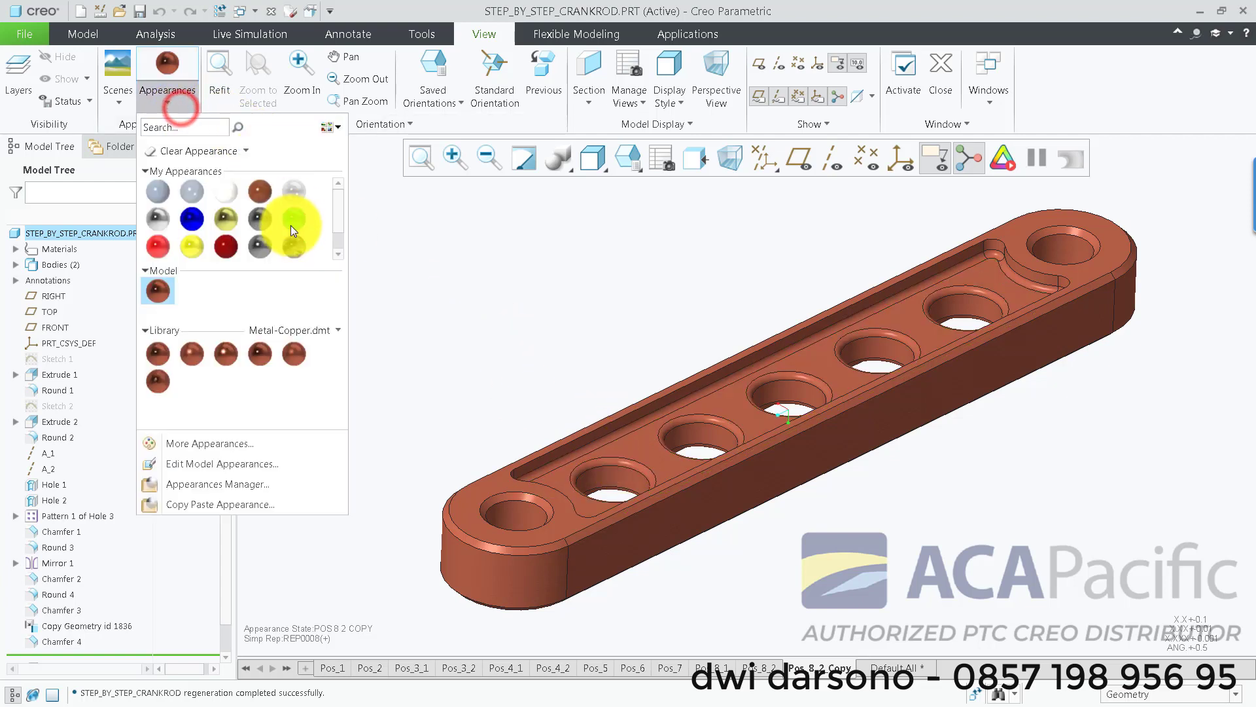
left_click(298, 218)
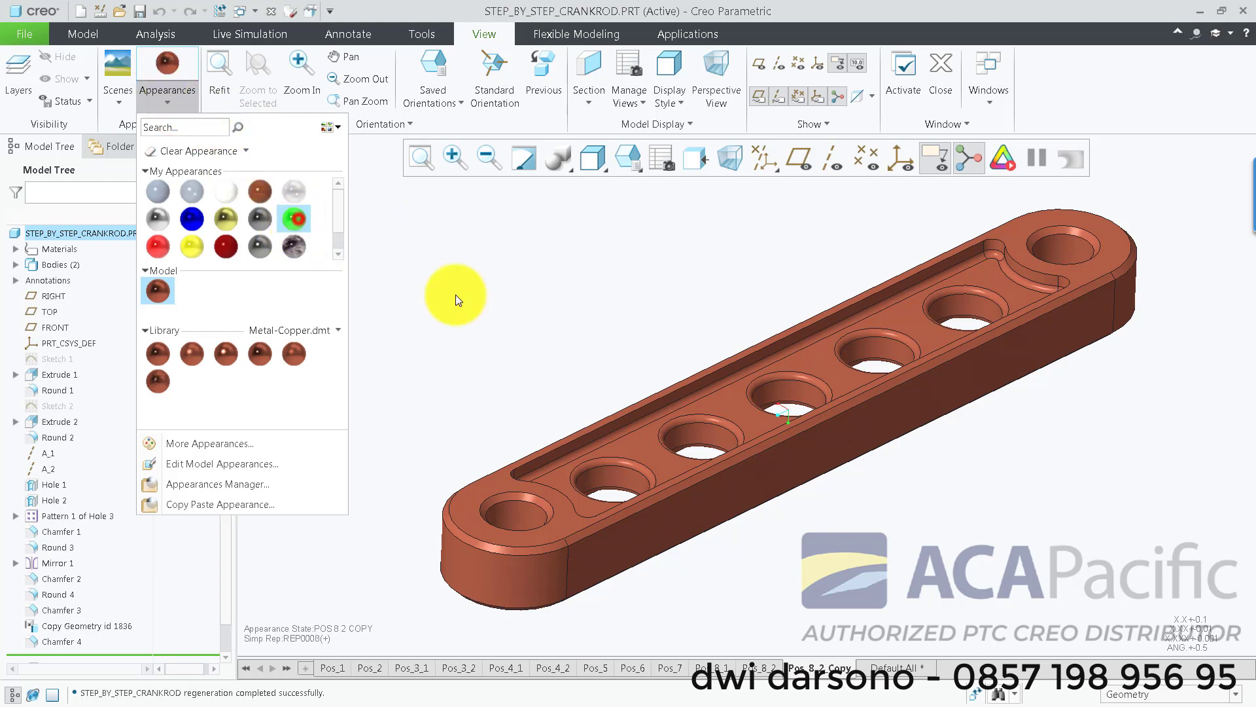
scroll(675, 470, "up", 3)
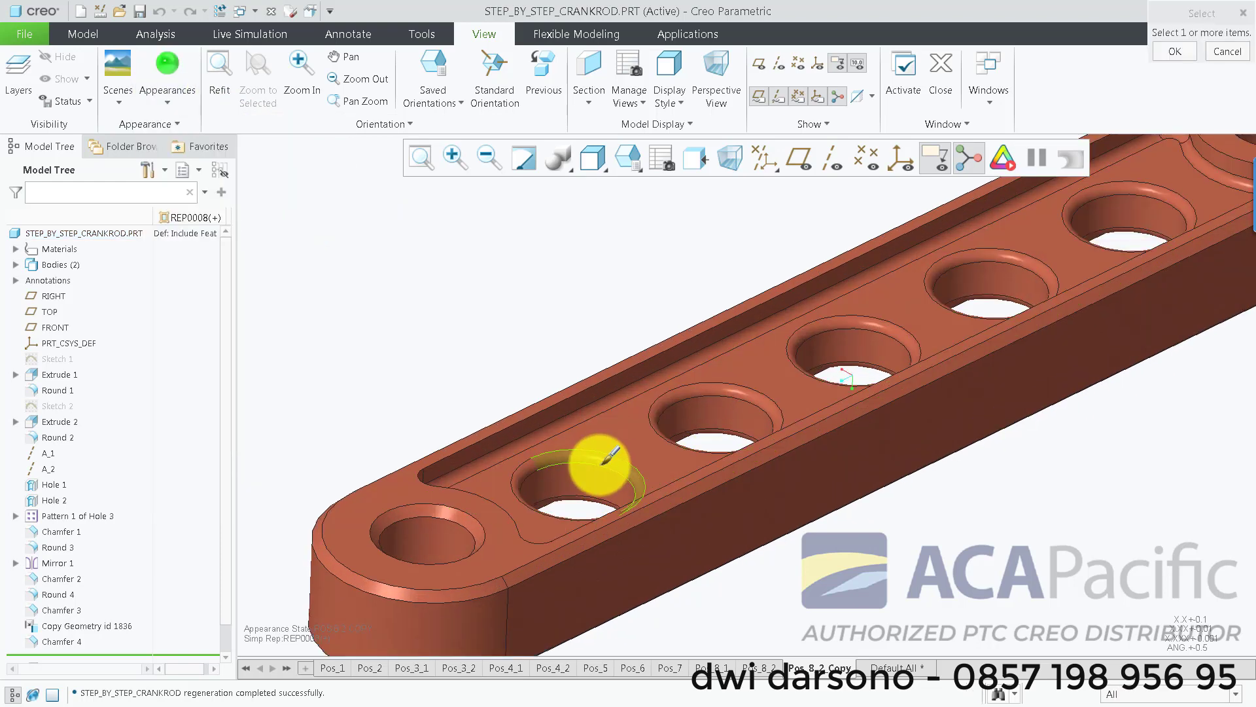
left_click(592, 464)
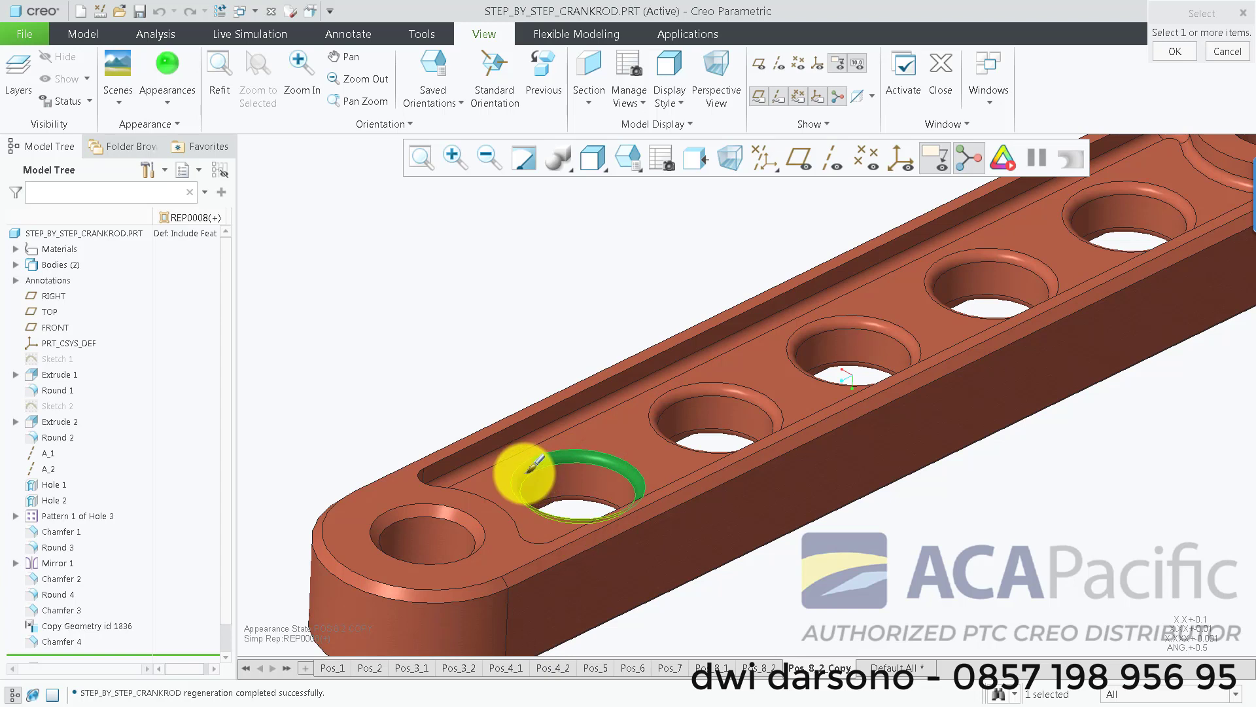
left_click(655, 407, "ctrl")
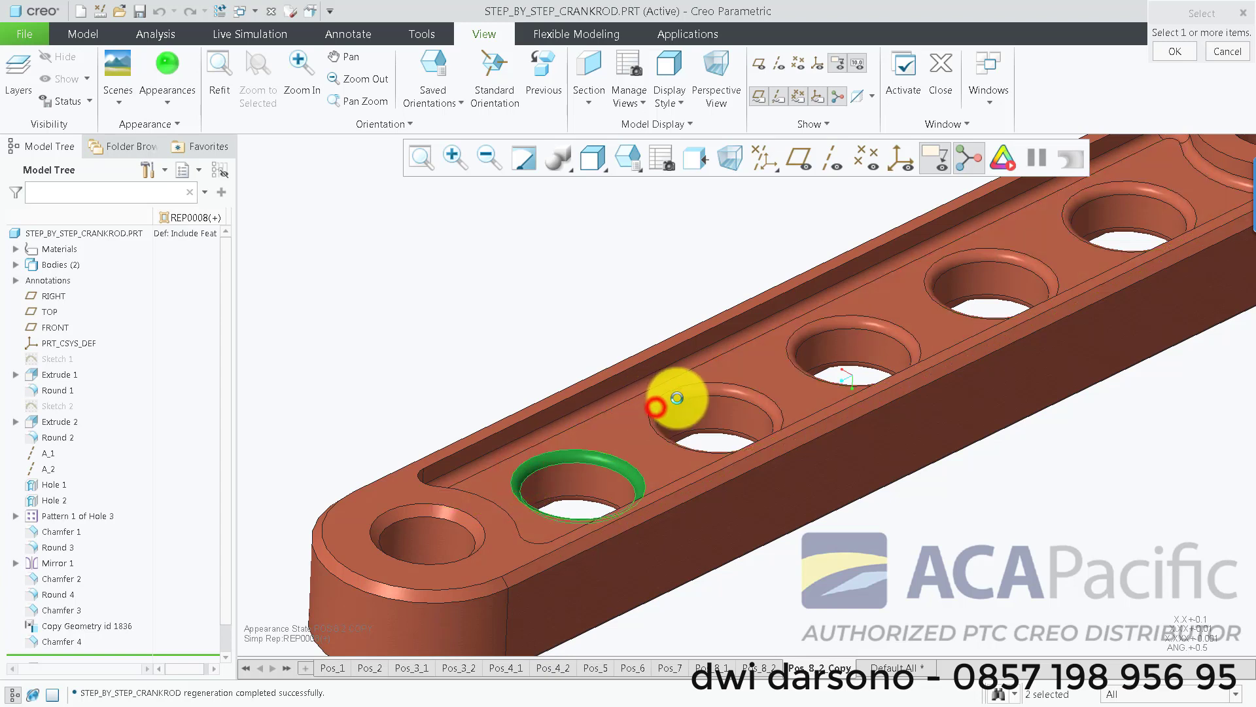
left_click(674, 394, "ctrl")
left_click(800, 335, "ctrl")
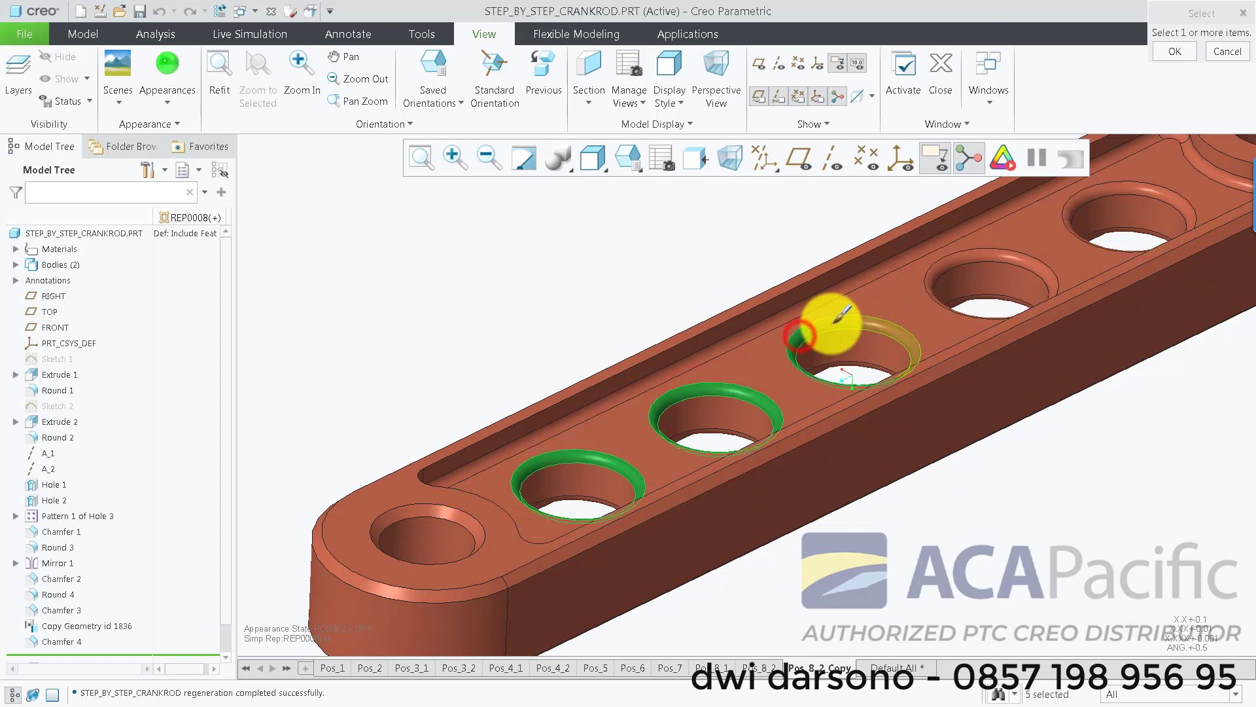
left_click(937, 268, "ctrl")
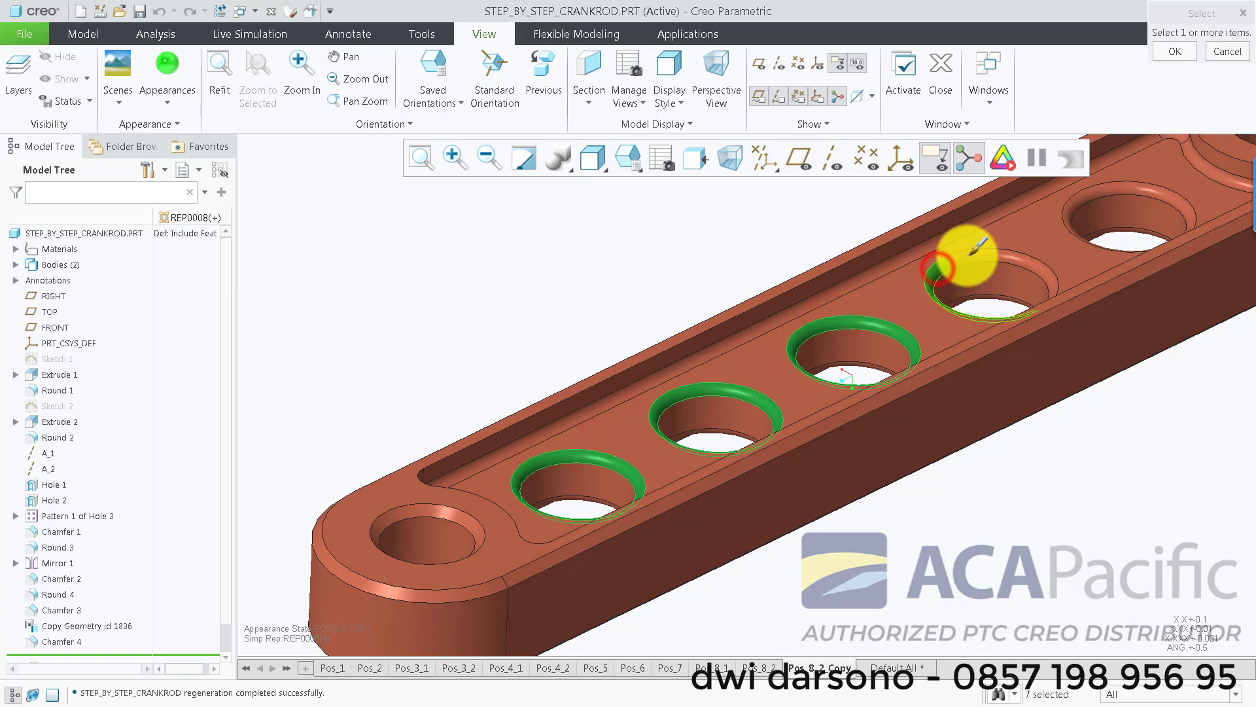
left_click(1074, 210, "ctrl")
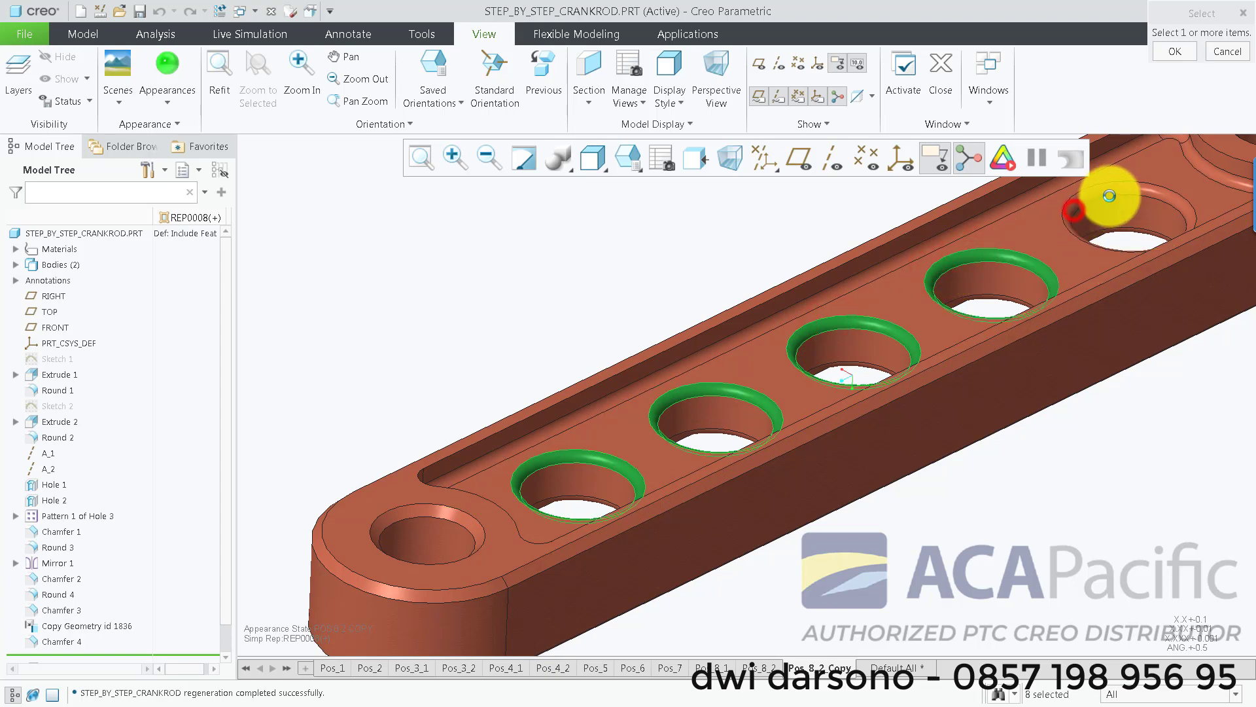
left_click(1108, 192, "ctrl")
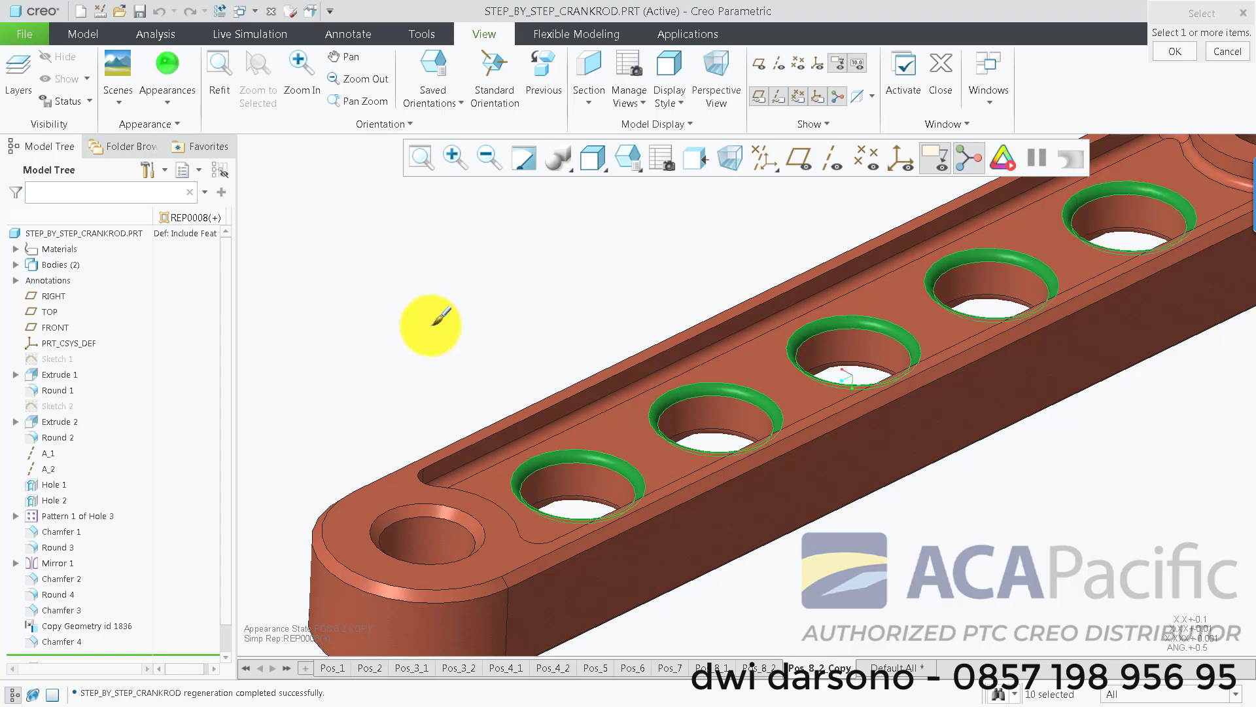
middle_click(453, 305)
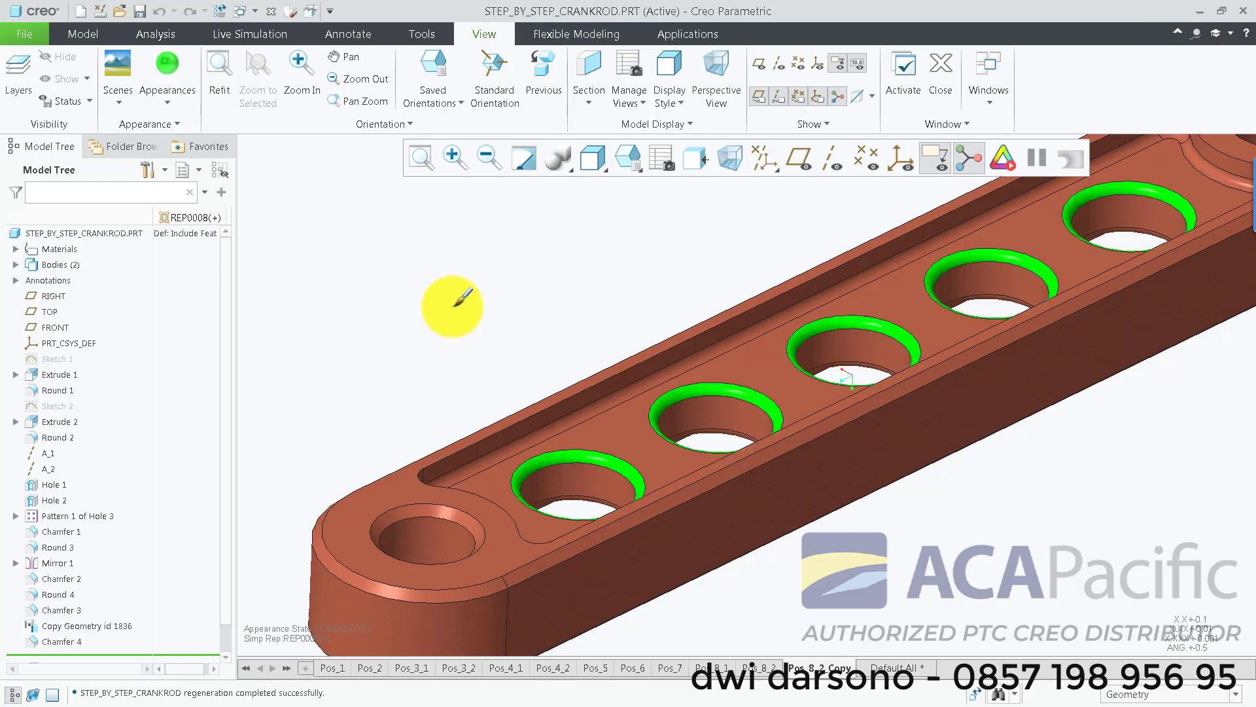
key("ctrl+d")
Compare appearance states in the View Manager by activating Default Appearance and switching back to Pos 8 2 Copy.
left_click(663, 166)
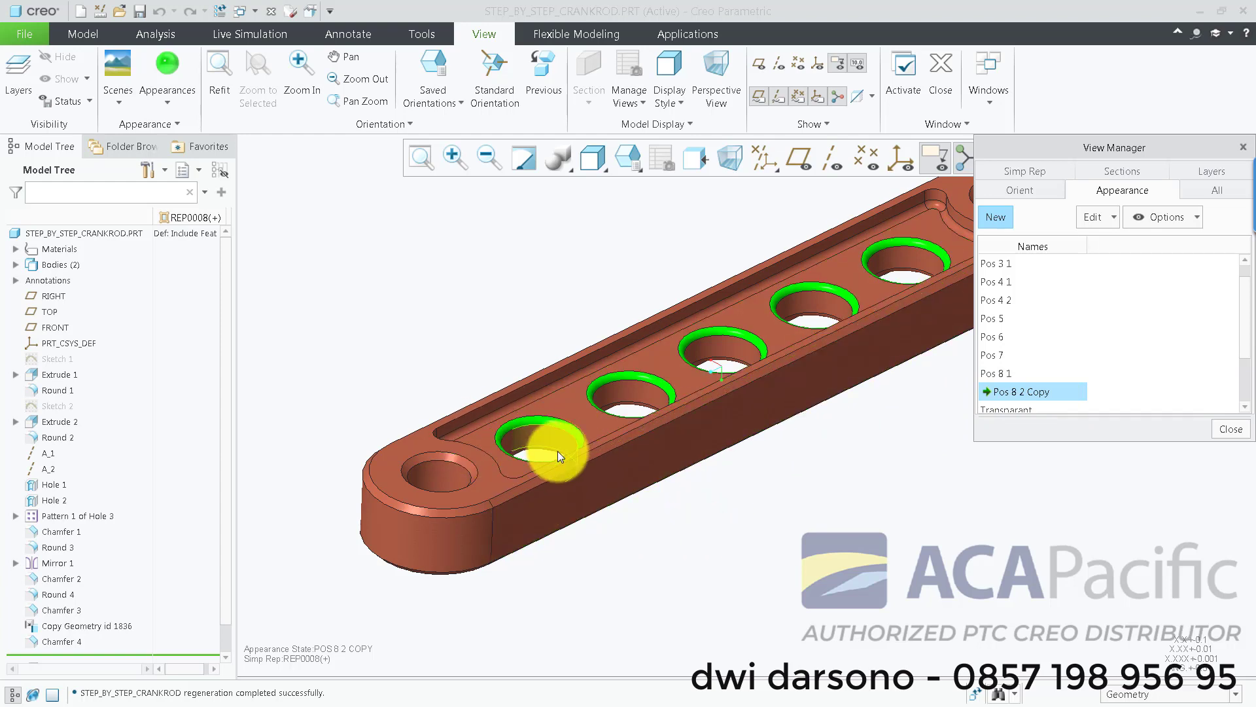
scroll(995, 271, "up", 1)
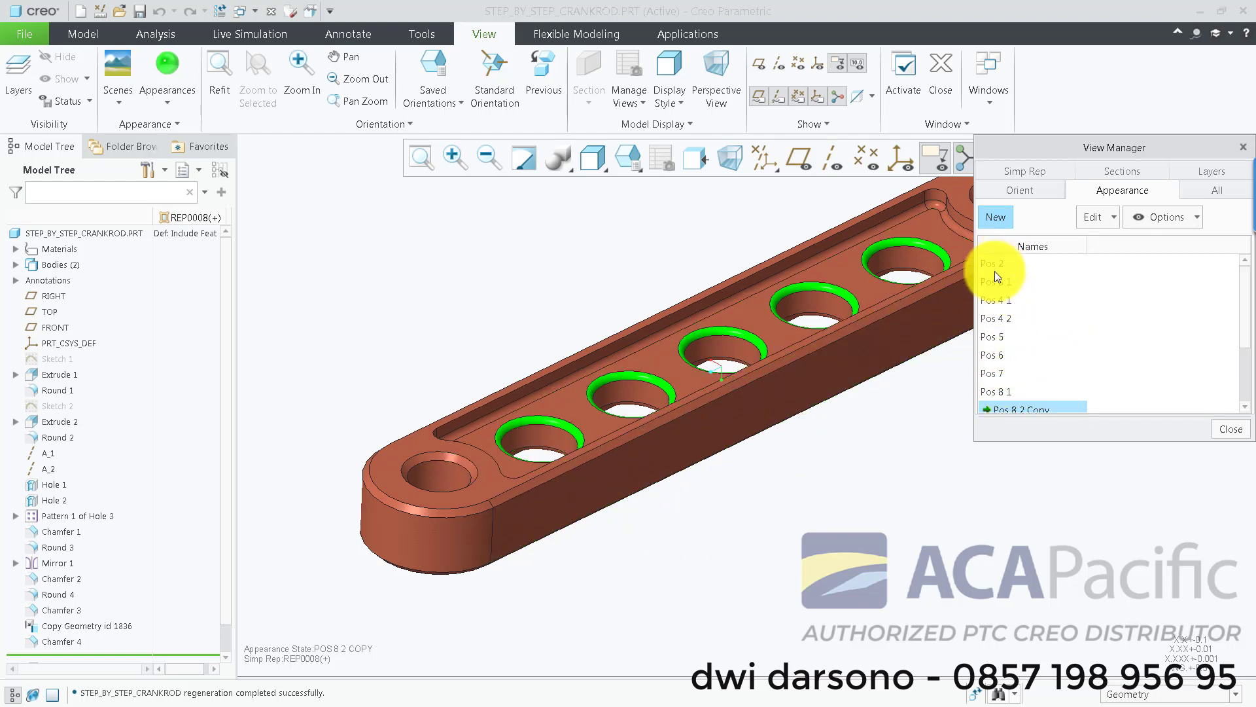
scroll(1006, 318, "down", 4)
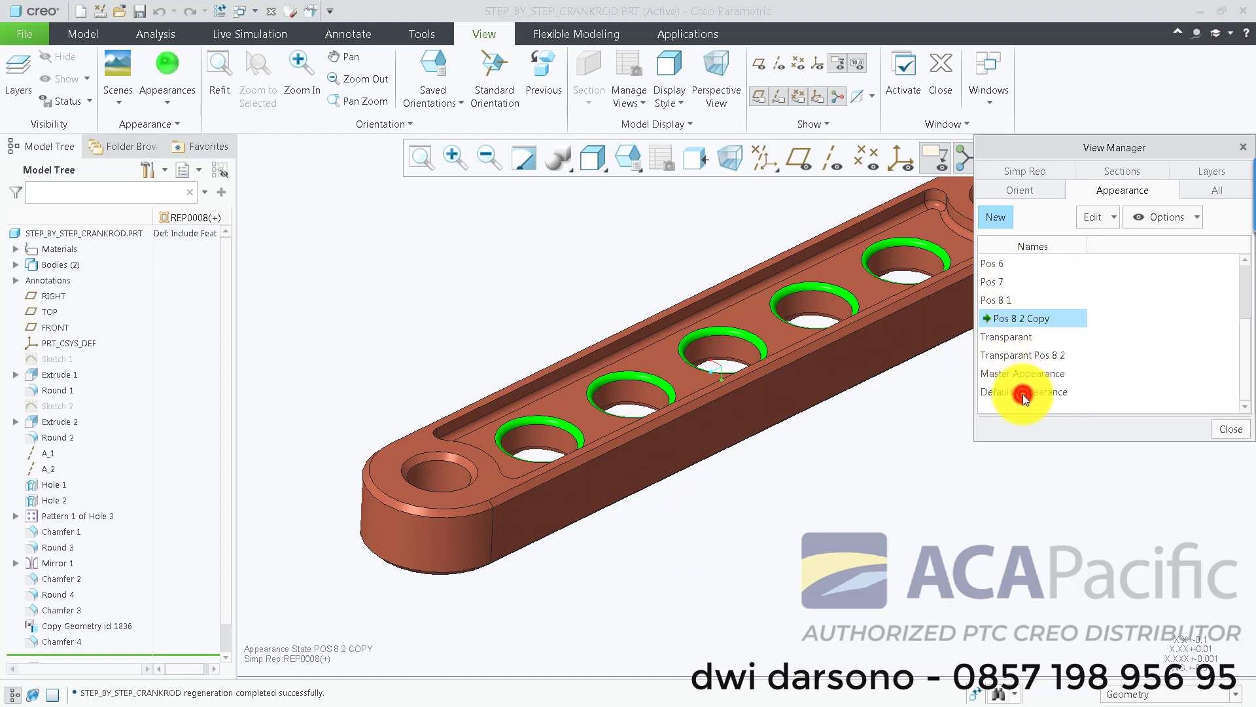
double_click(1023, 394)
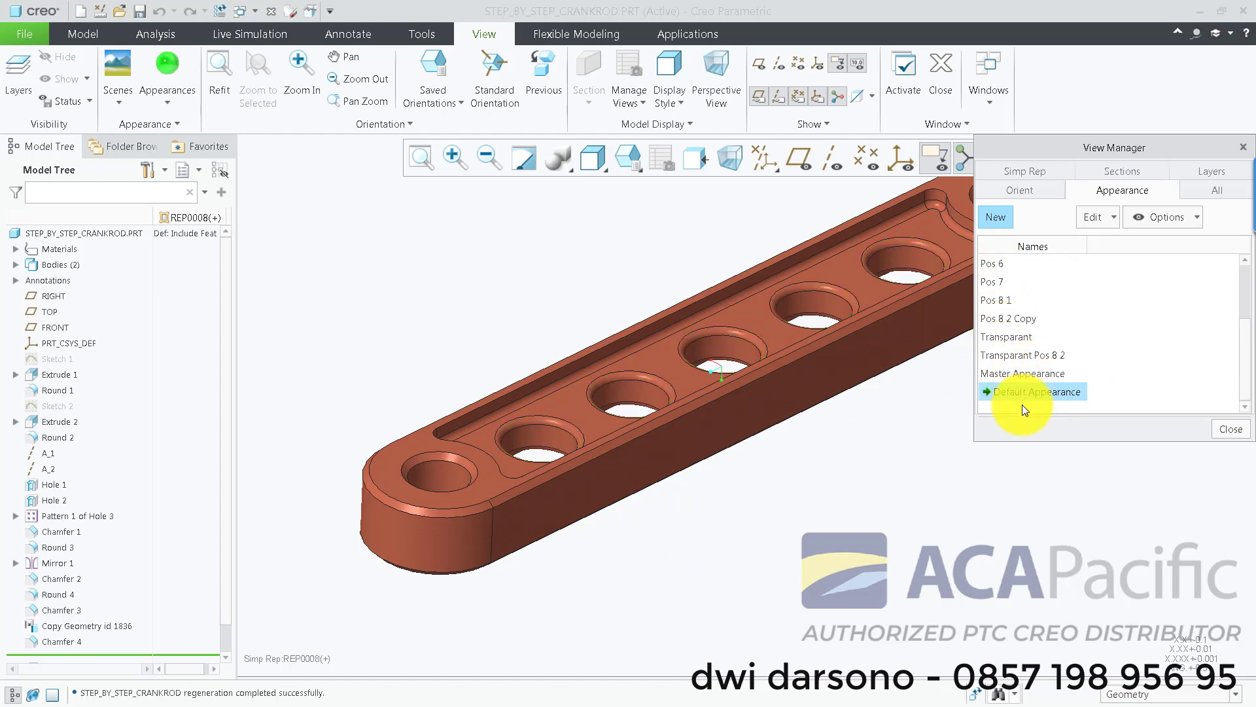
double_click(1019, 320)
left_click(1231, 431)
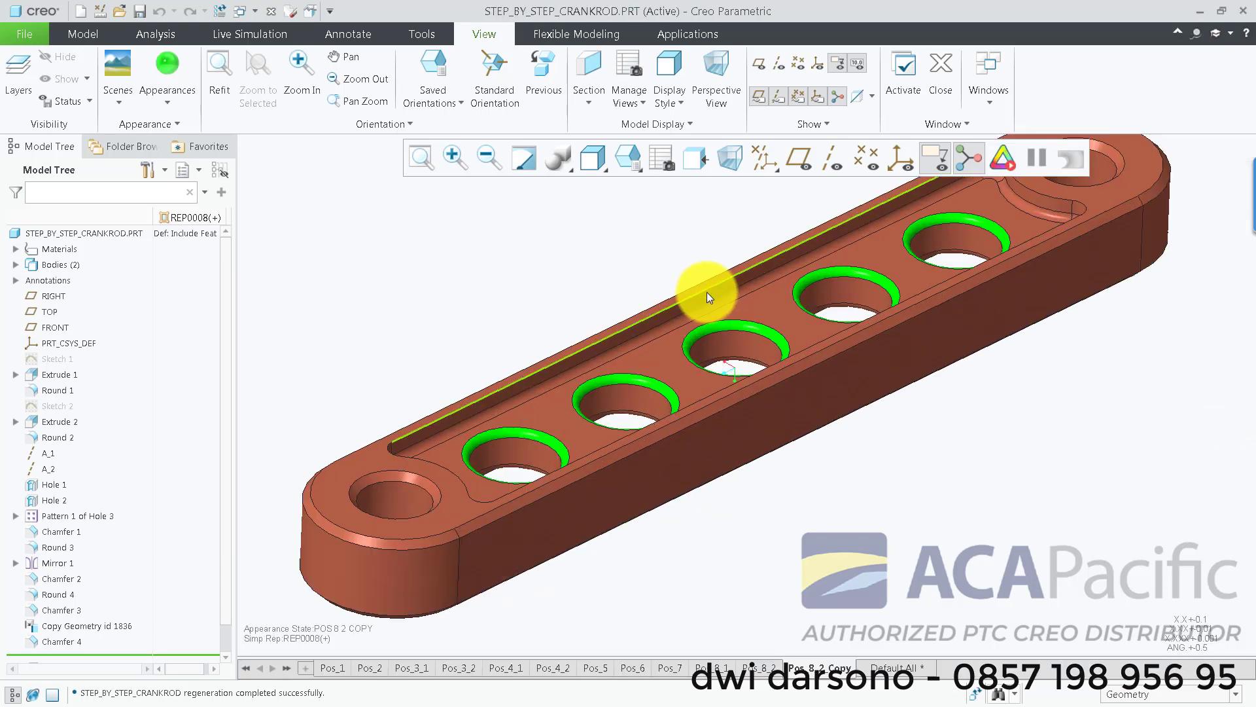
Set FRONT as the active annotation plane for the Pos_8_2_Copy combined view.
middle_click_drag(703, 323, 725, 349, "shift")
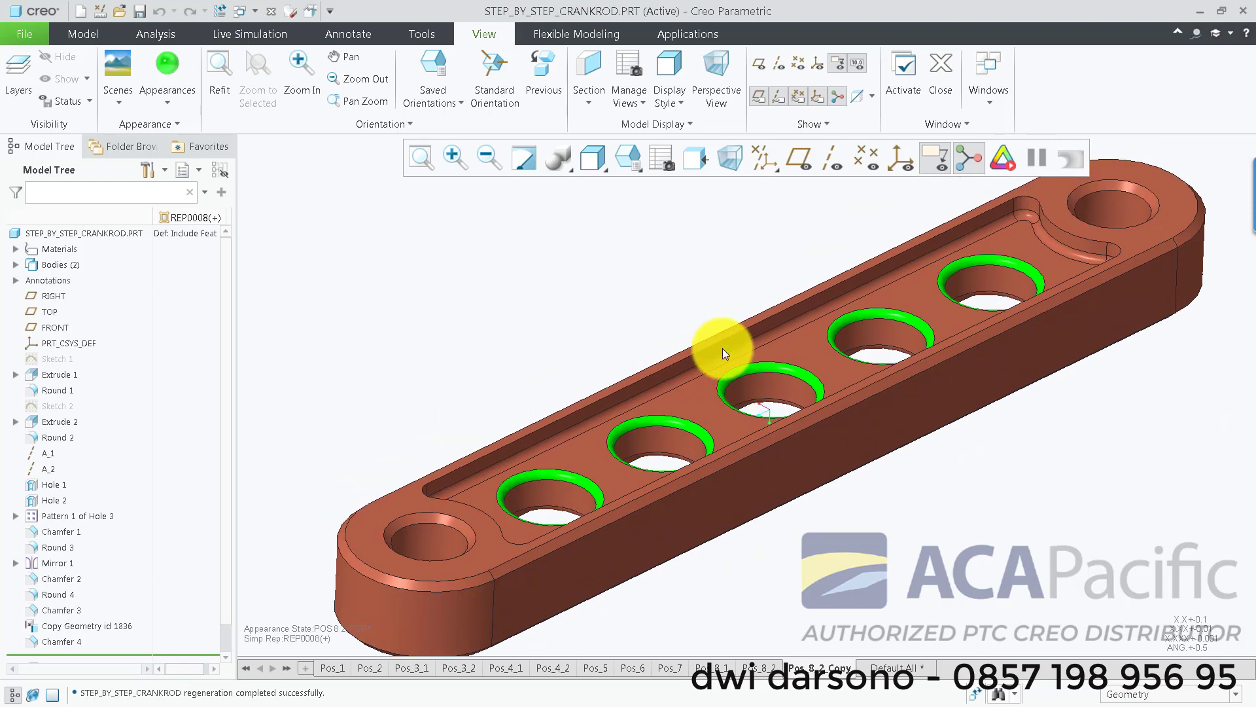
scroll(722, 348, "up", 2)
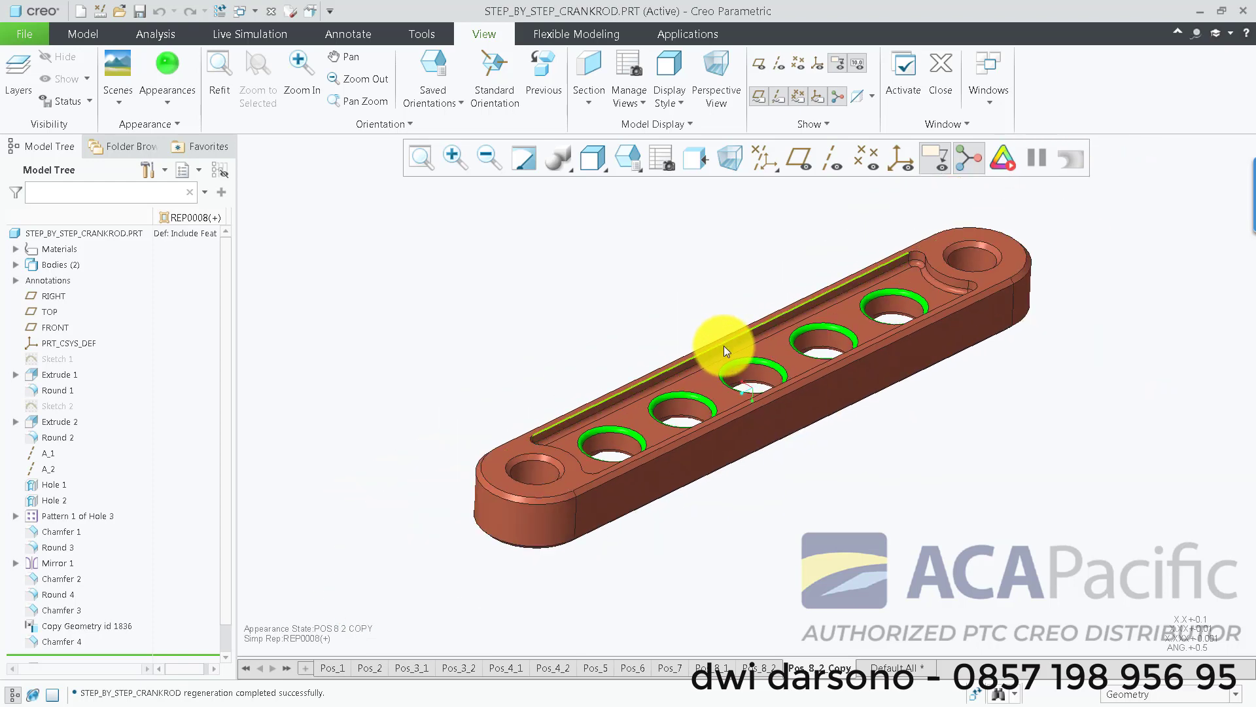
scroll(749, 364, "down", 1)
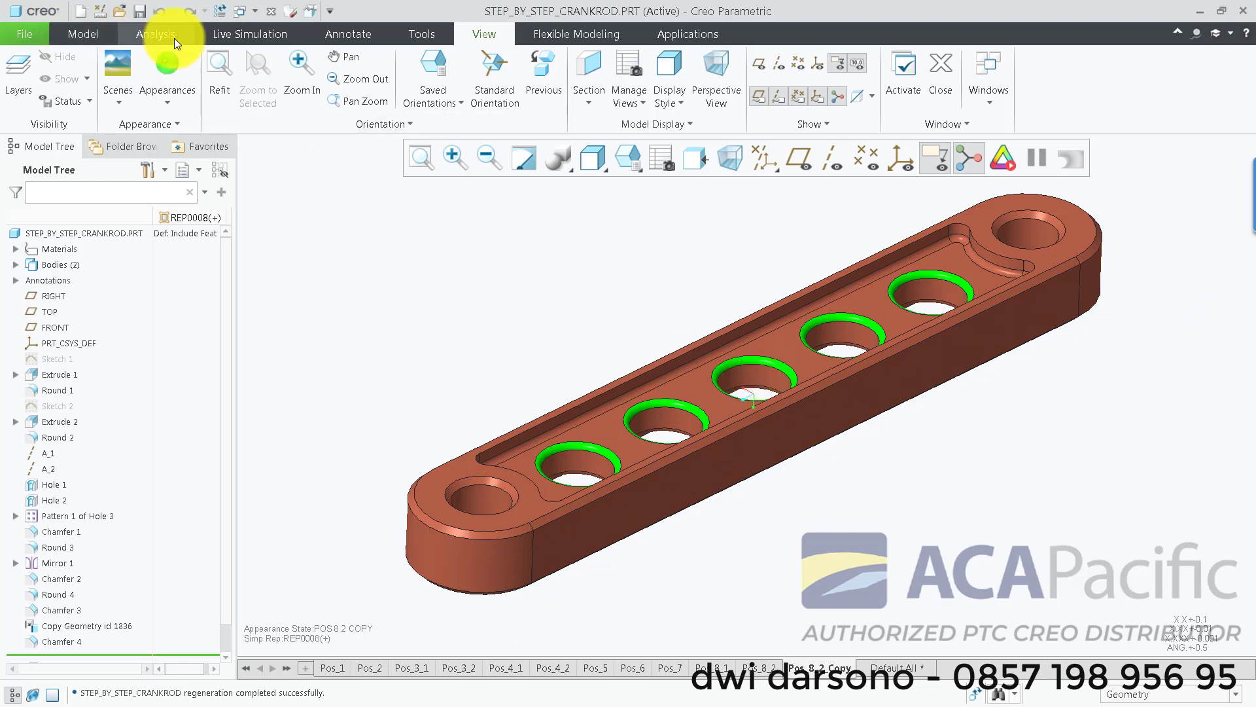
left_click(339, 33)
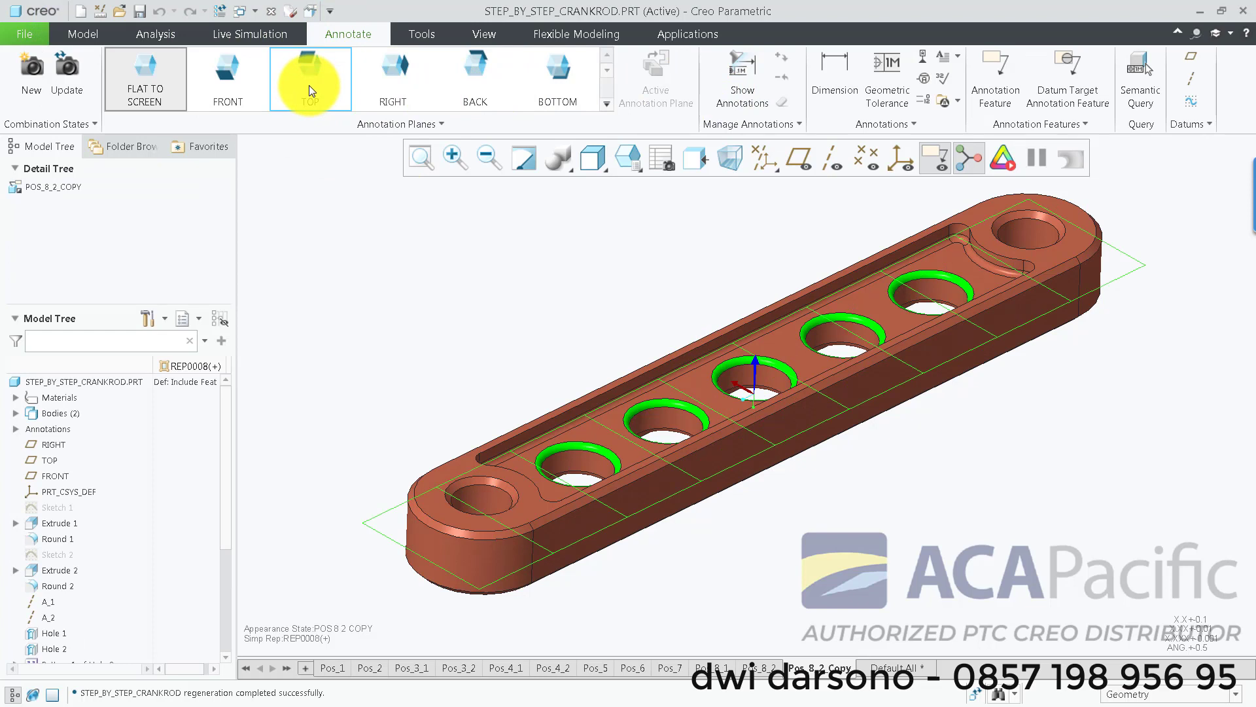
left_click(243, 92)
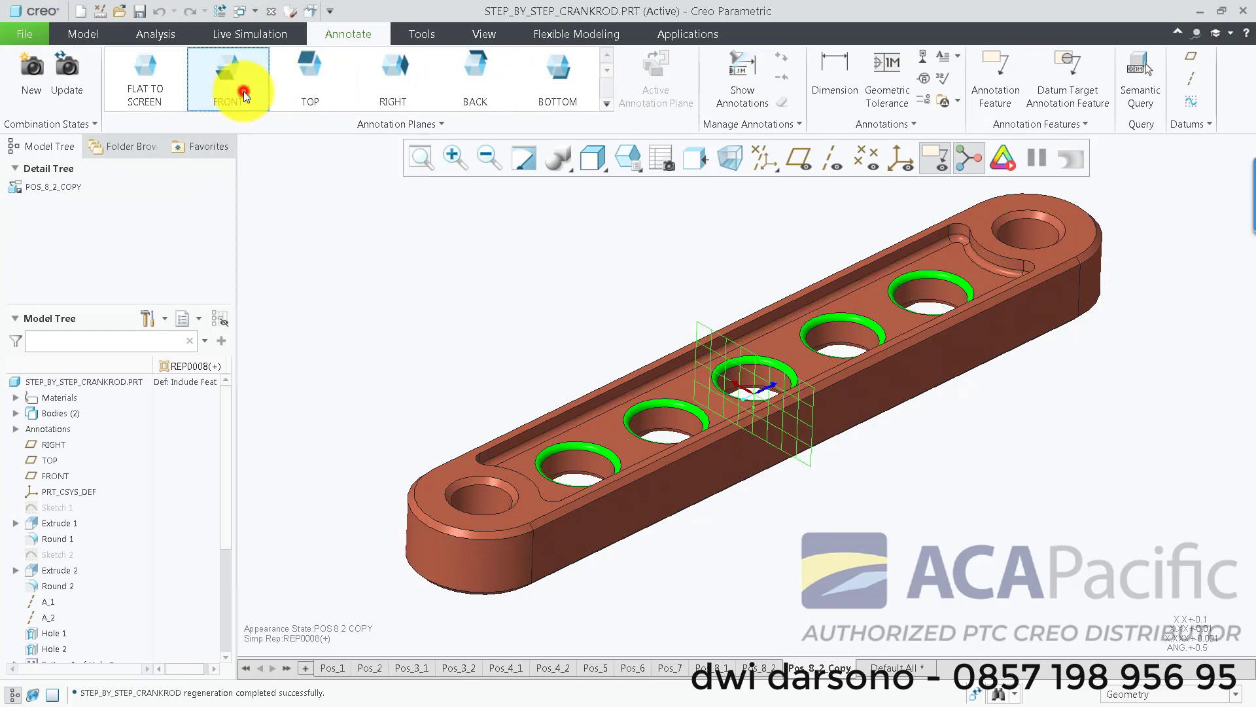
left_click(837, 66)
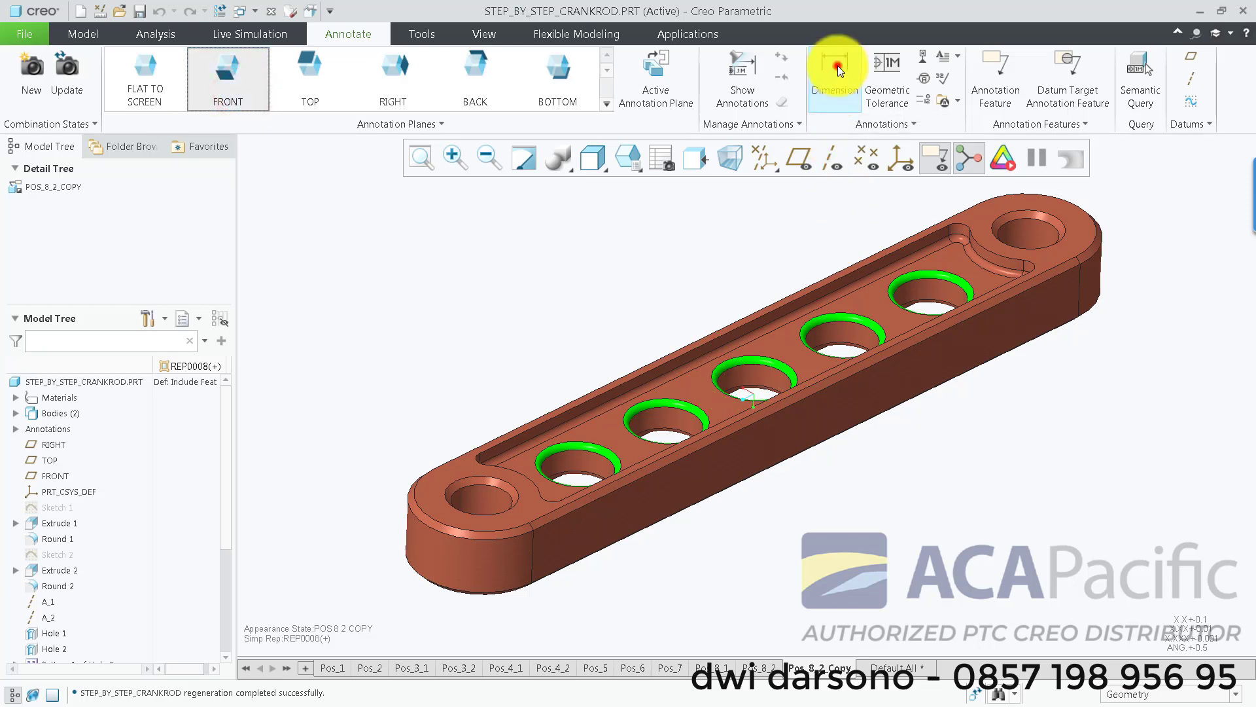
scroll(726, 361, "up", 4)
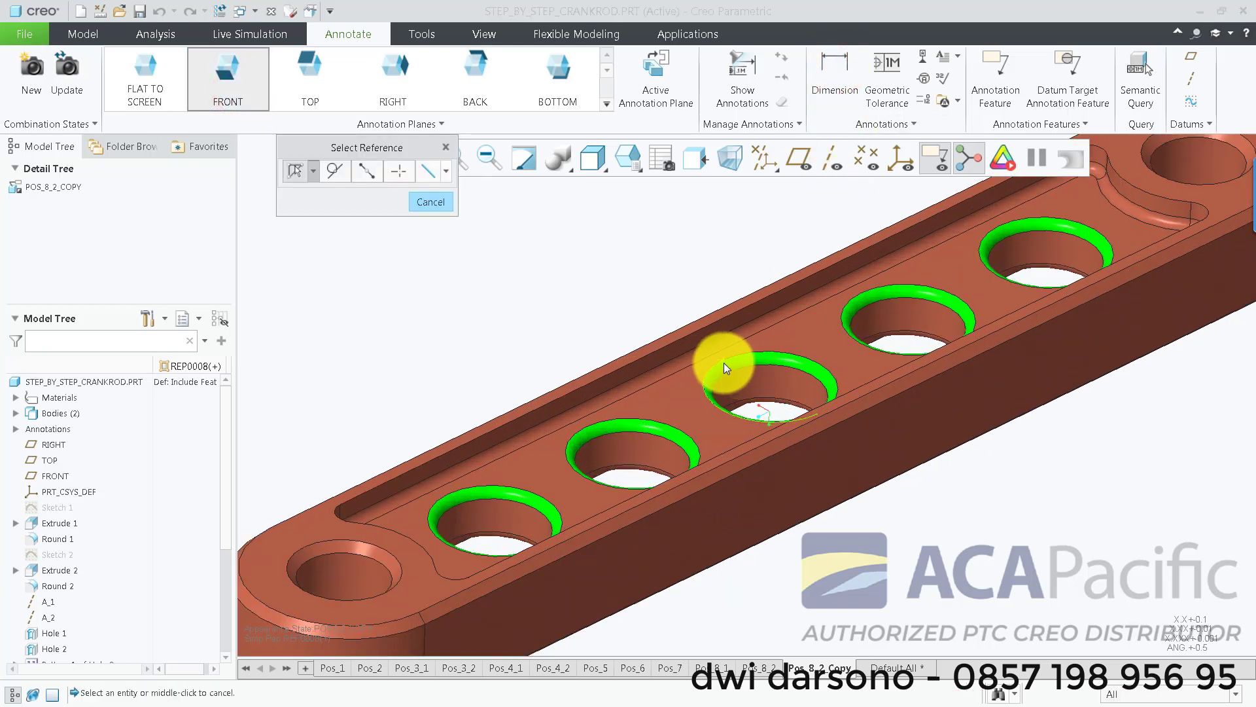
left_click(438, 202)
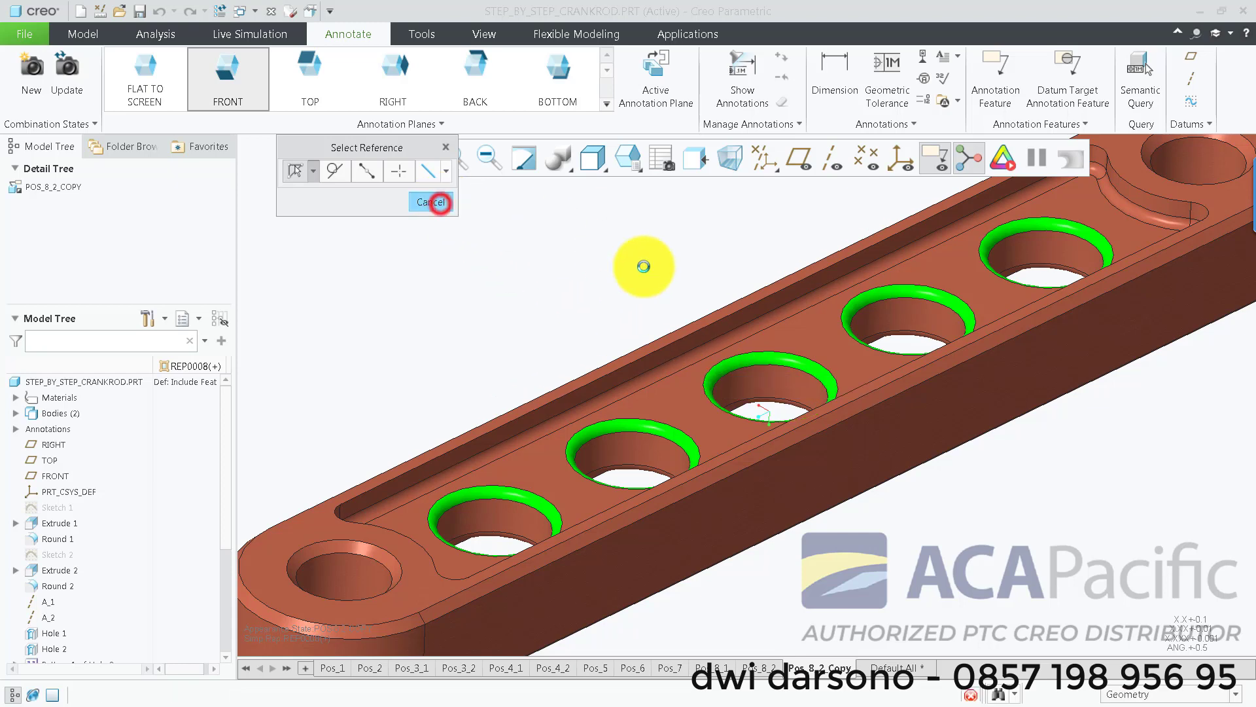
scroll(694, 293, "down", 3)
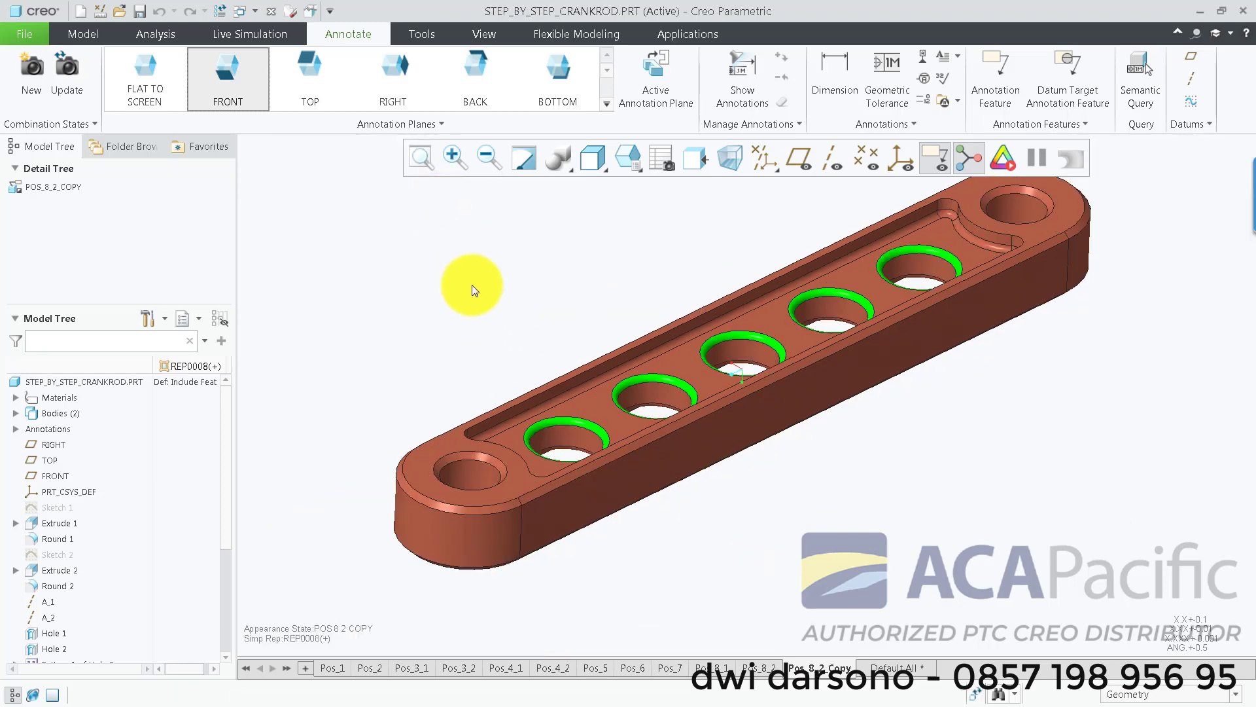
Create a planar section of the crank rod at the FRONT datum plane and color its capped faces yellow.
left_click(490, 30)
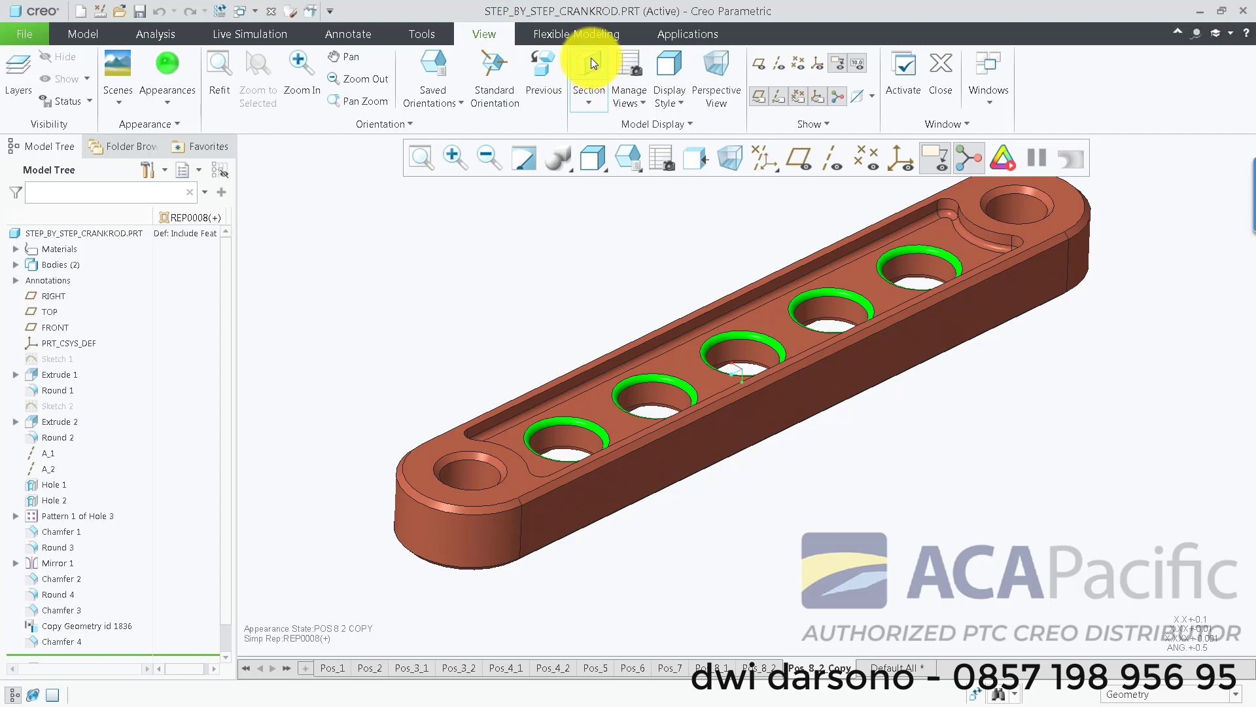
left_click(591, 59)
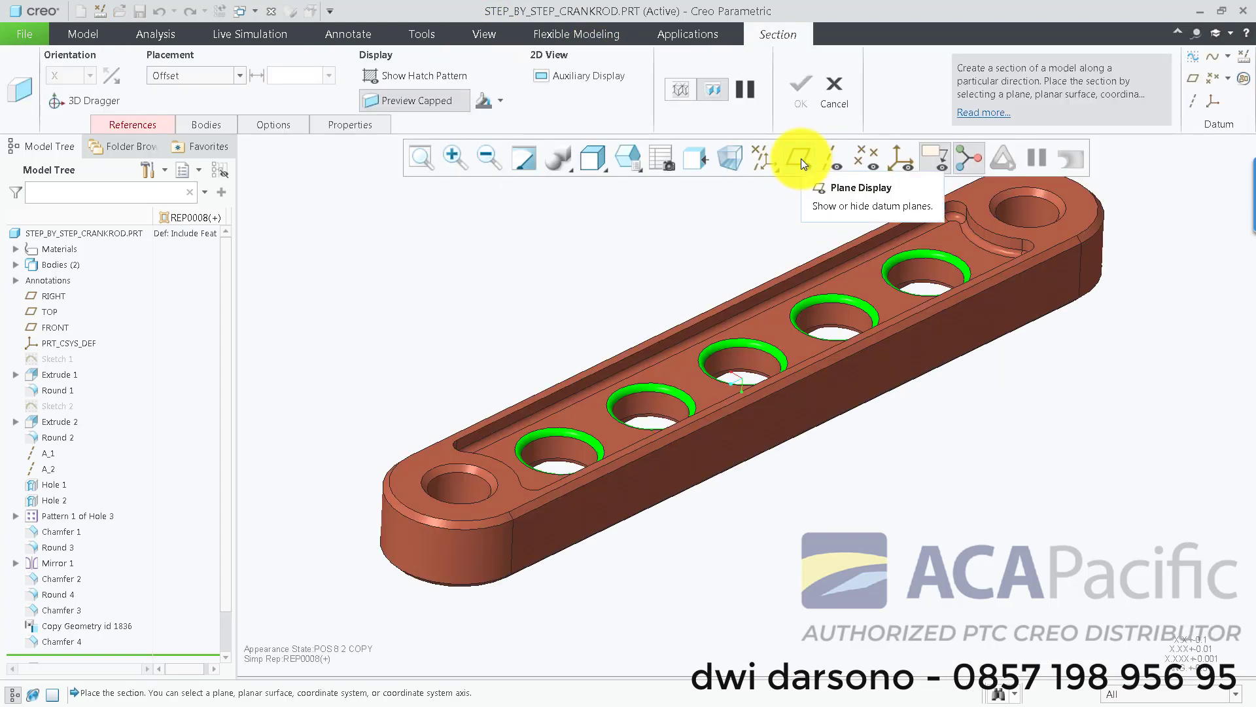
left_click(801, 158)
left_click(688, 310)
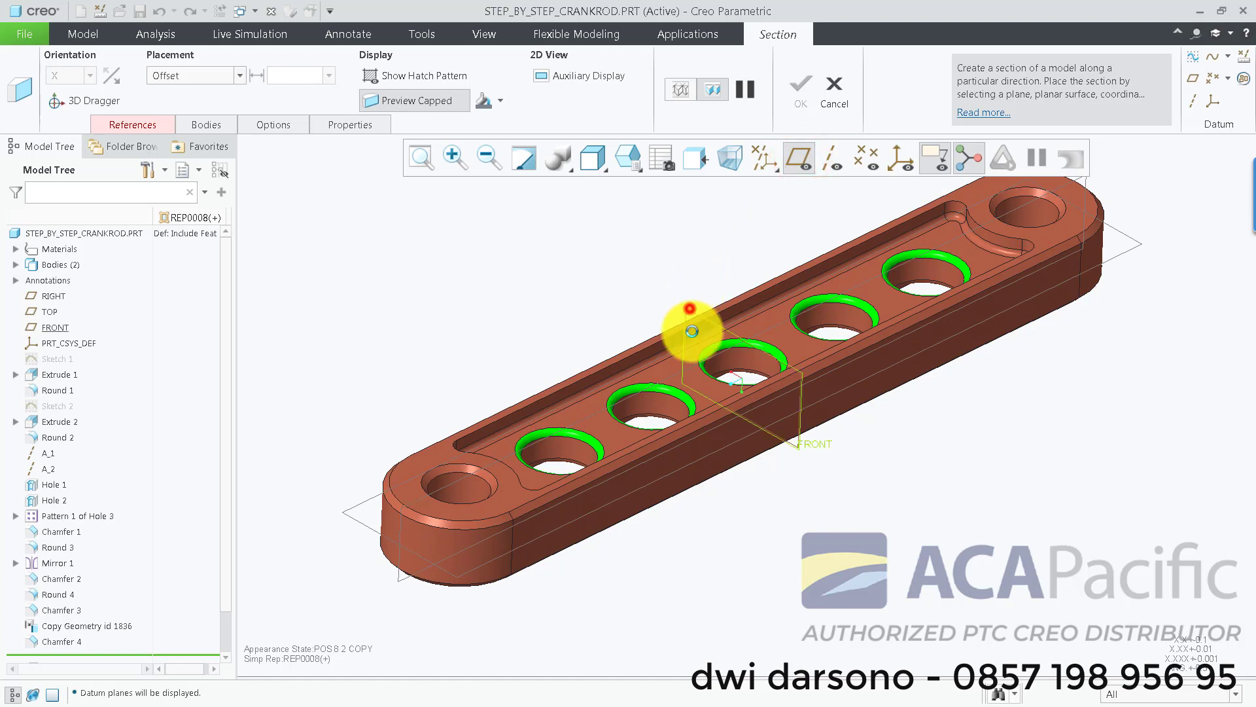
left_click(501, 101)
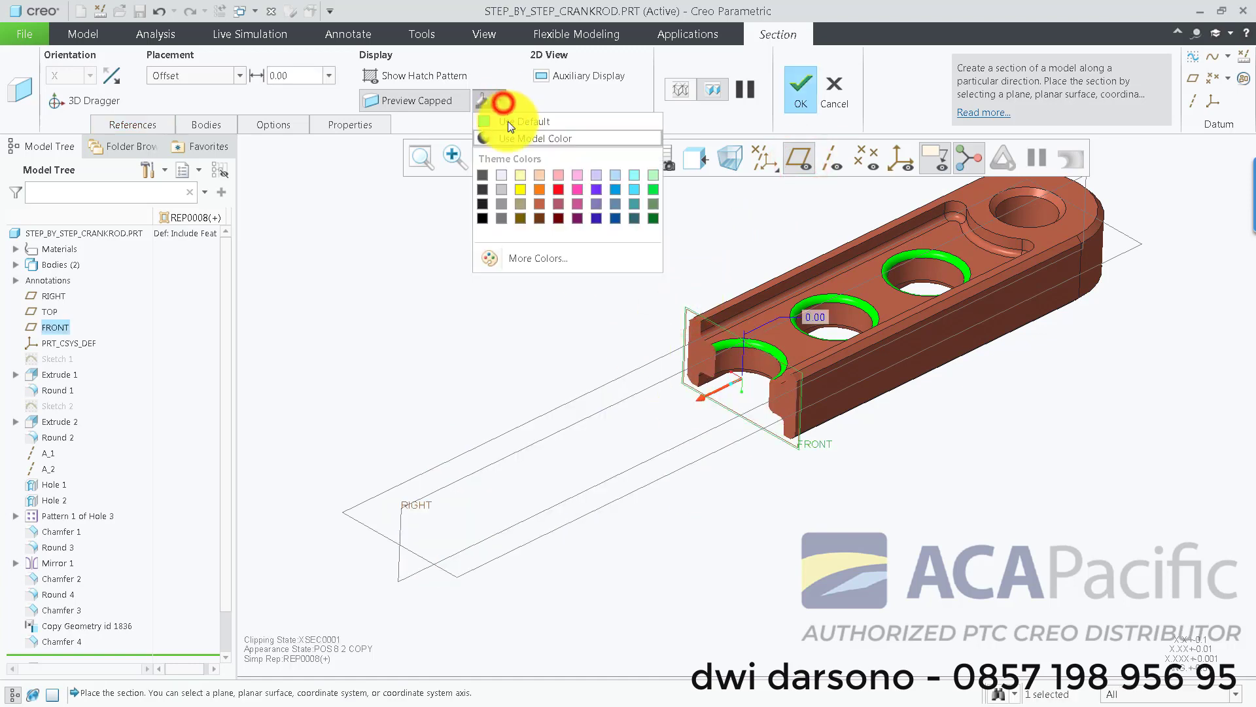
left_click(521, 190)
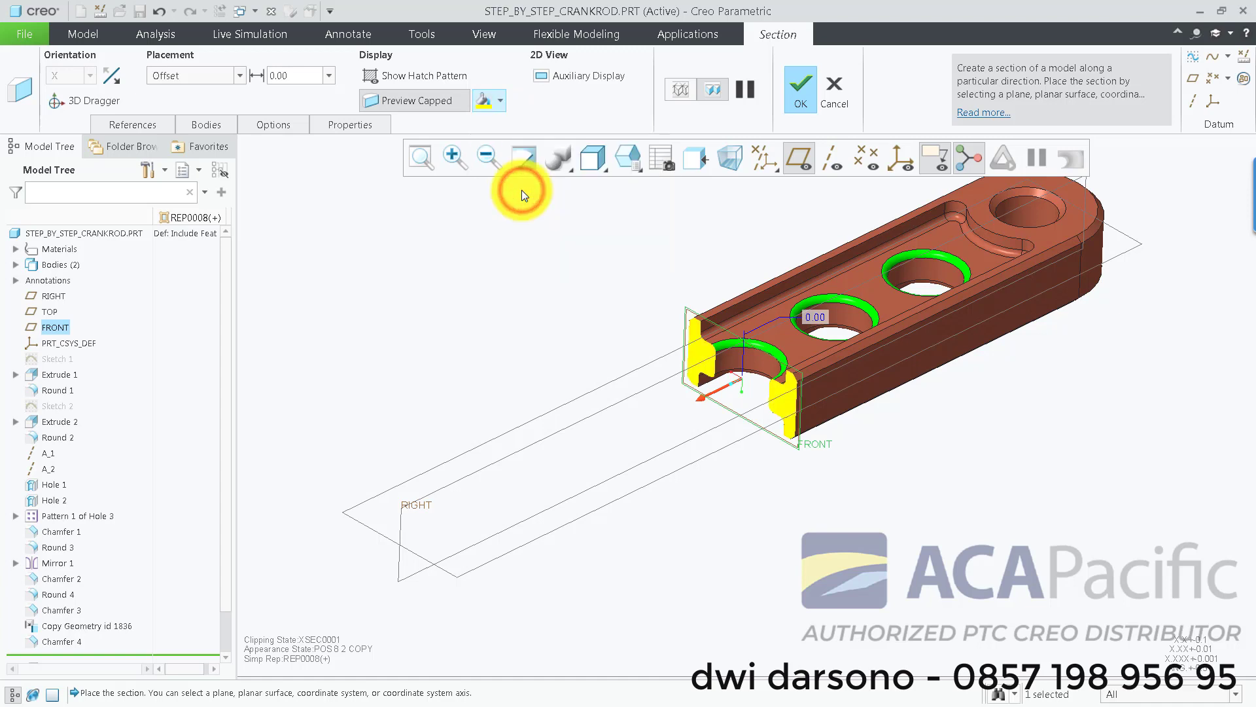
left_click(798, 80)
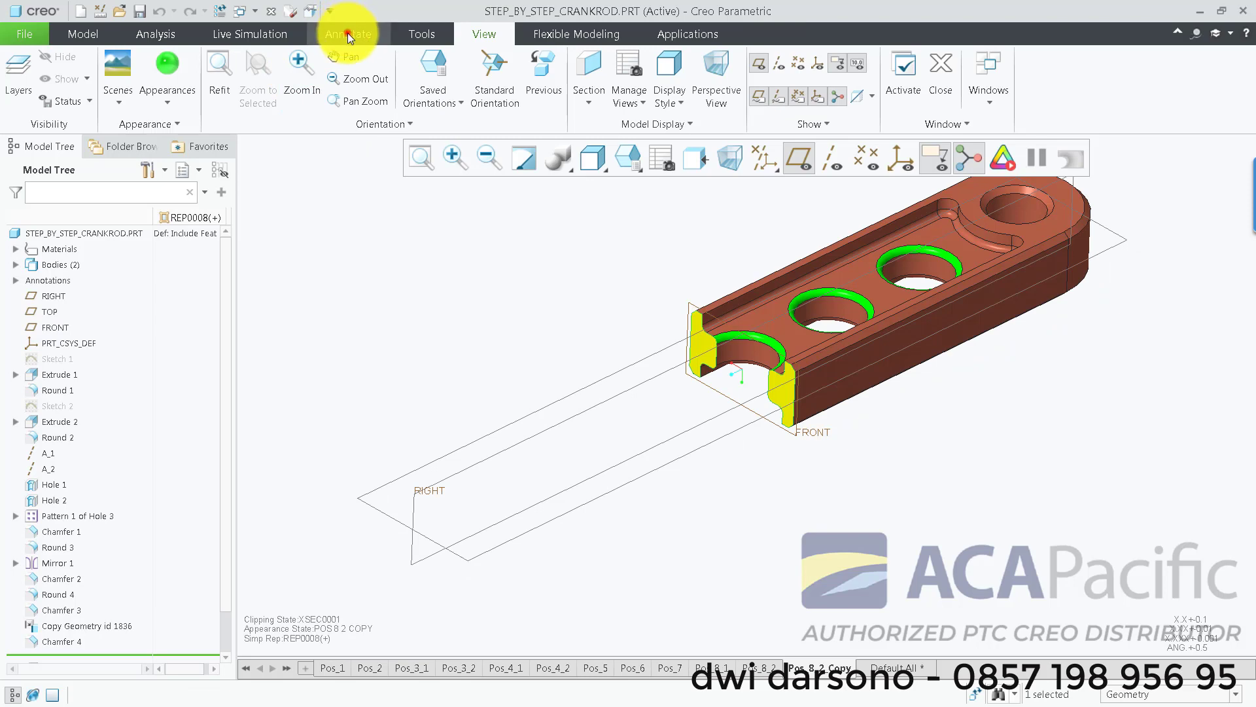
Add a radius dimension to the green rounded rim of the sectioned pocket hole and place it above the part.
left_click(348, 34)
left_click(838, 65)
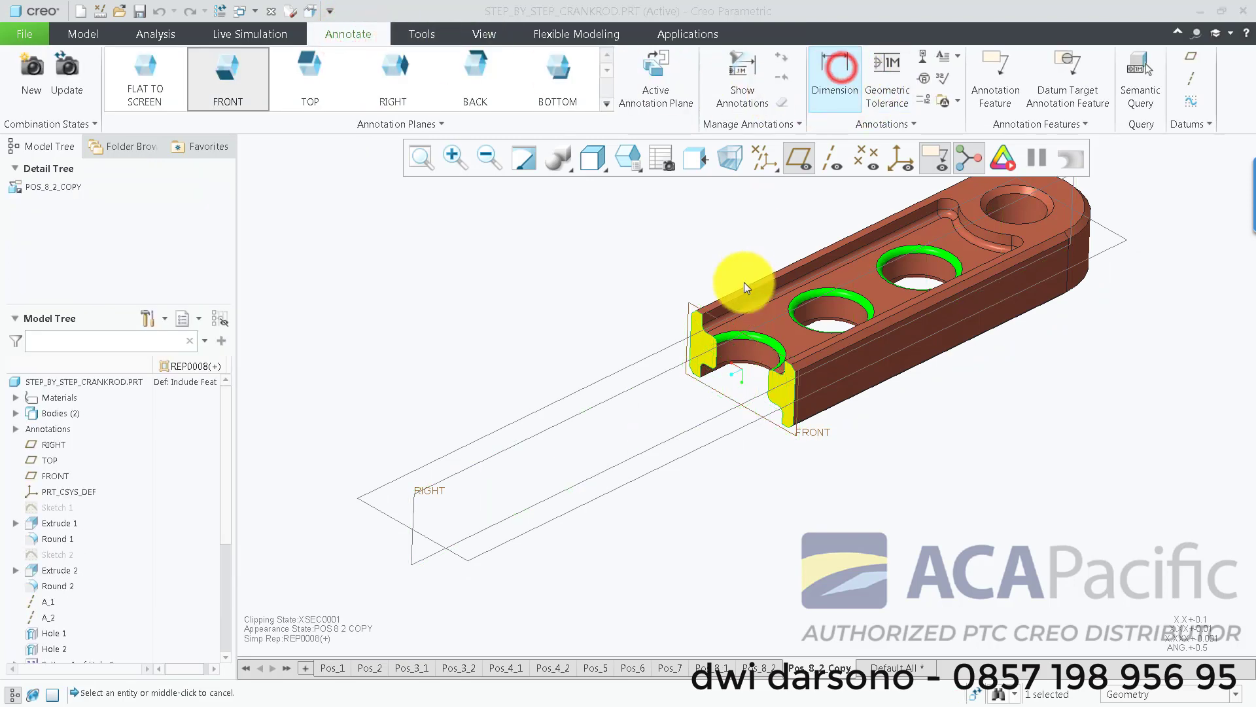
scroll(799, 395, "up", 5)
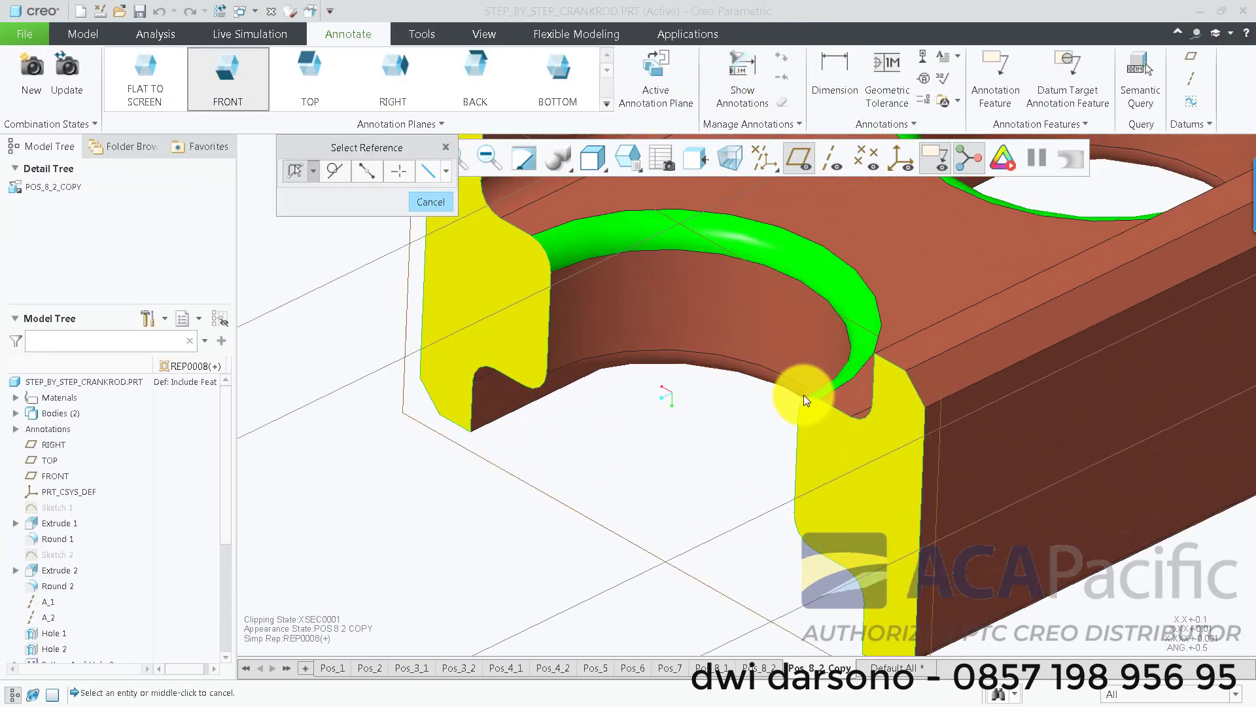
left_click(812, 396)
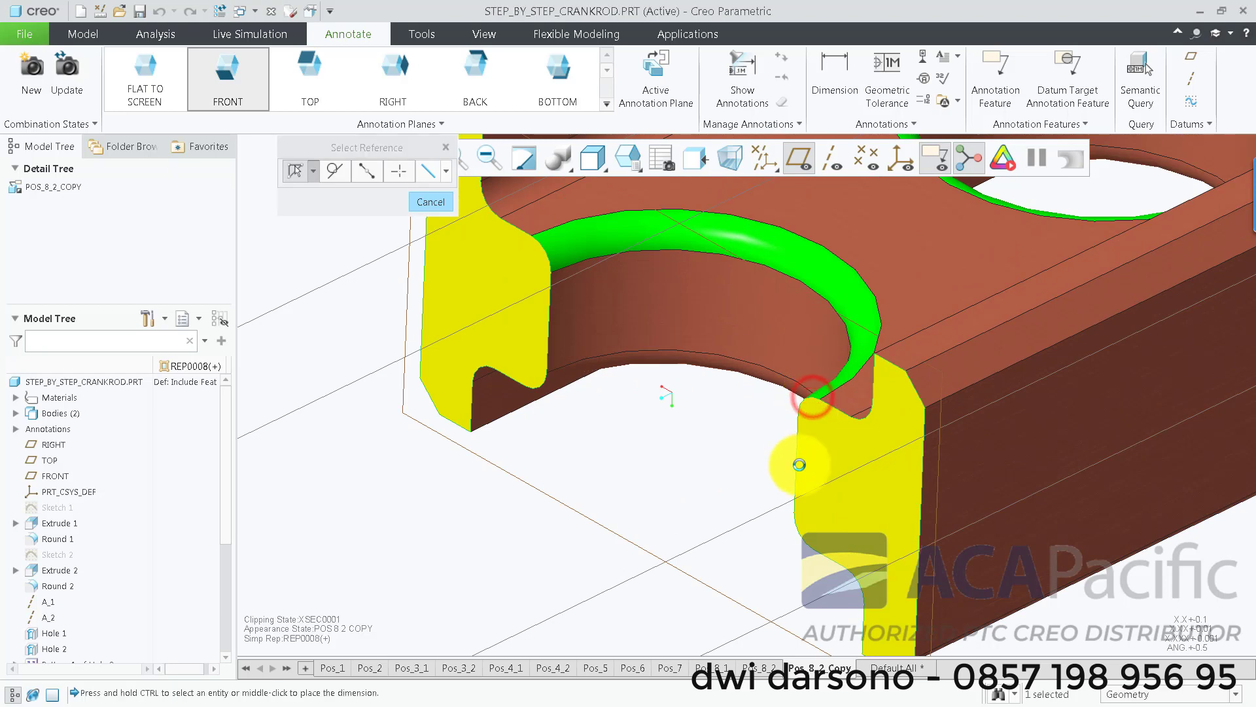
scroll(800, 462, "down", 3)
scroll(794, 460, "down", 5)
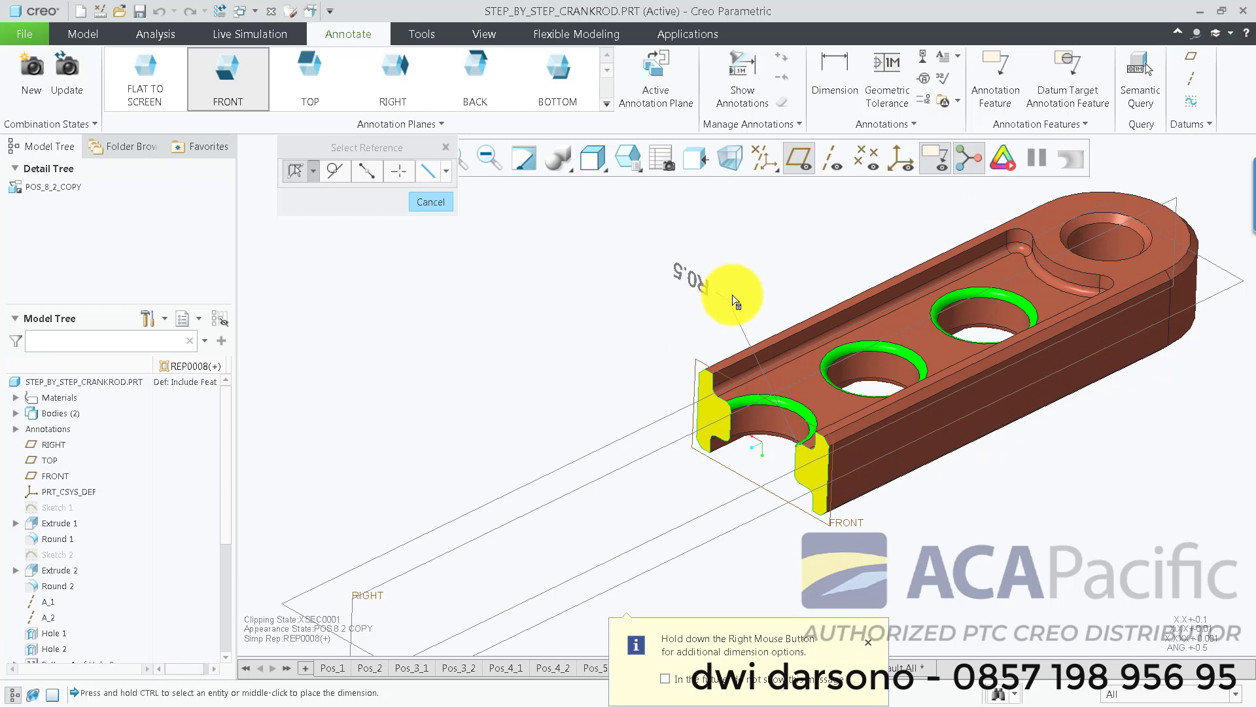
middle_click(738, 275)
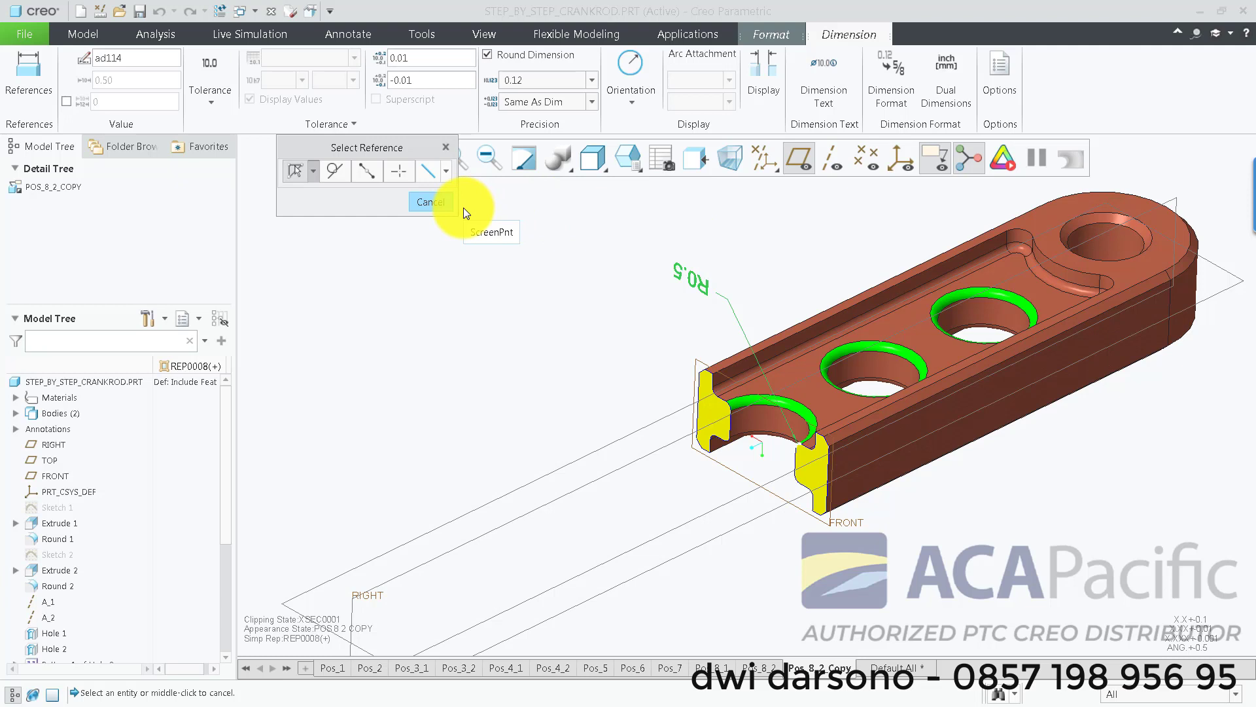
left_click(429, 204)
left_click(429, 202)
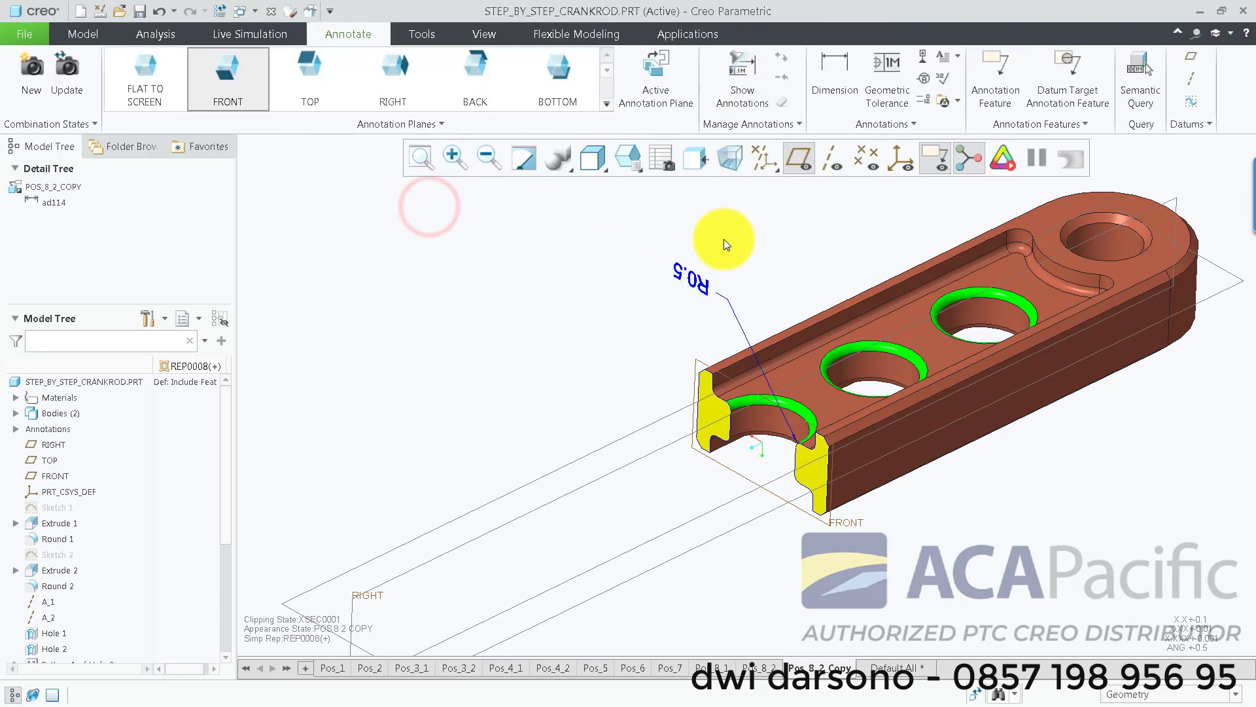
Set the rim radius dimension's text rotation to 180 on its FRONT annotation plane and move it clear of the part.
left_click(706, 282)
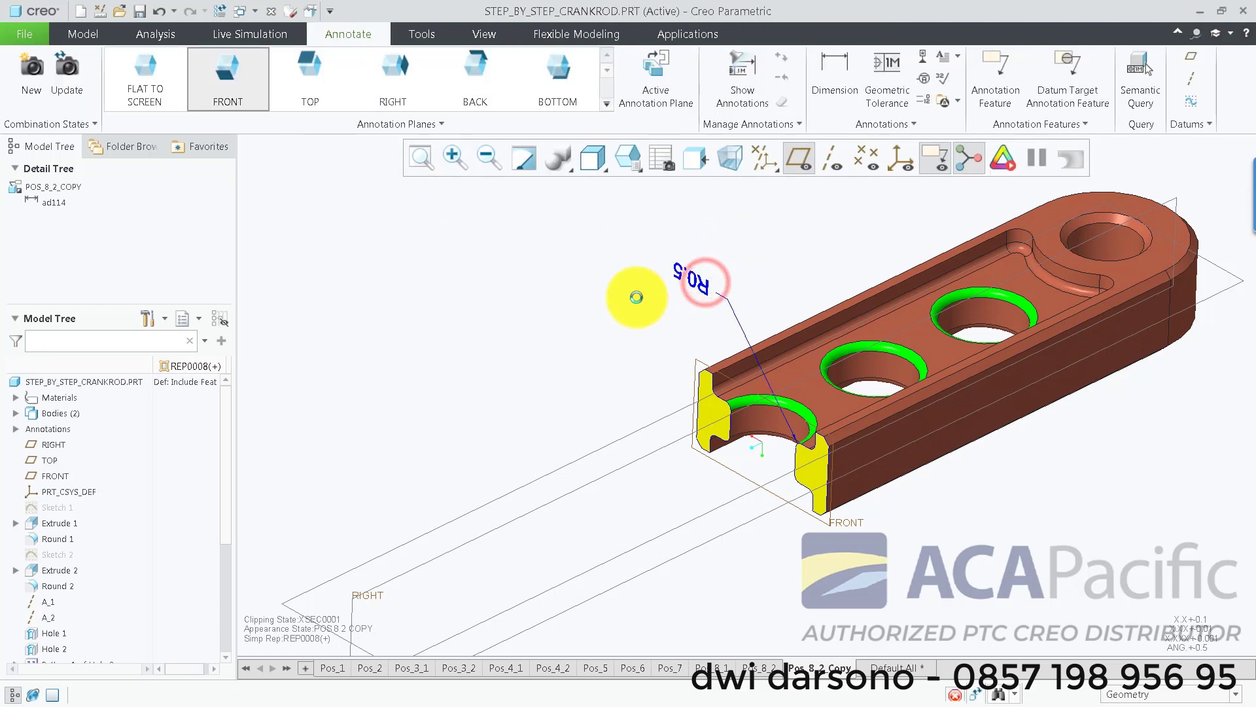
right_click(628, 283)
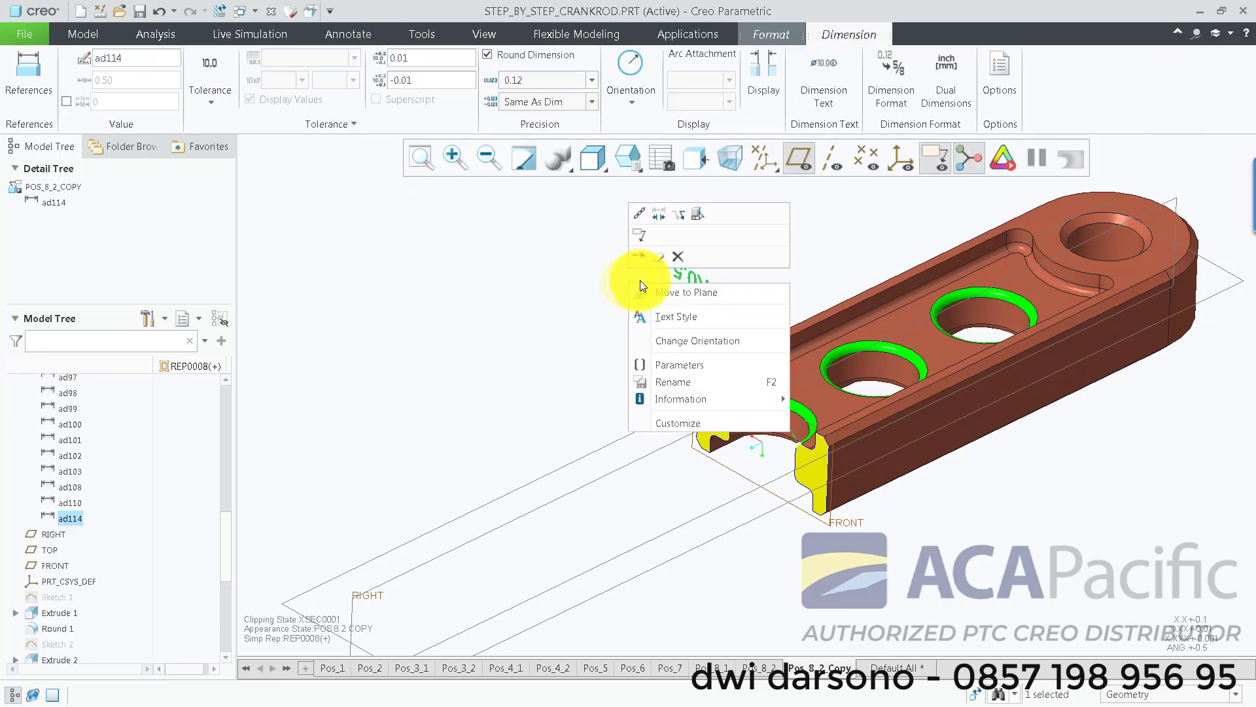
left_click(690, 340)
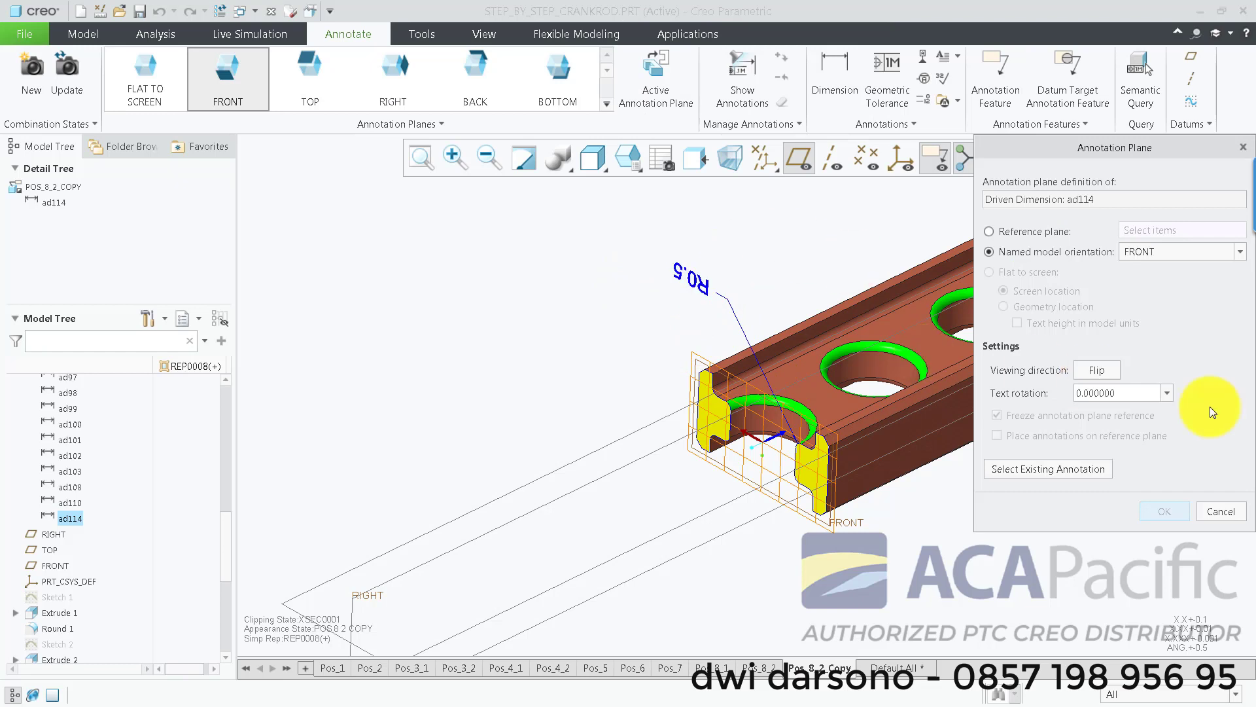
double_click(1143, 394)
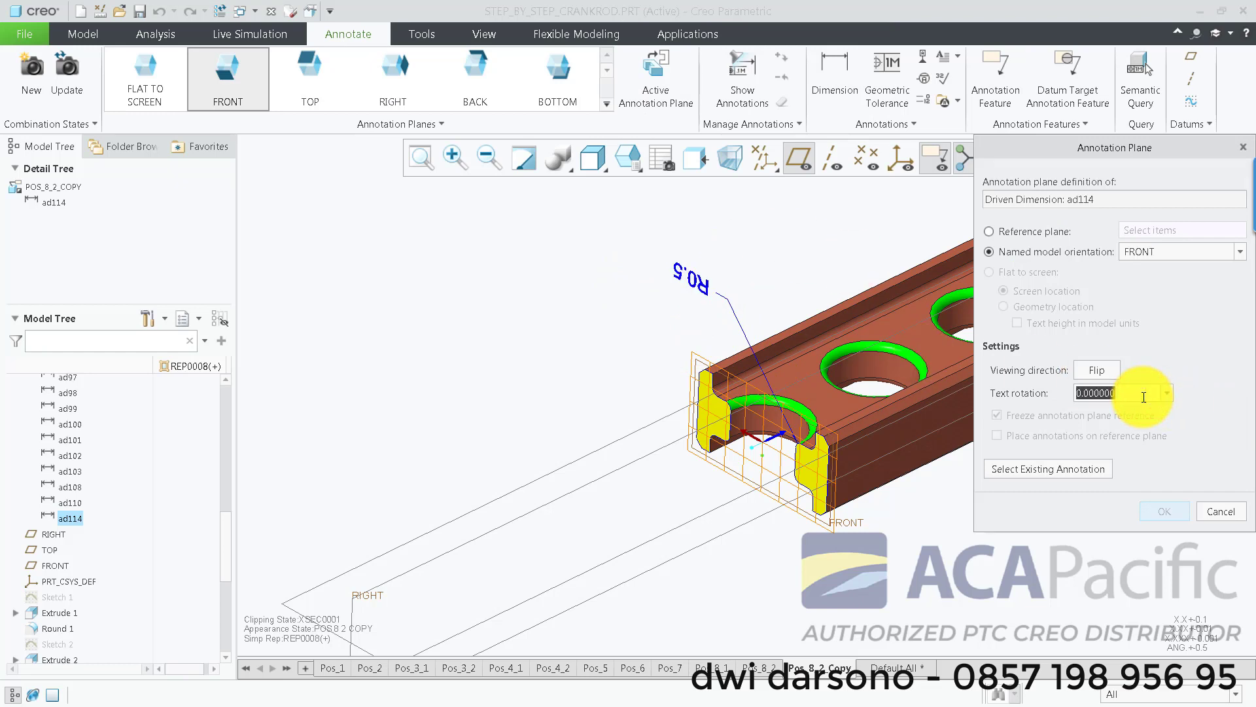
type("180")
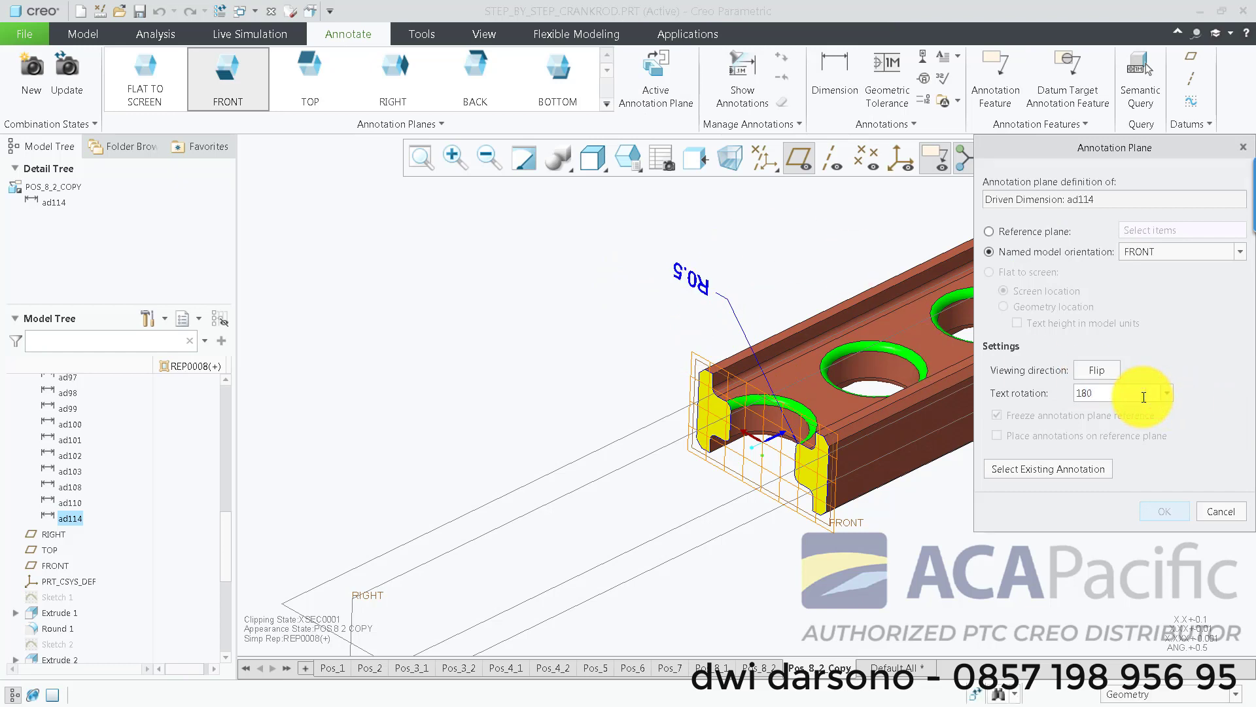
key("Return")
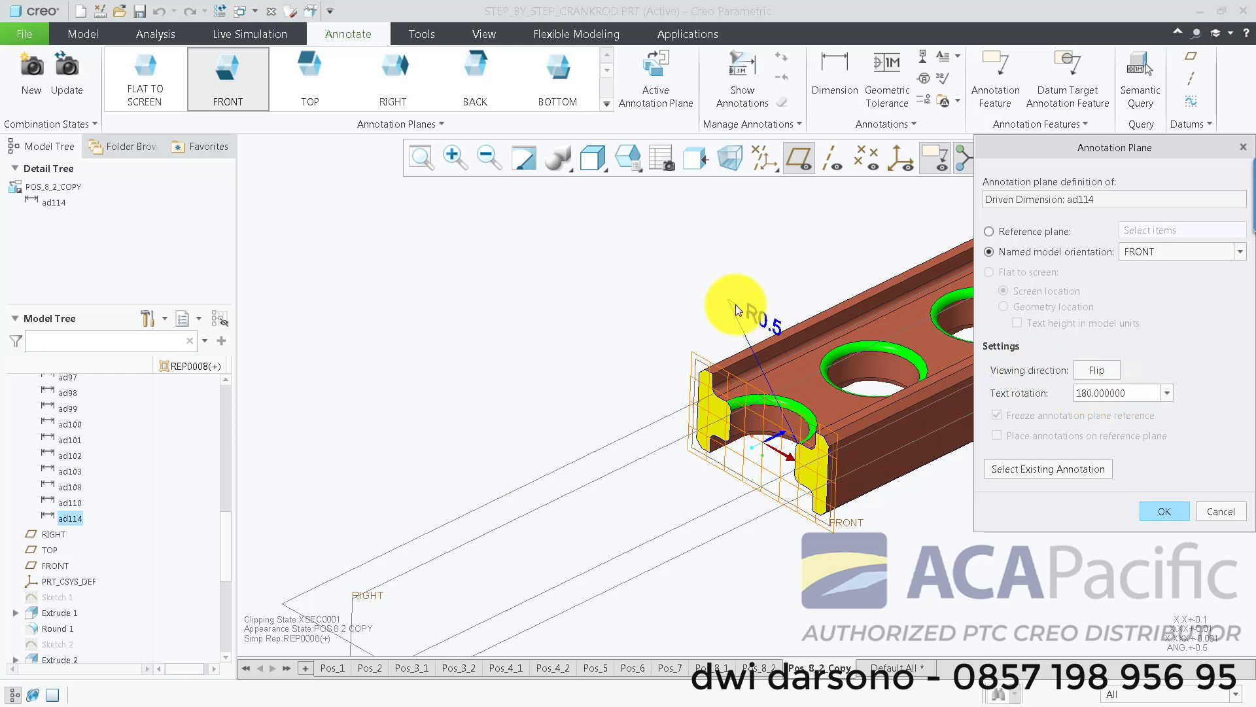
left_click(1108, 369)
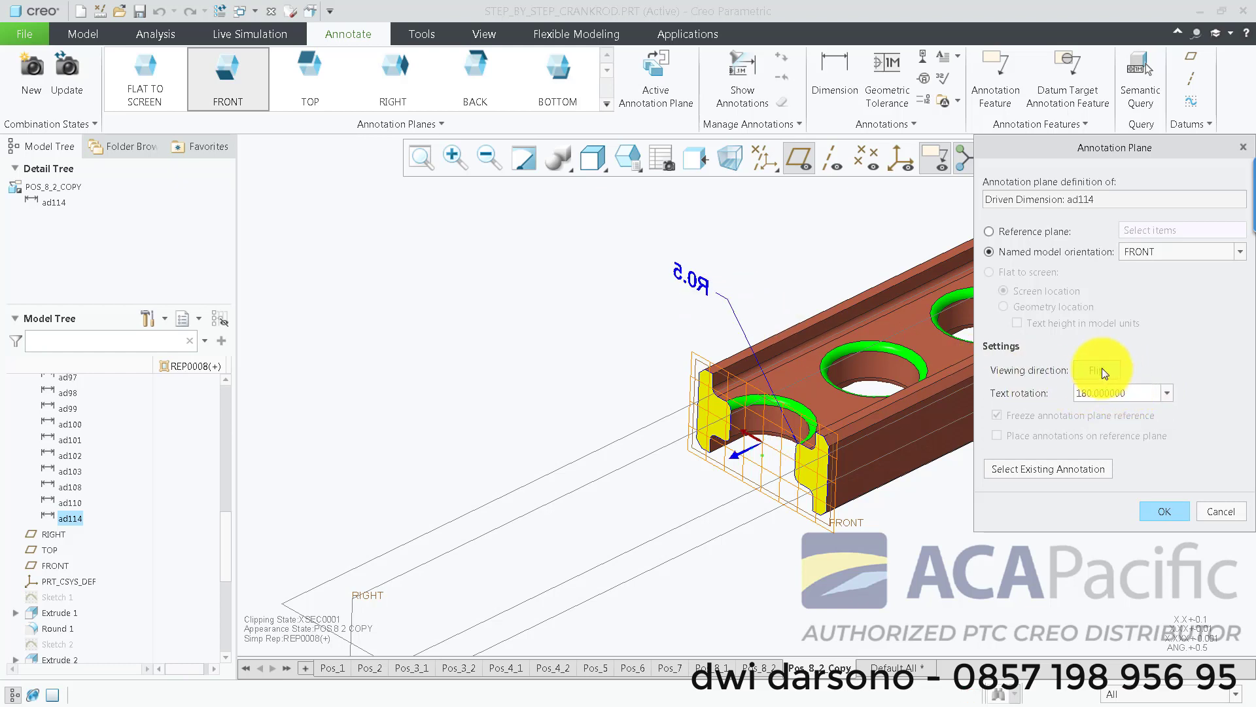
left_click(1103, 370)
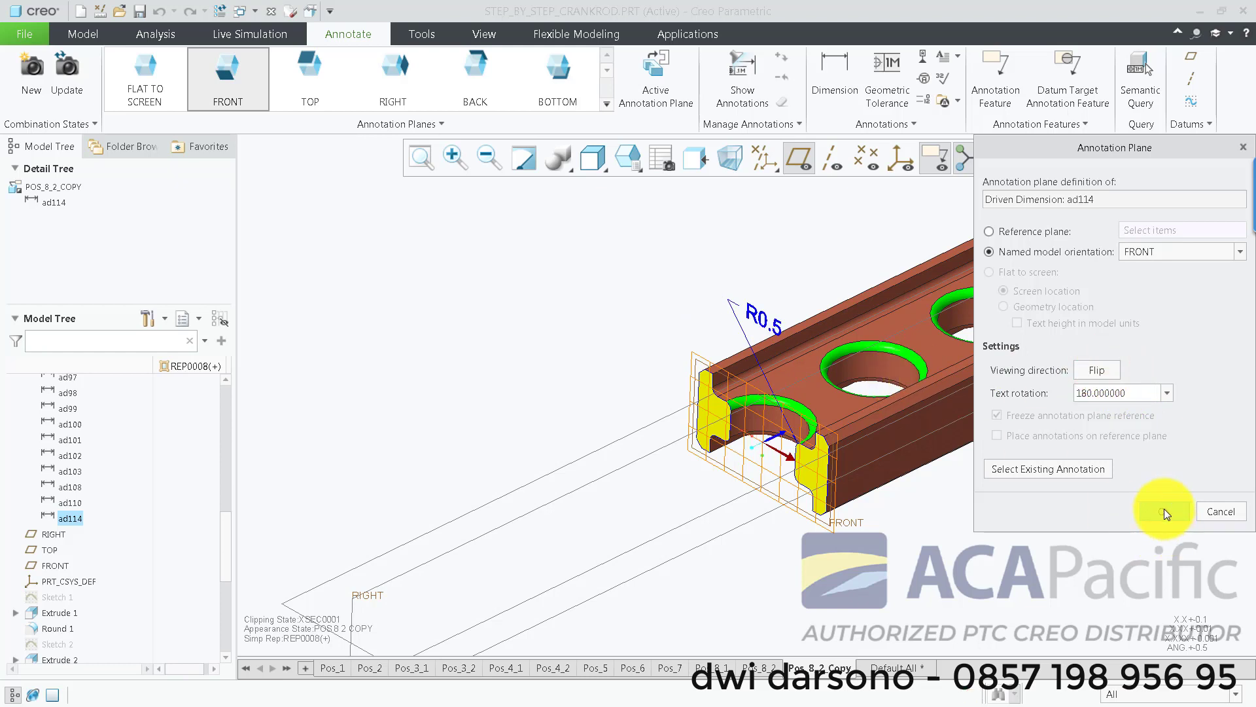
left_click(1164, 510)
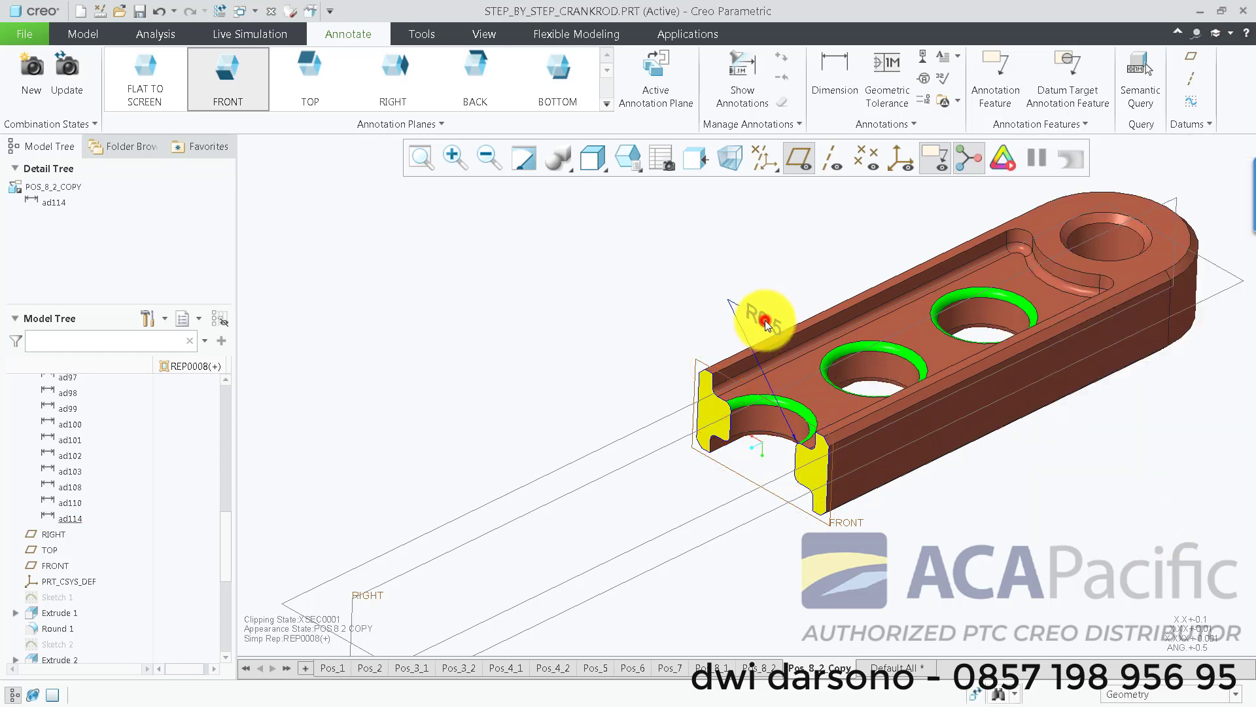
left_click(765, 319)
left_click_drag(764, 318, 694, 299)
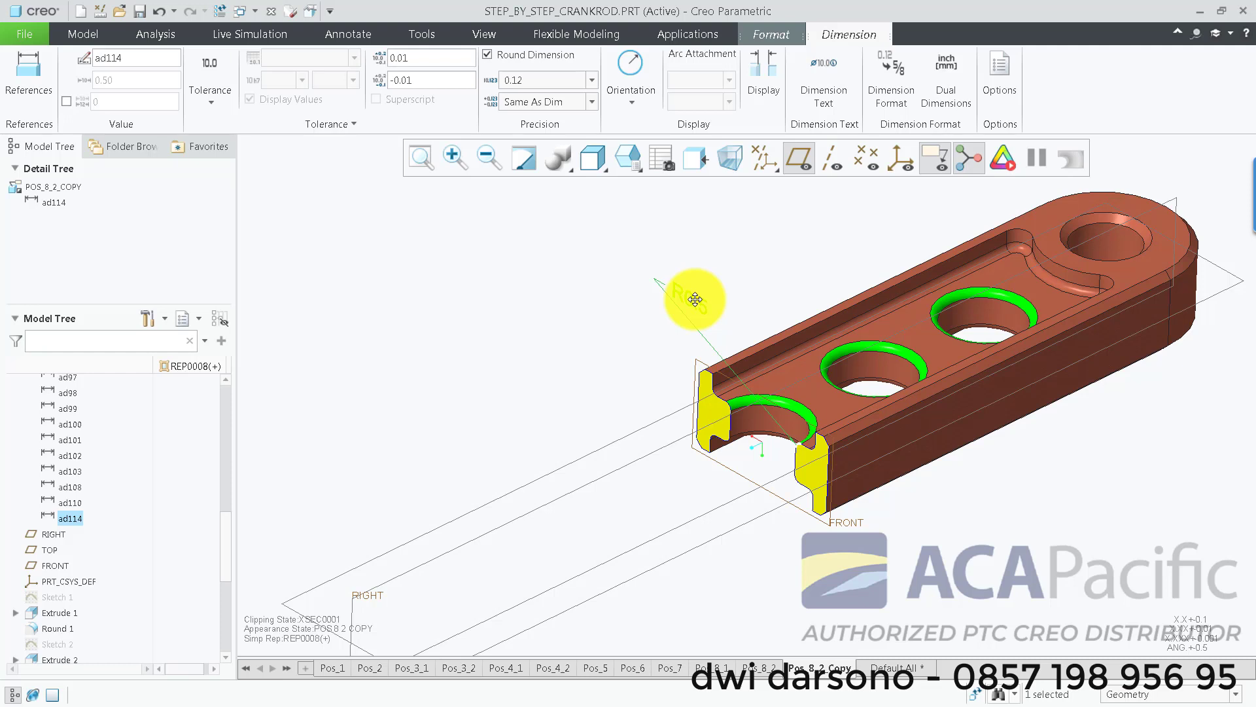
right_click(695, 299)
left_click(752, 361)
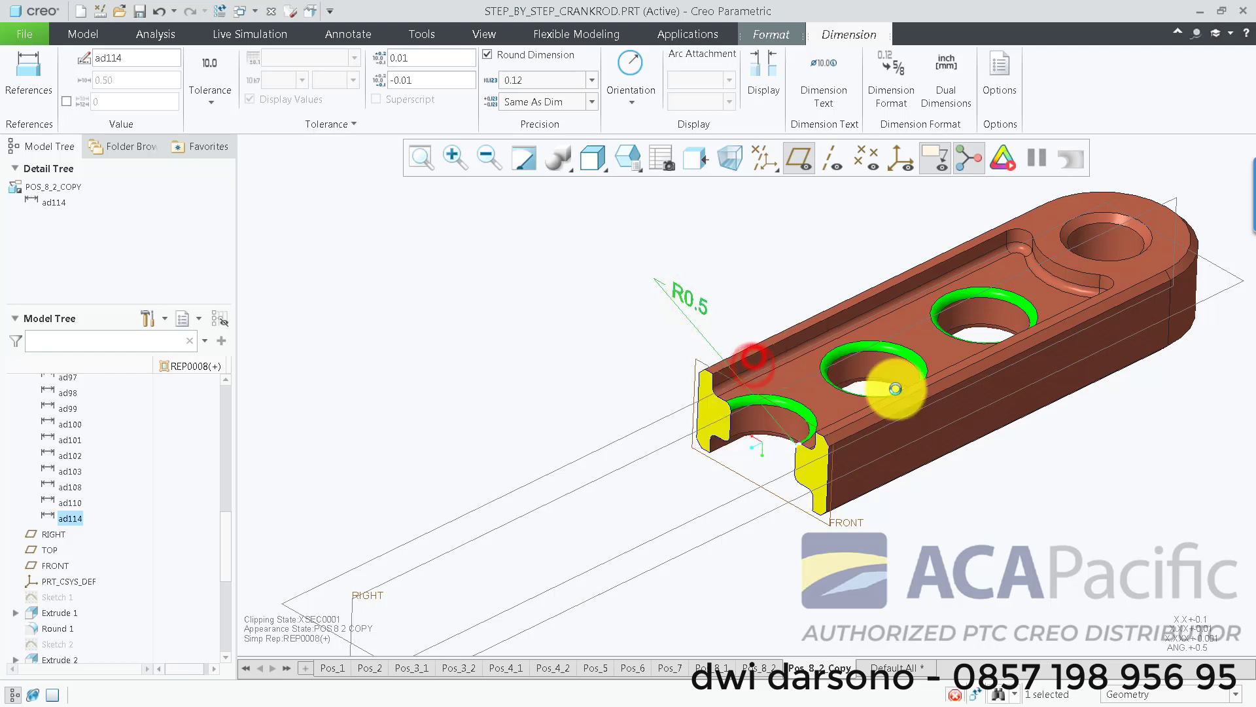
left_click(1102, 371)
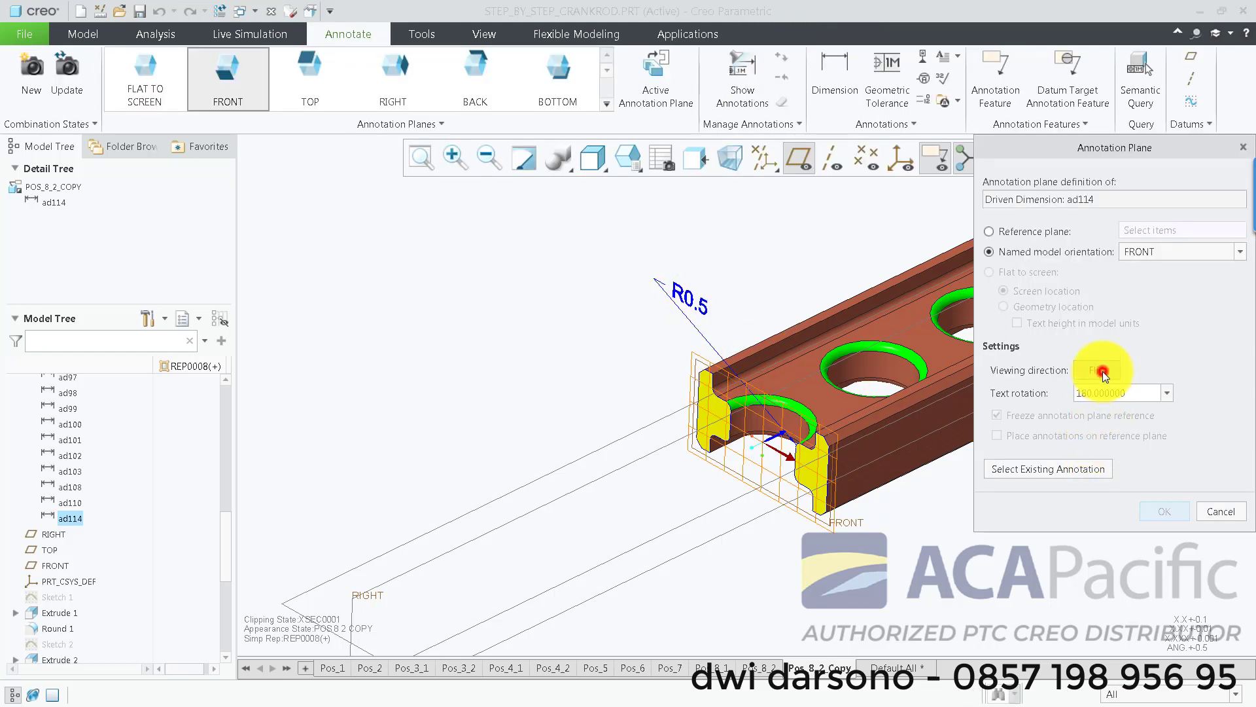
left_click(1139, 390)
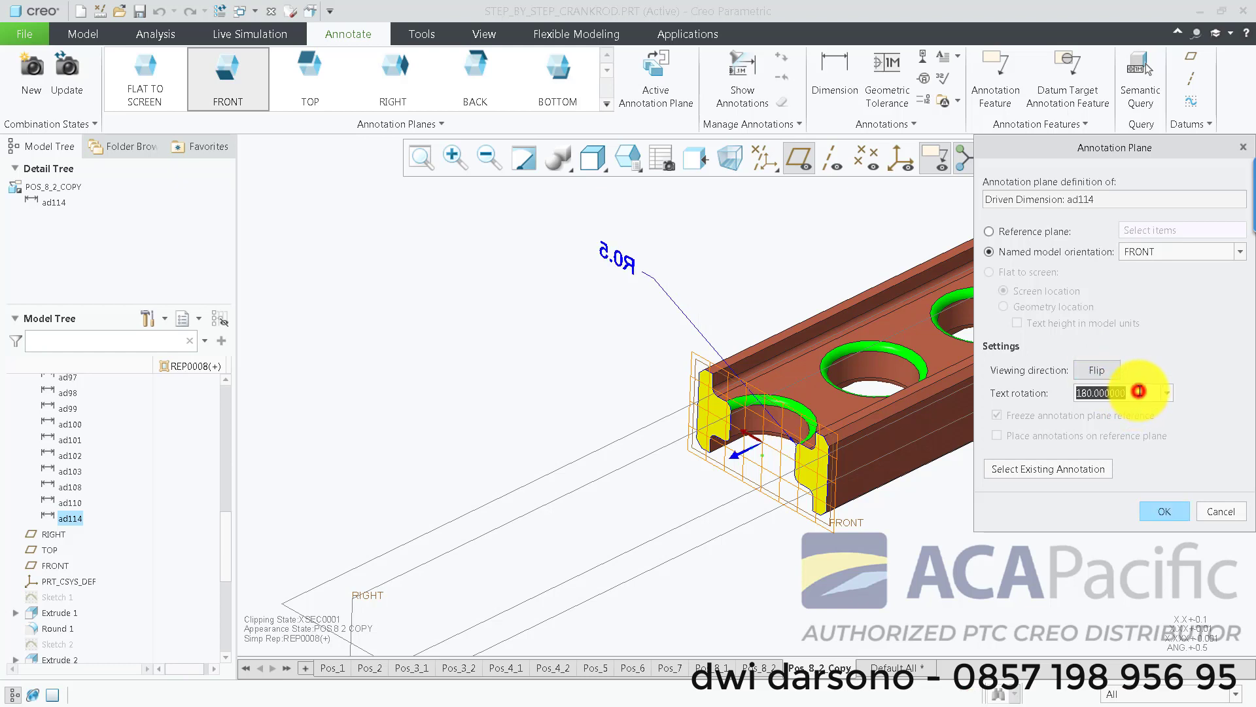
type("0")
key("Return")
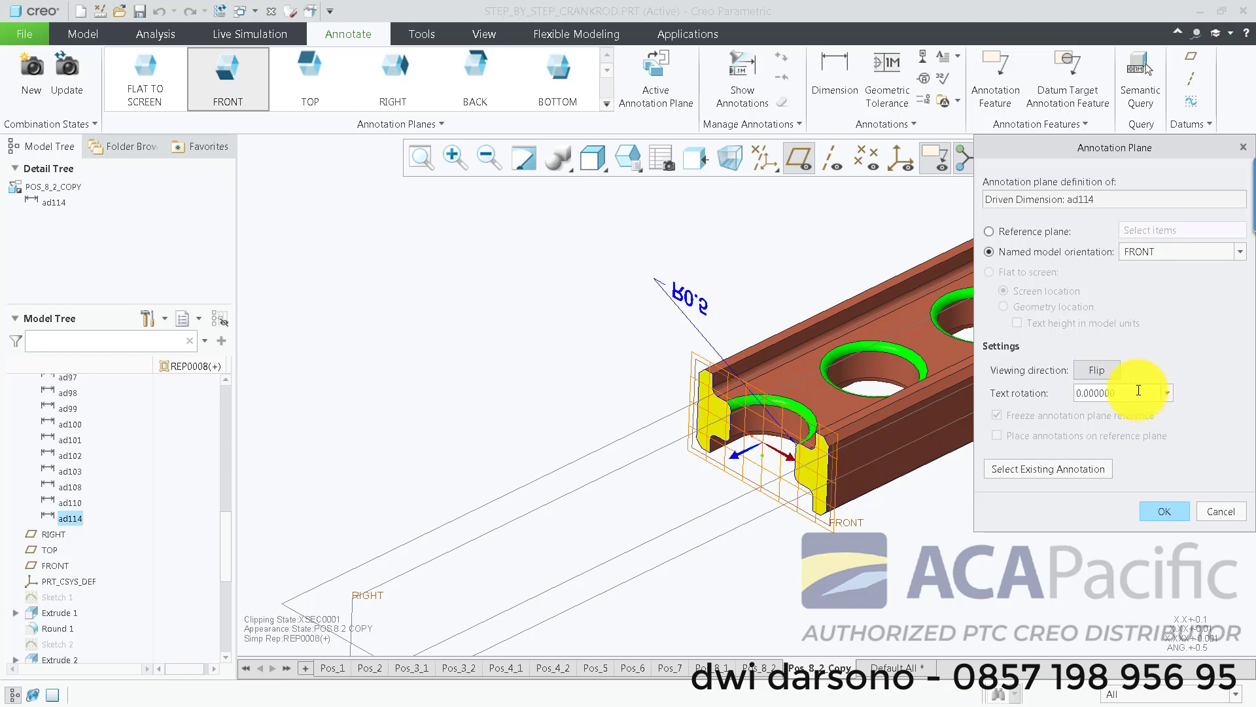
left_click(1115, 371)
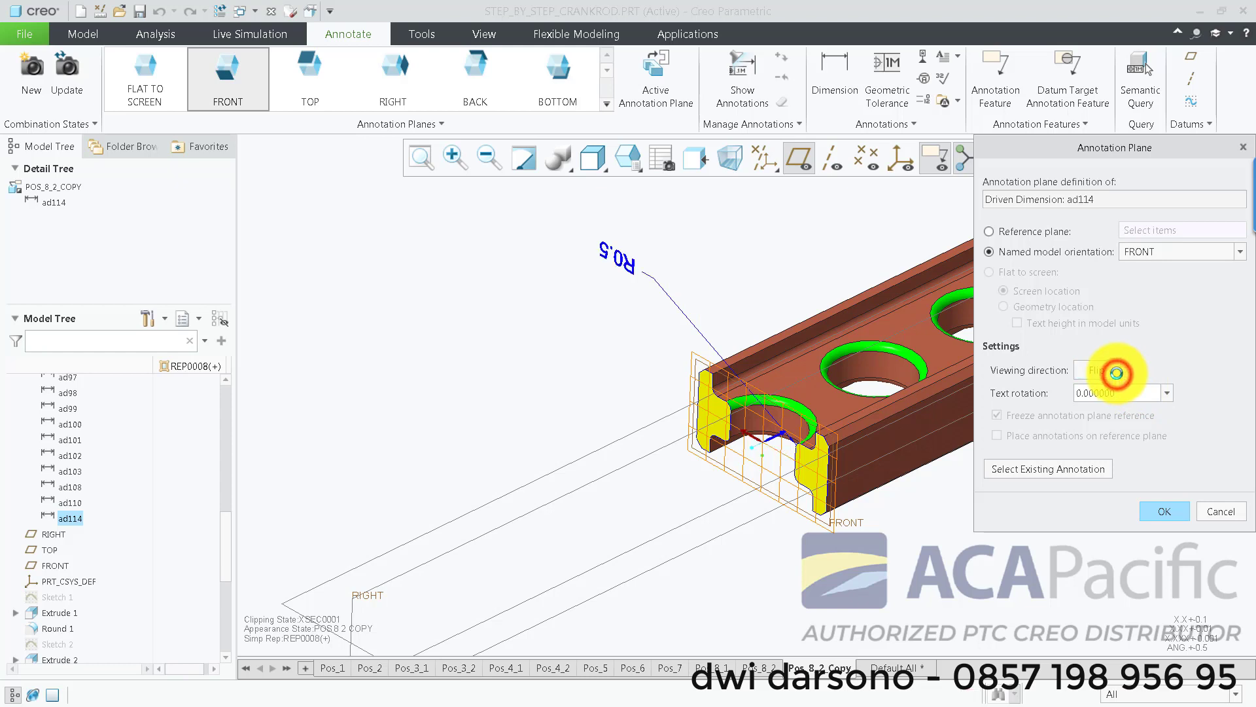
left_click(1133, 396)
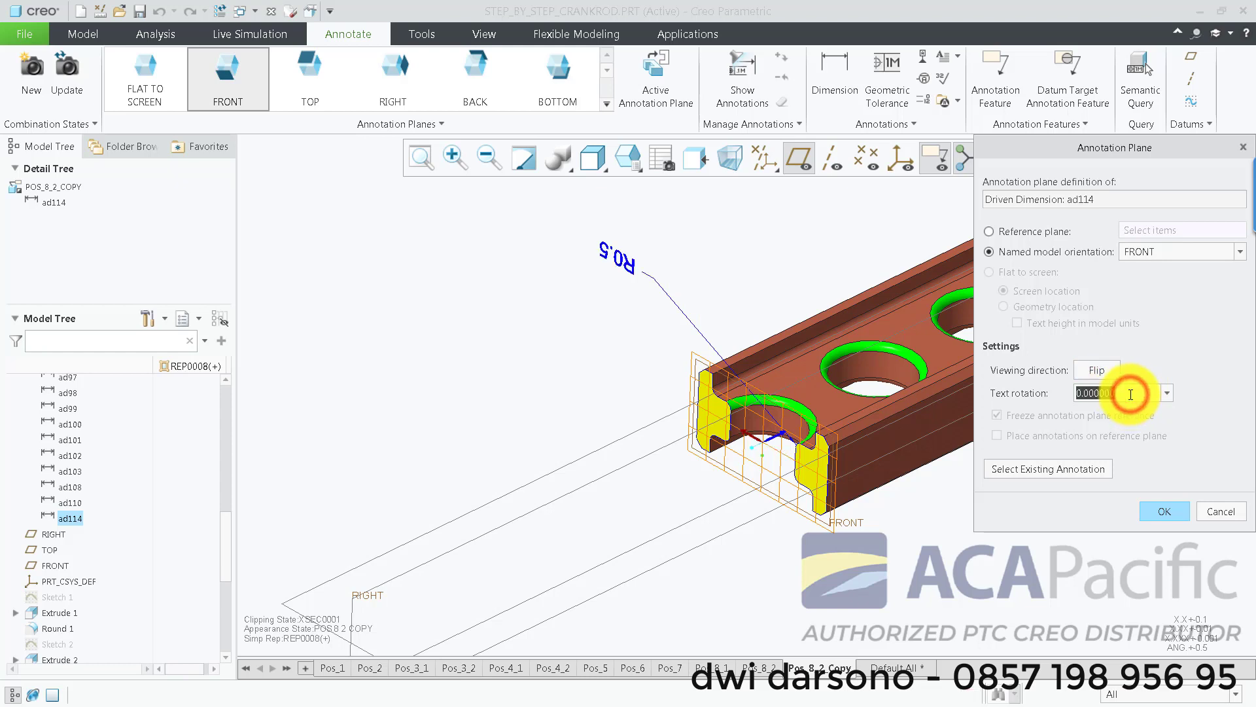
type("180")
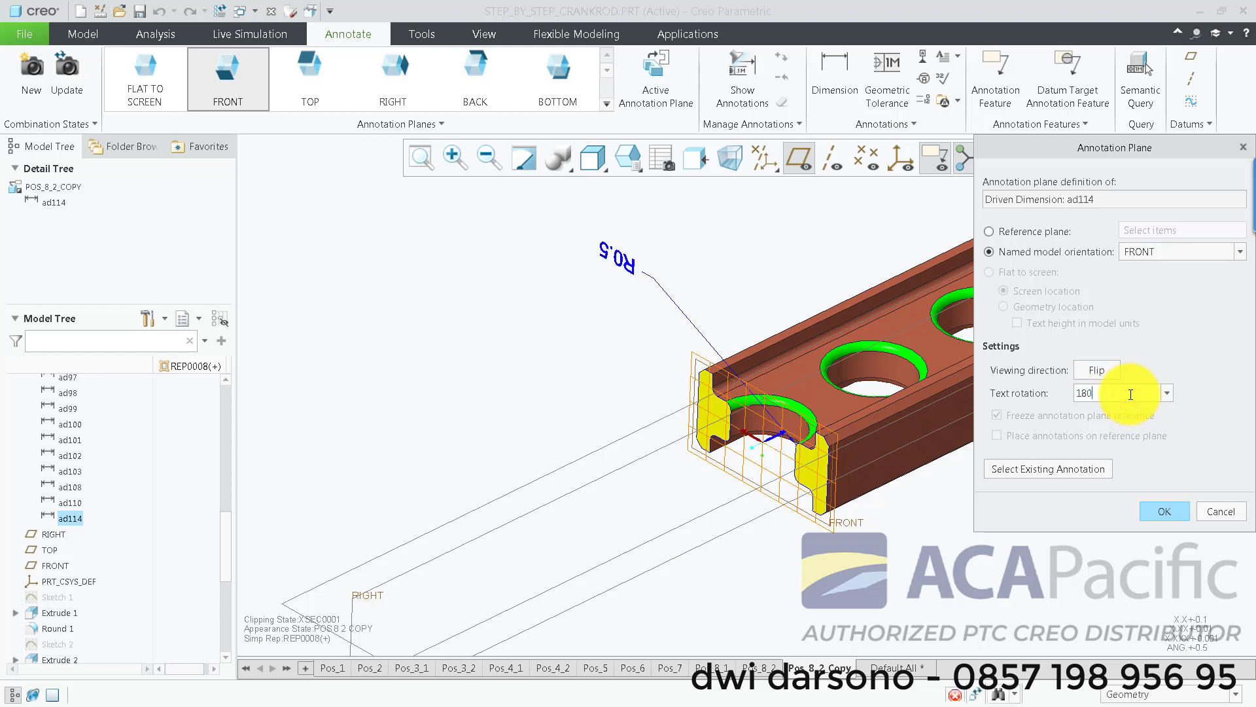
key("Return")
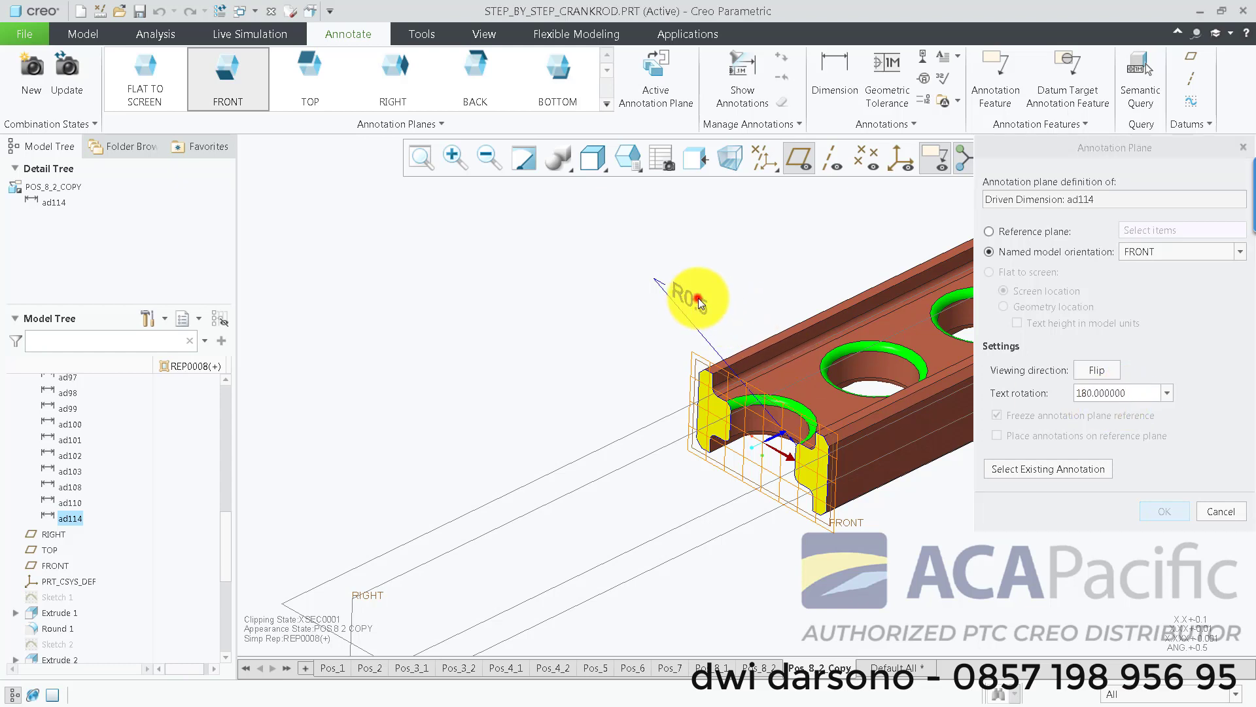
left_click(1214, 512)
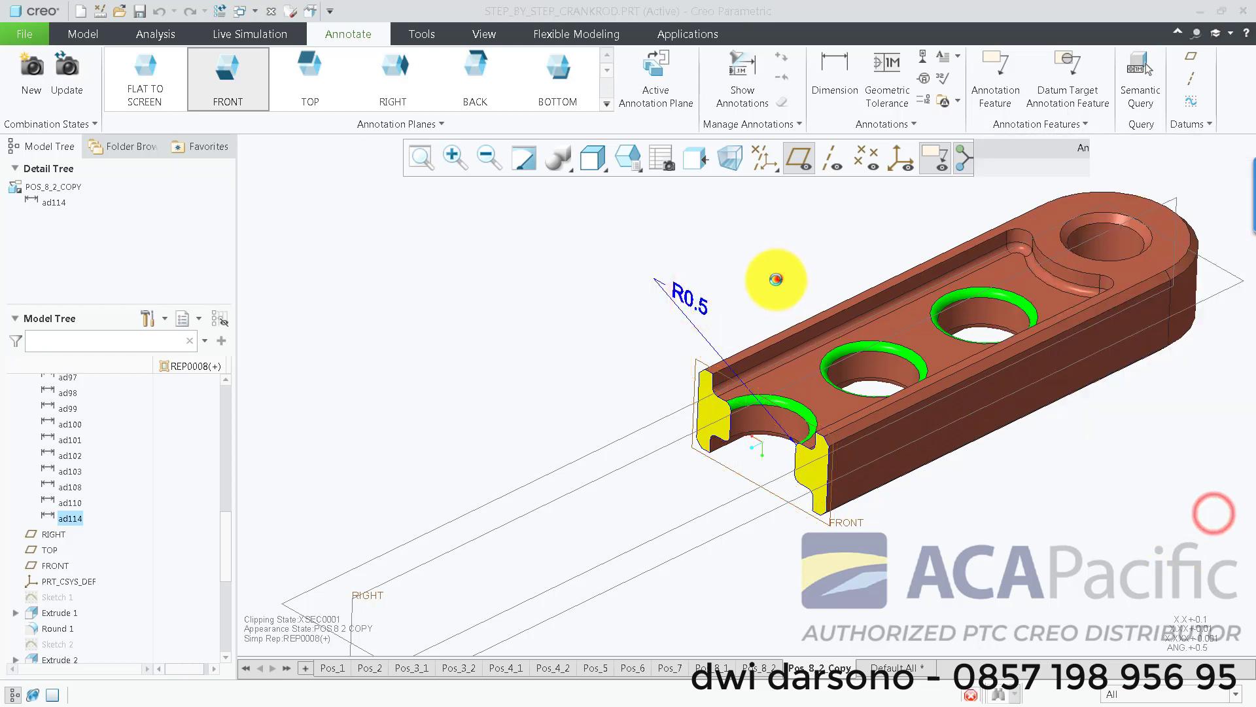
Reposition the rim radius dimension in the empty space above the cut end of the crank rod.
left_click(776, 278)
left_click(695, 305)
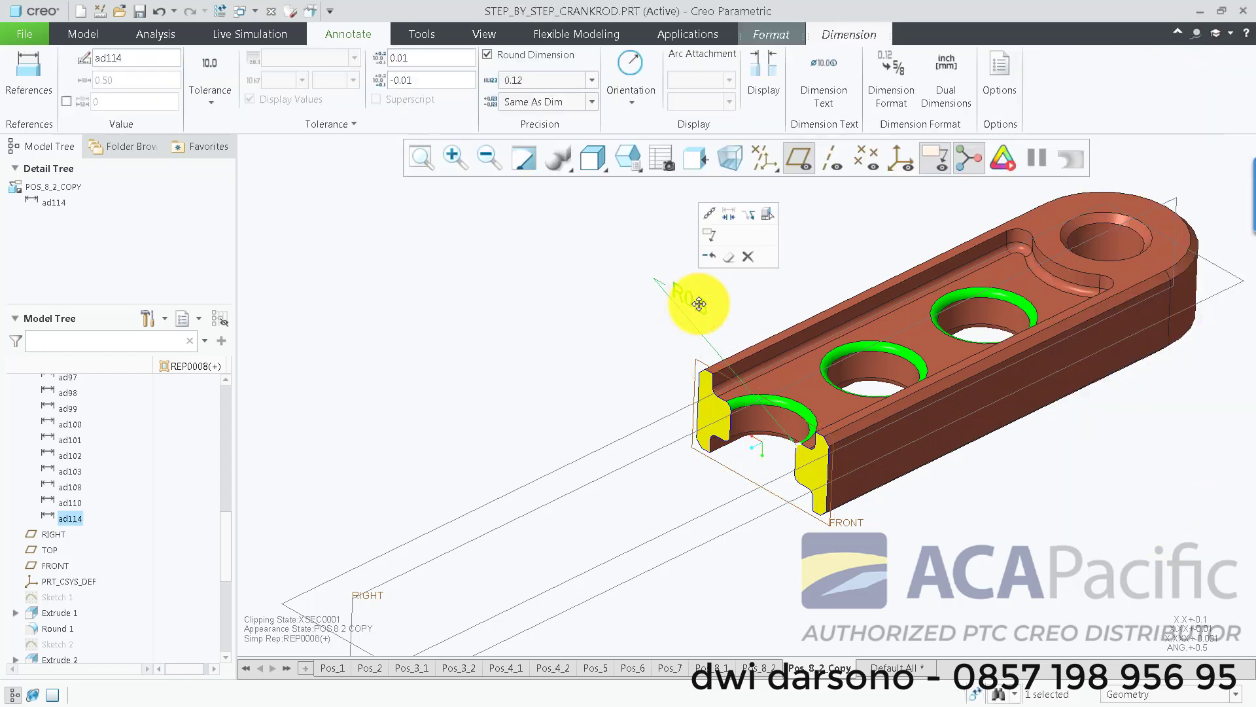
left_click_drag(699, 303, 903, 320)
left_click_drag(788, 306, 726, 269)
scroll(738, 241, "down", 2)
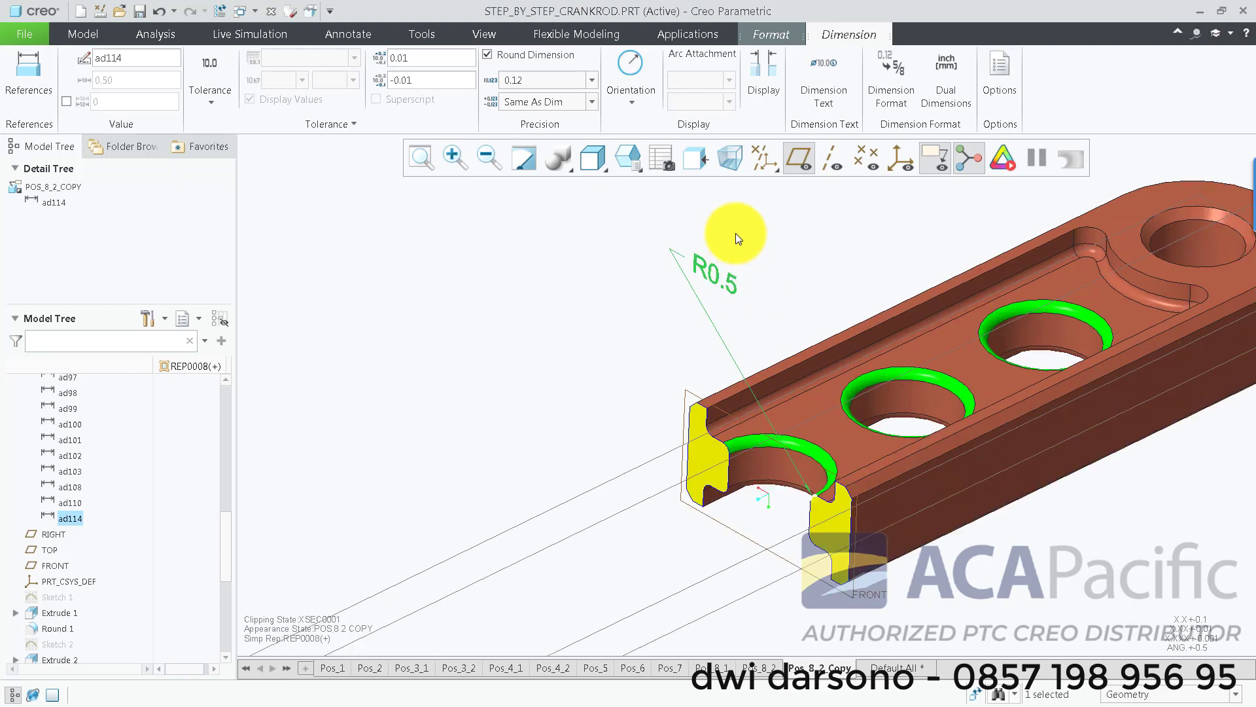
left_click(617, 316)
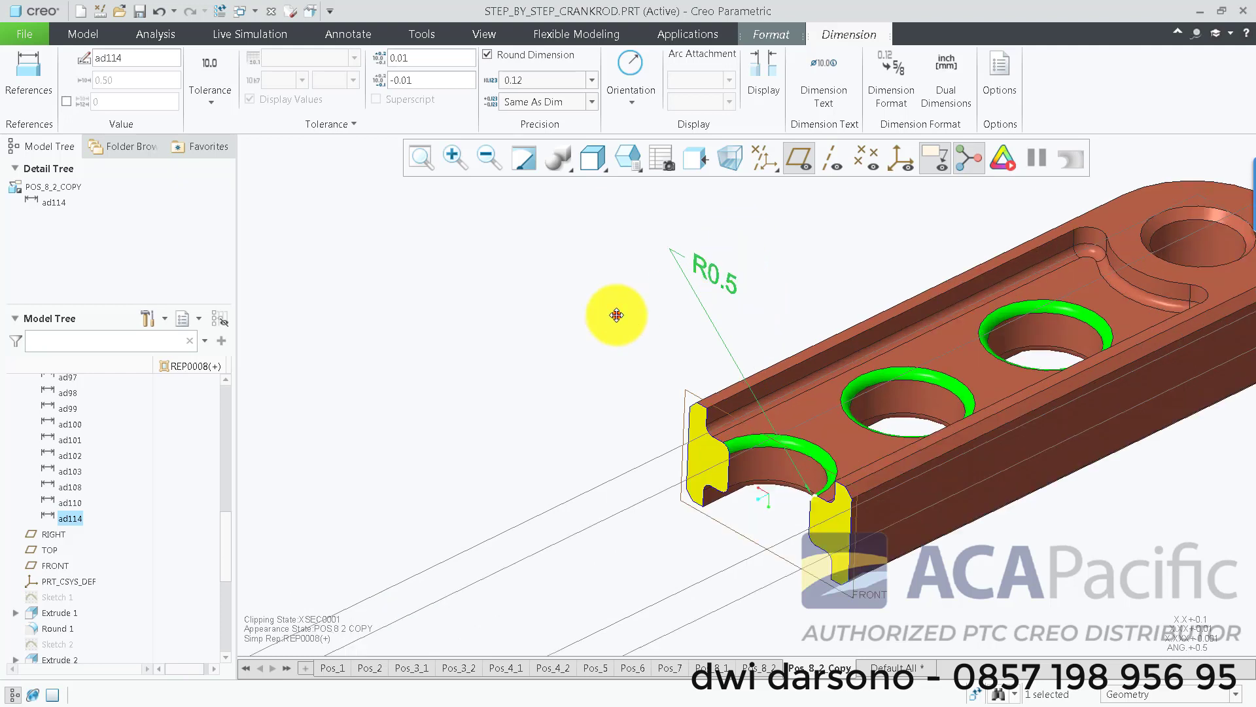
left_click(725, 277)
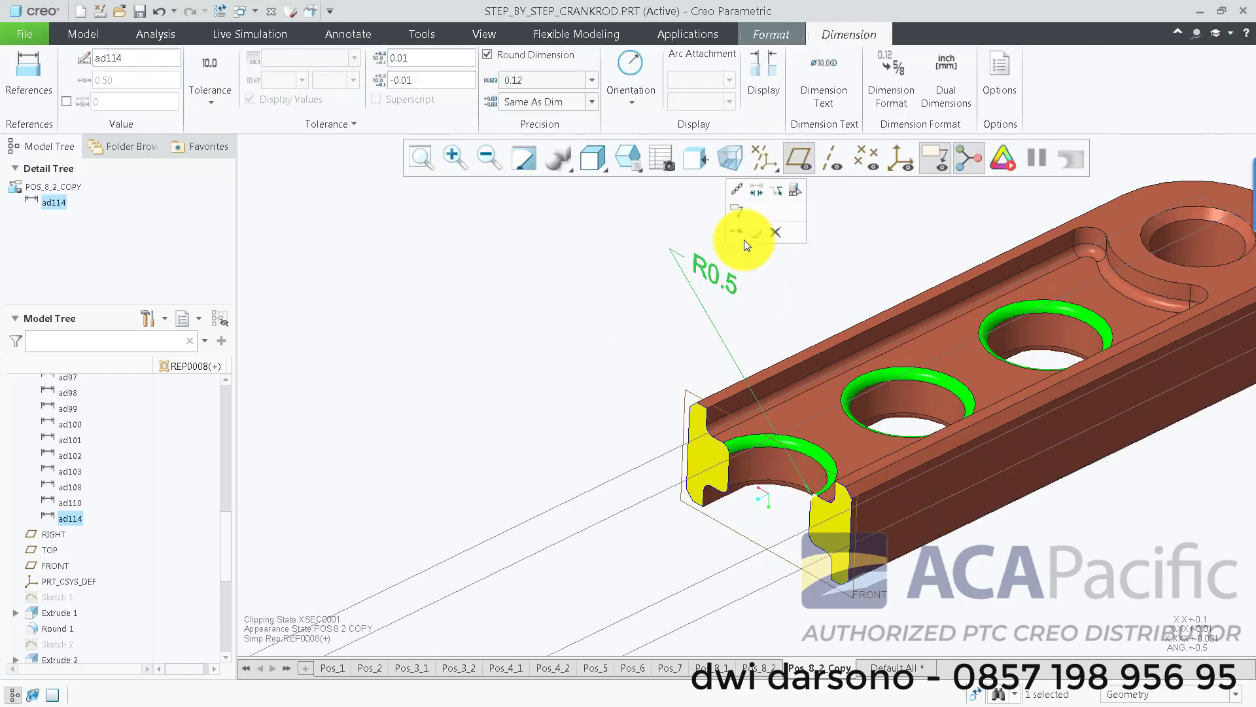
Flip the rim radius dimension's text to the other side of its leader and deselect the dimension.
left_click(776, 191)
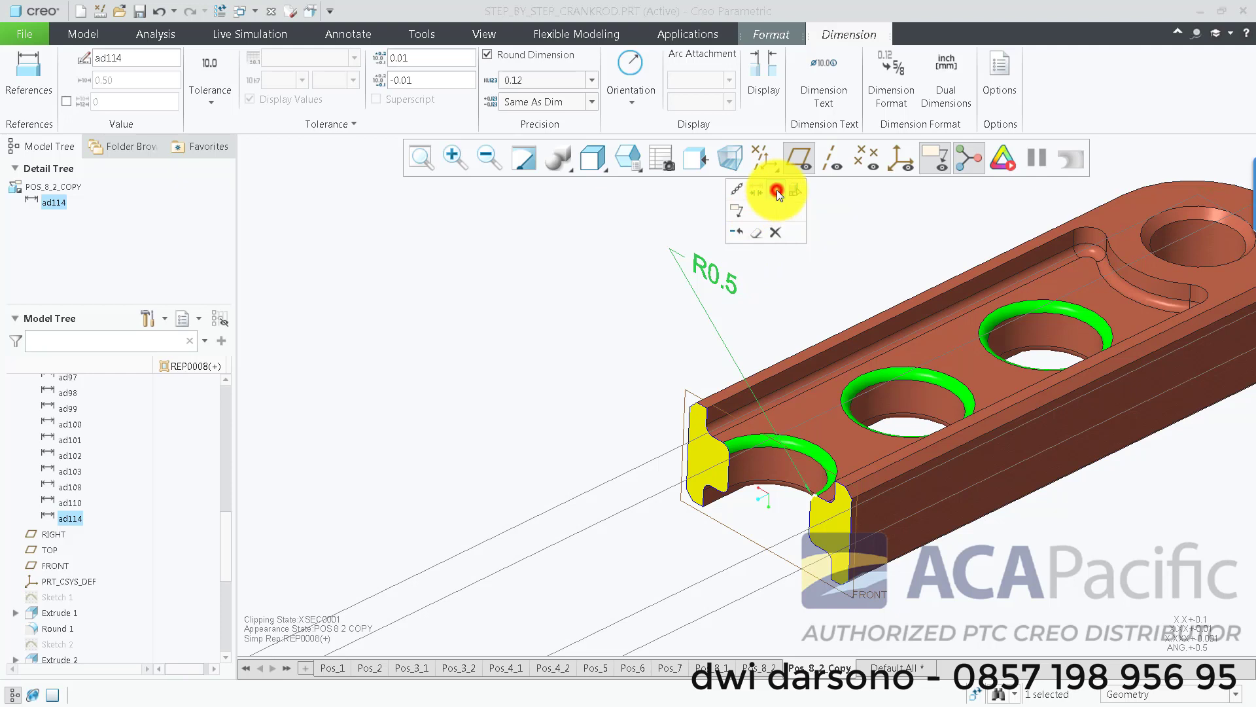
left_click(717, 244)
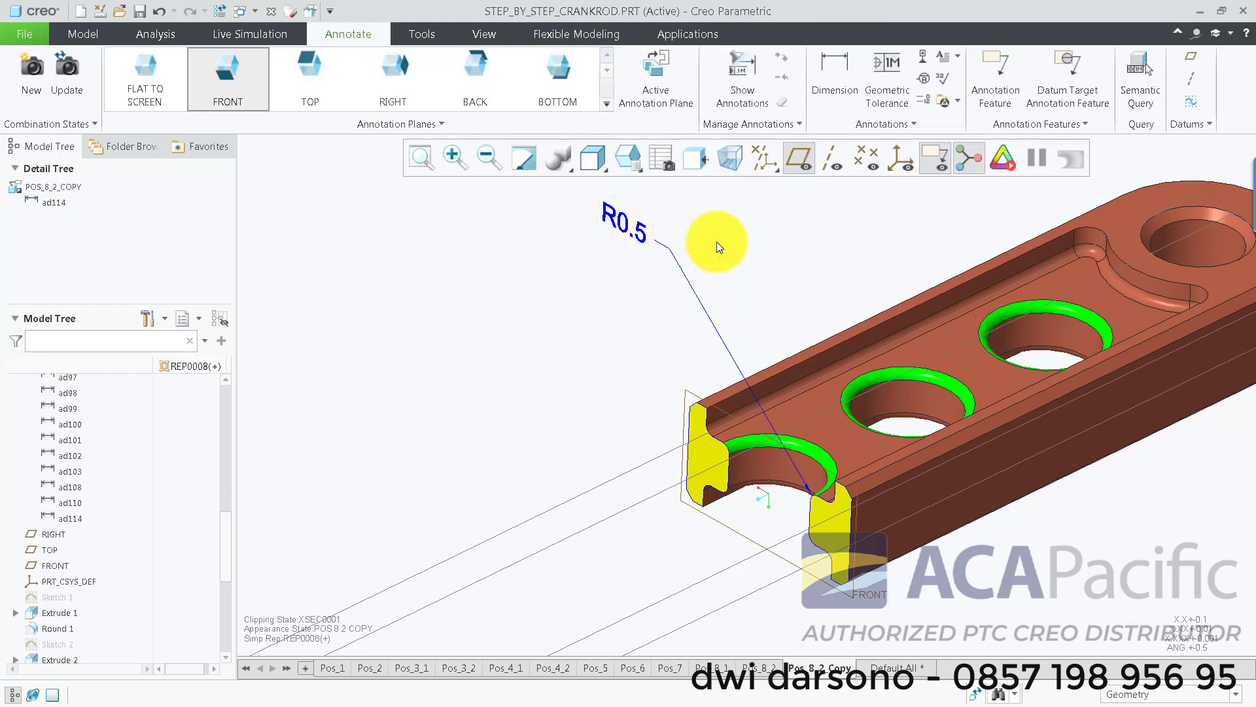
scroll(717, 297, "down", 2)
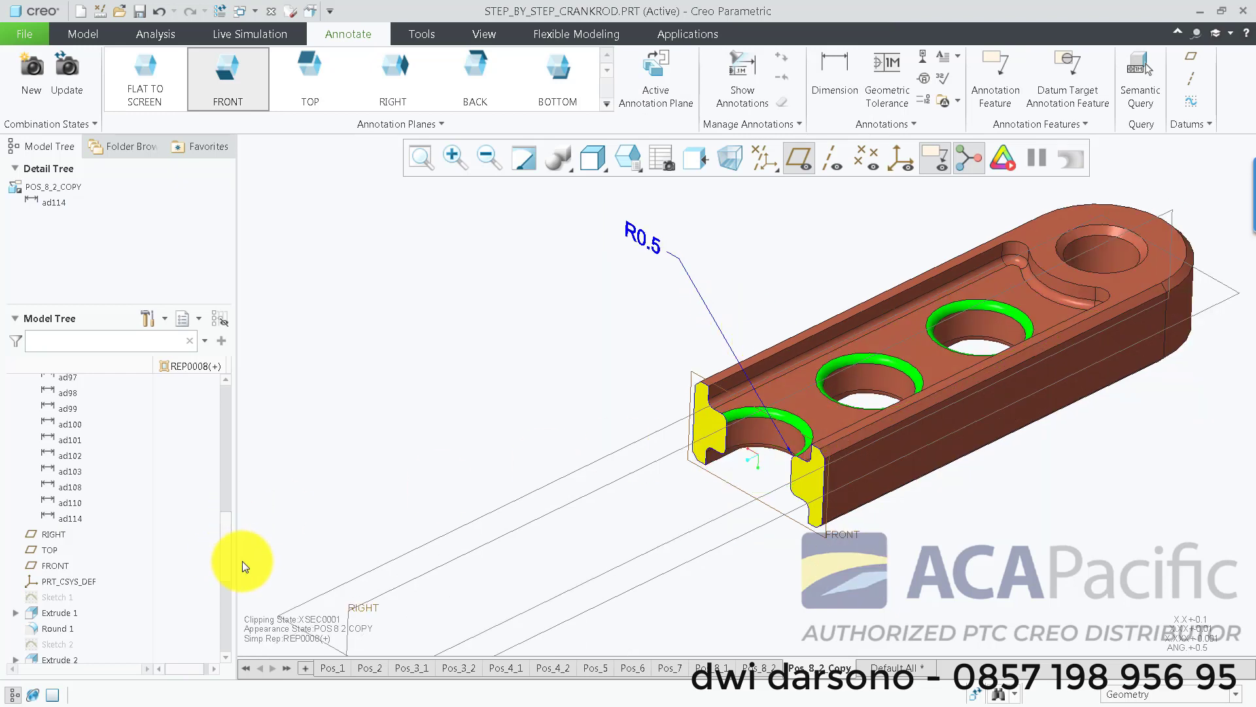
Deactivate the planar section XSEC0001 to display the whole crank rod.
left_click_drag(229, 532, 206, 623)
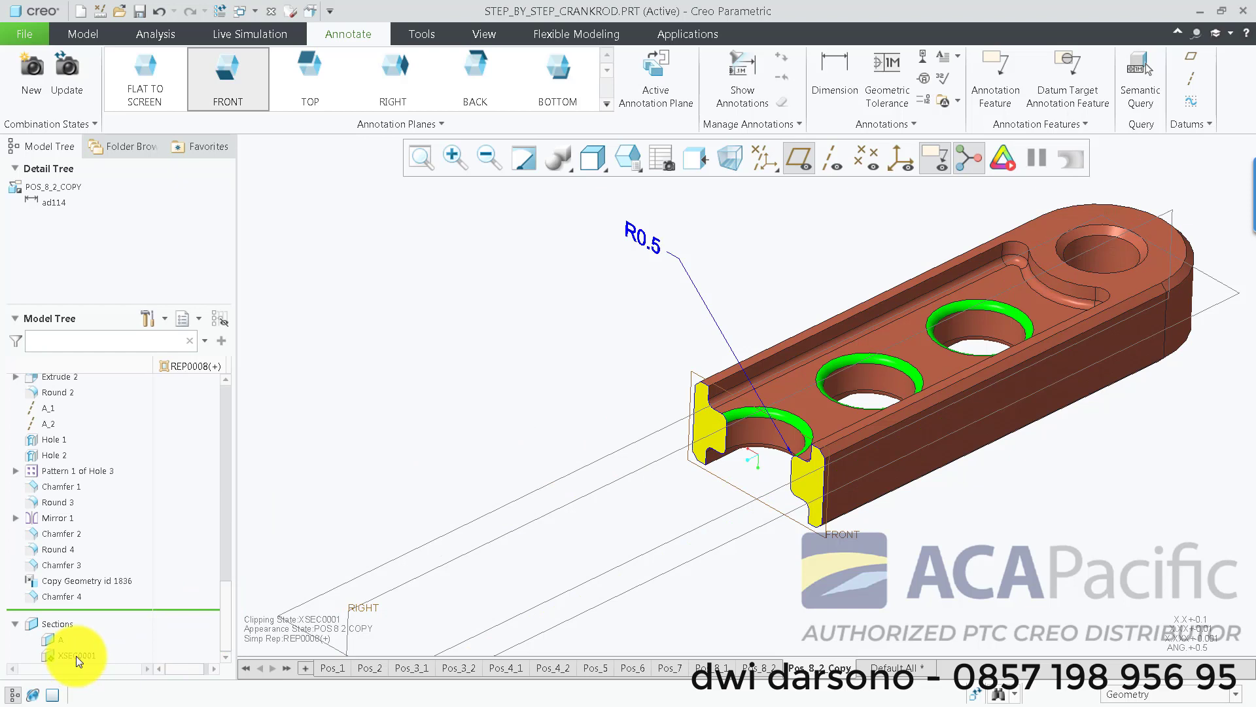
left_click(661, 166)
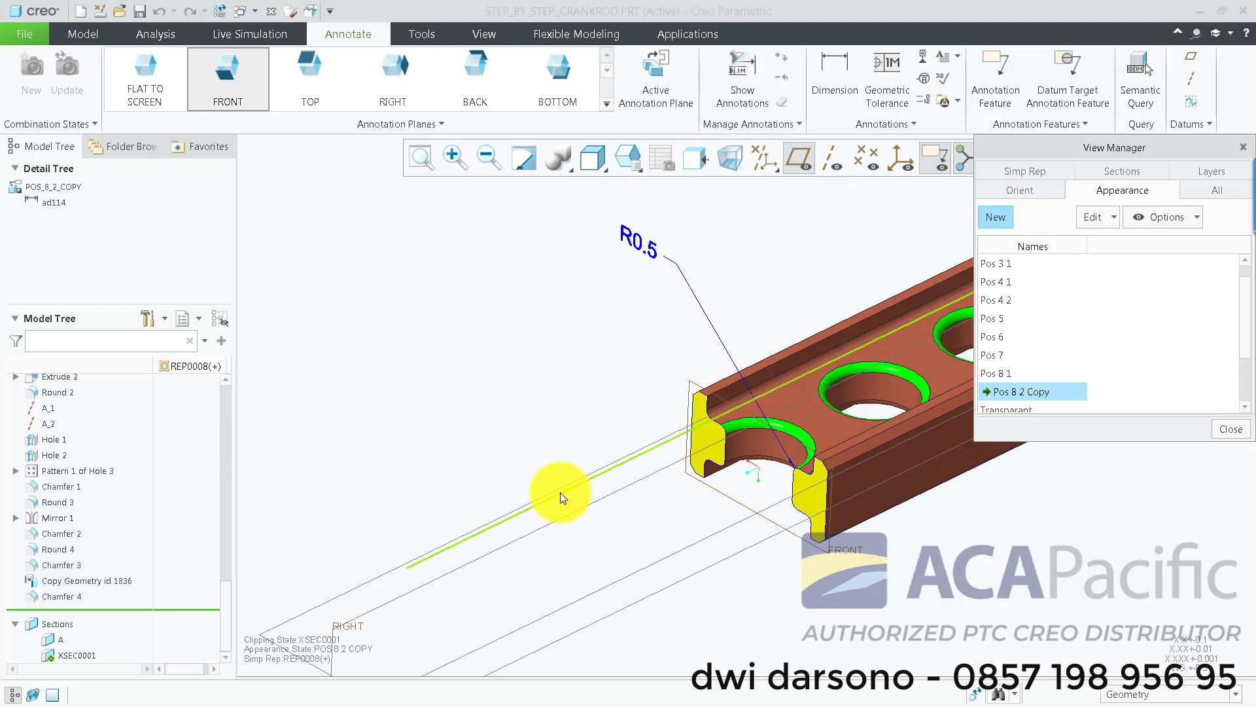
left_click(53, 654)
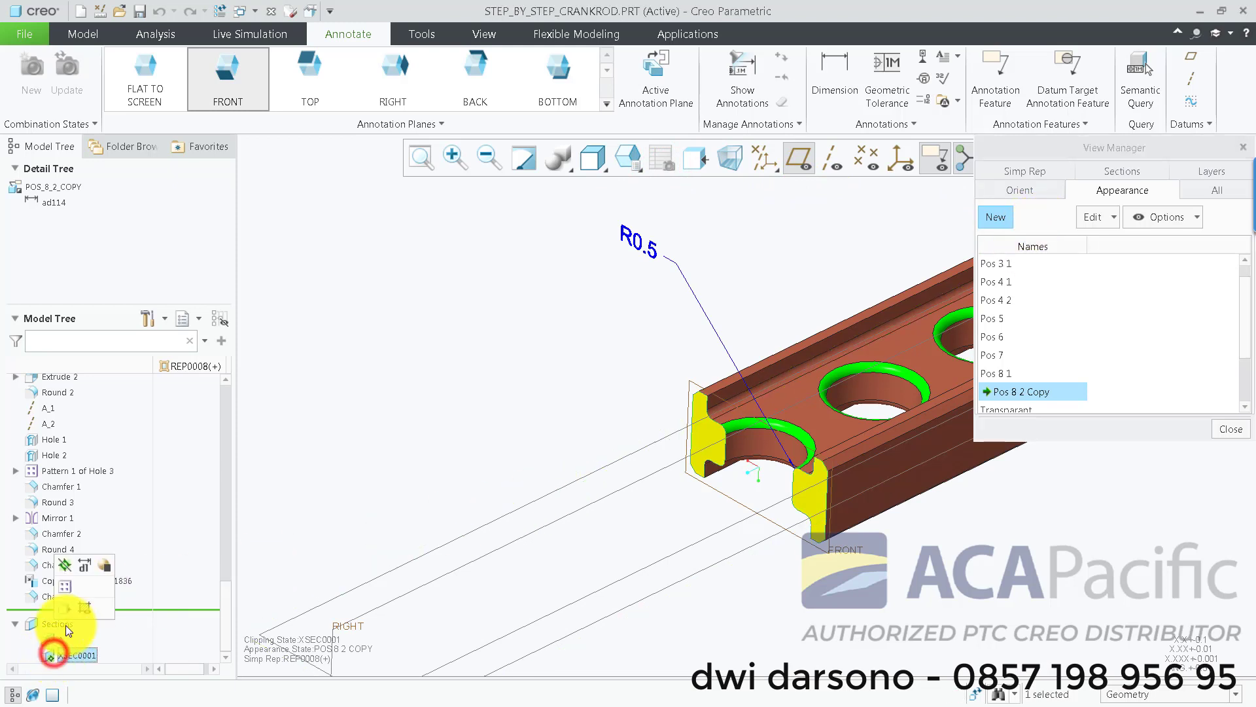
left_click(67, 567)
left_click(342, 347)
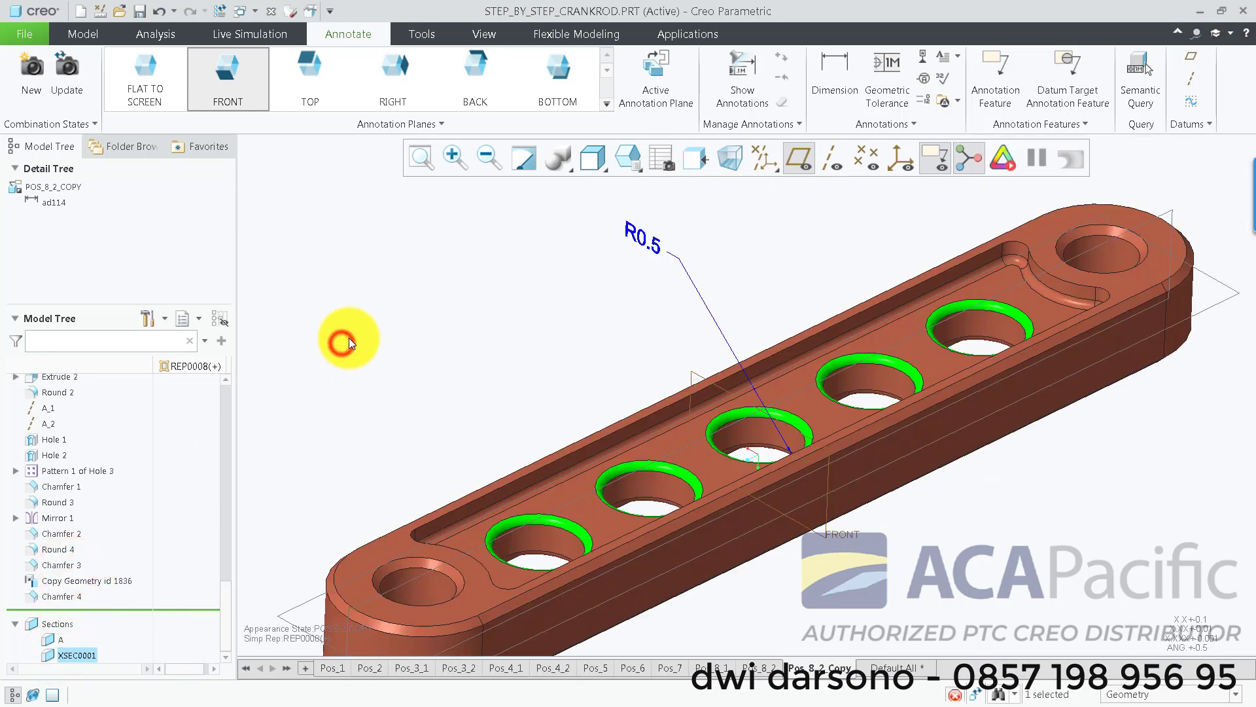
Rename the section XSEC0001 to B.
left_click(492, 33)
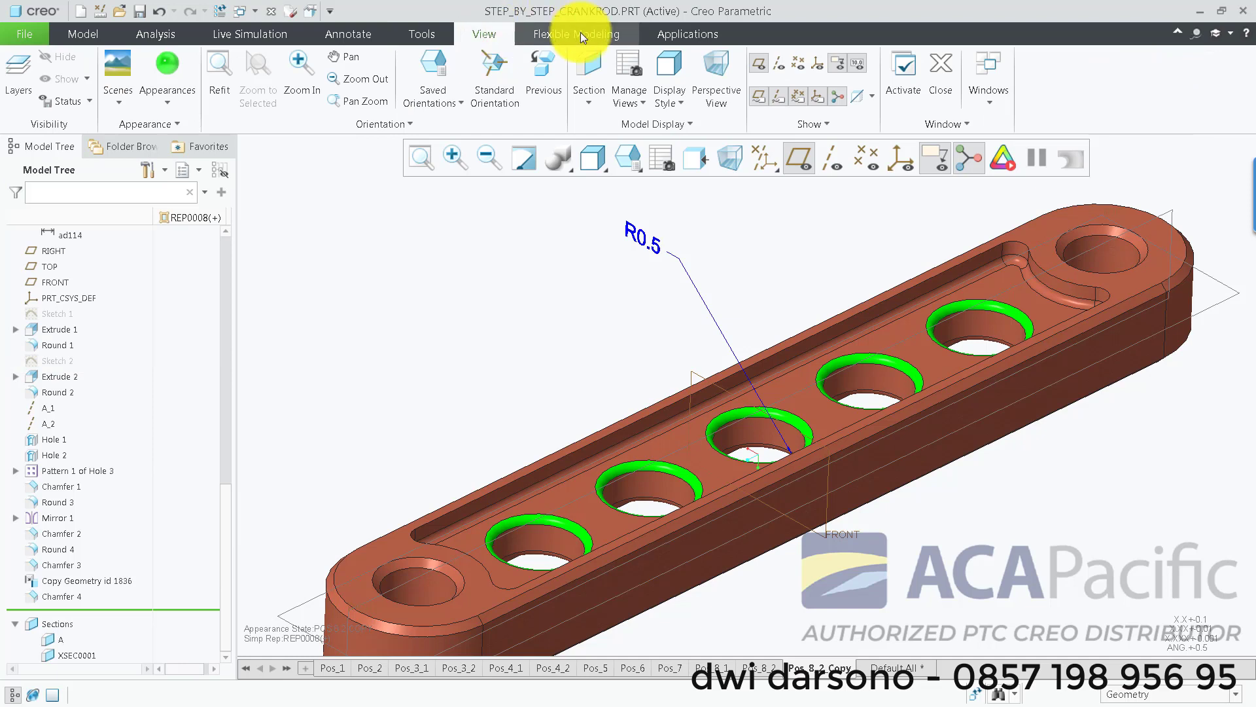
left_click(87, 657)
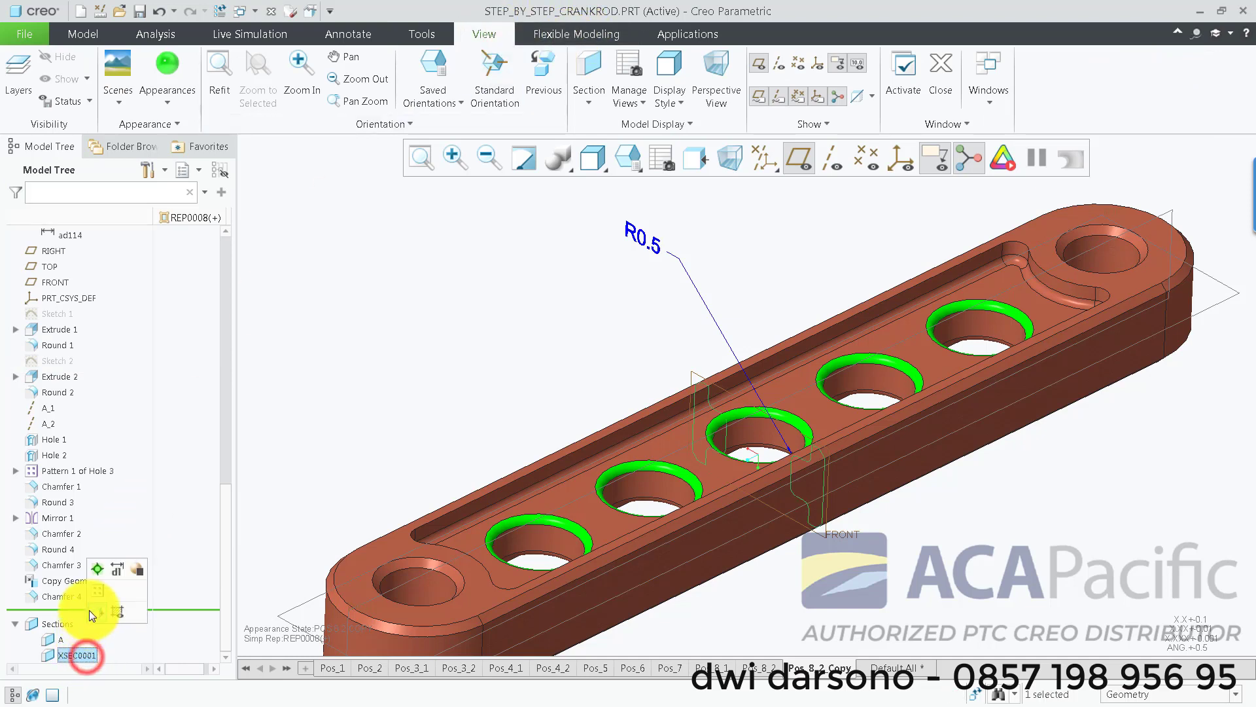
left_click(78, 650)
left_click(78, 649)
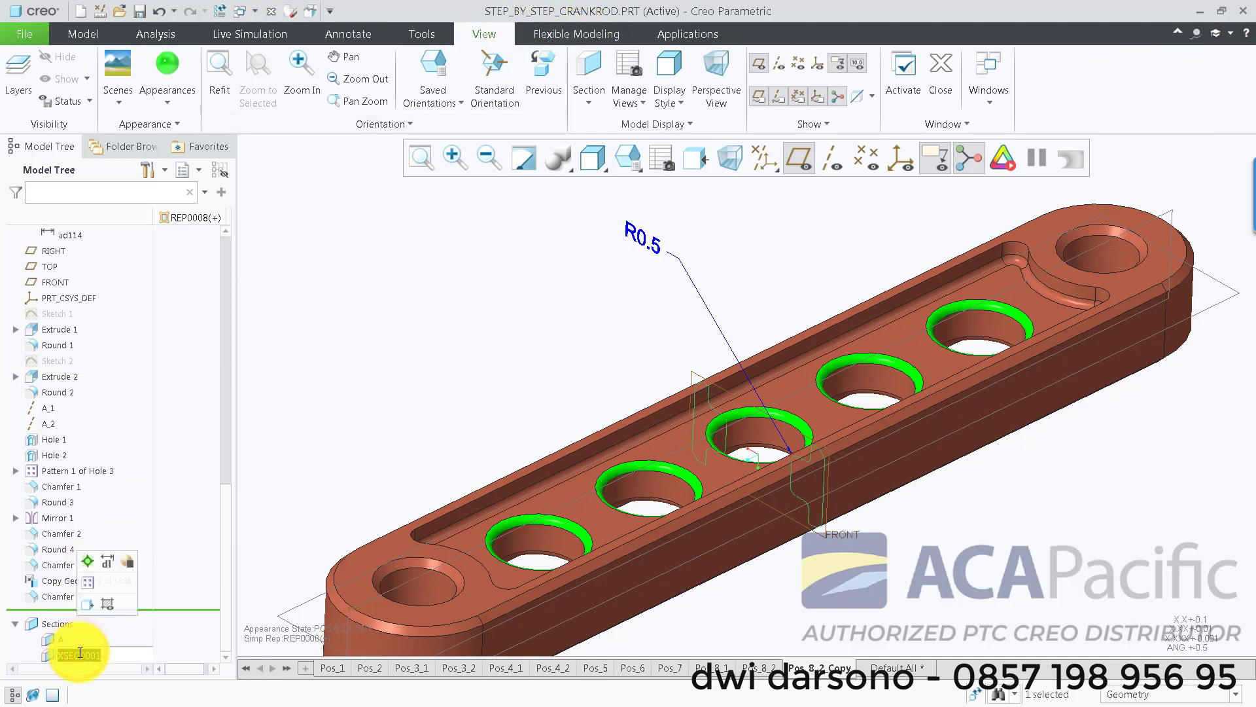
type("B")
key("Return")
Activate section B to check its cut, and deactivate it again.
left_click(89, 561)
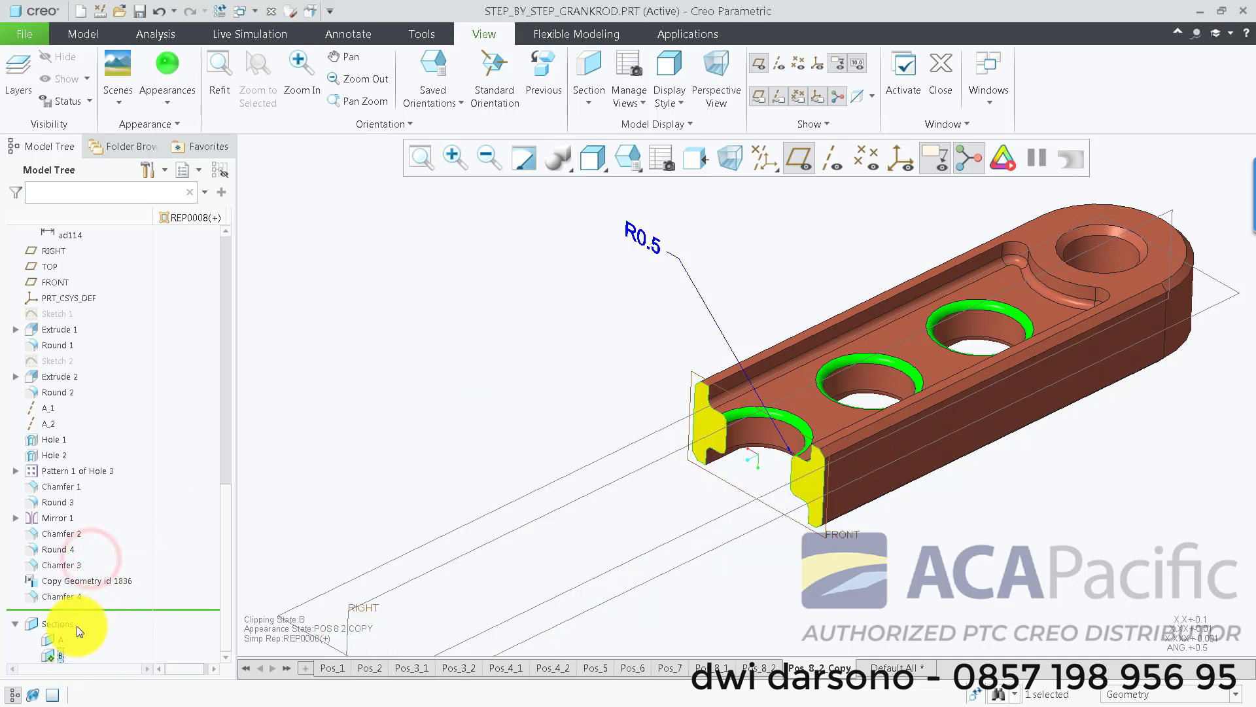
left_click(60, 654)
left_click(69, 561)
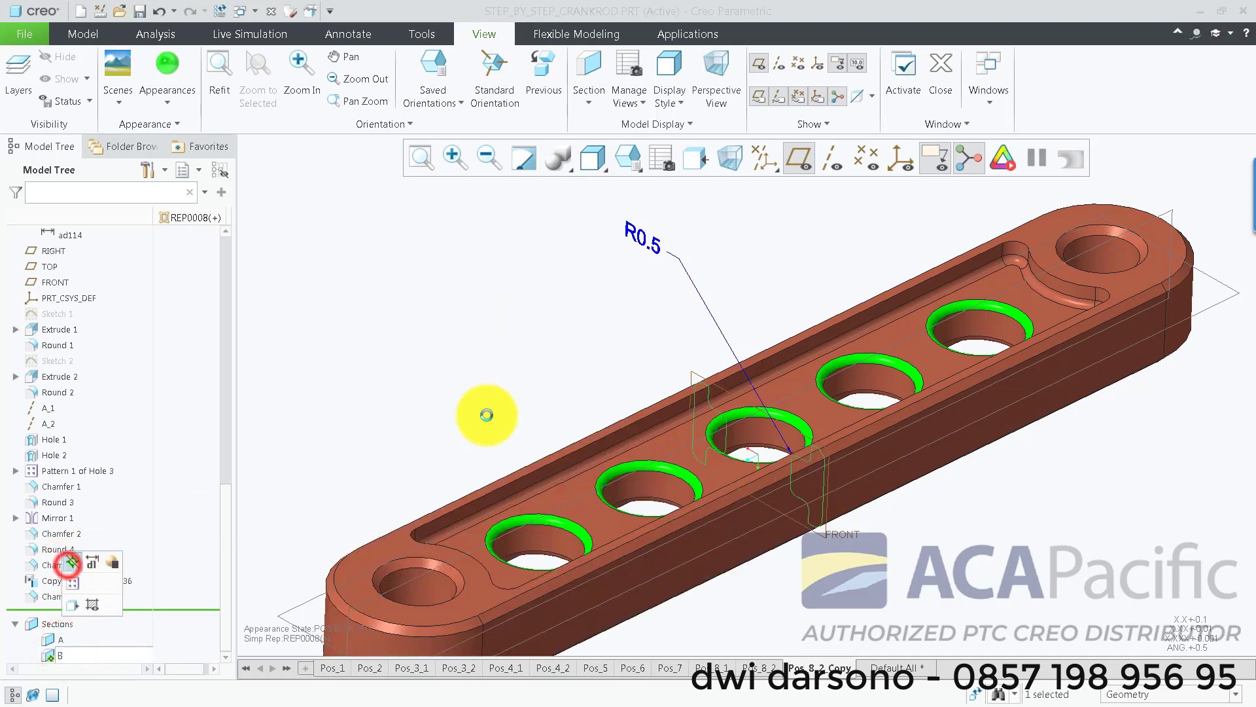
left_click(483, 395)
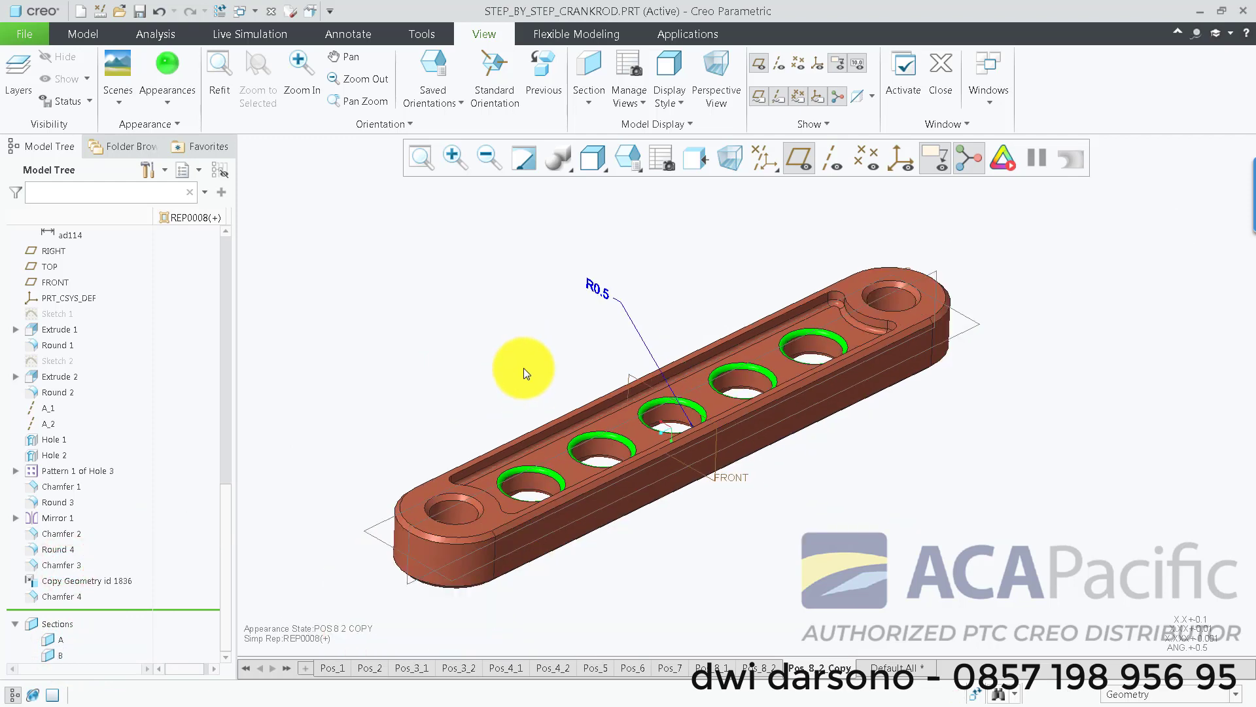
scroll(523, 368, "up", 2)
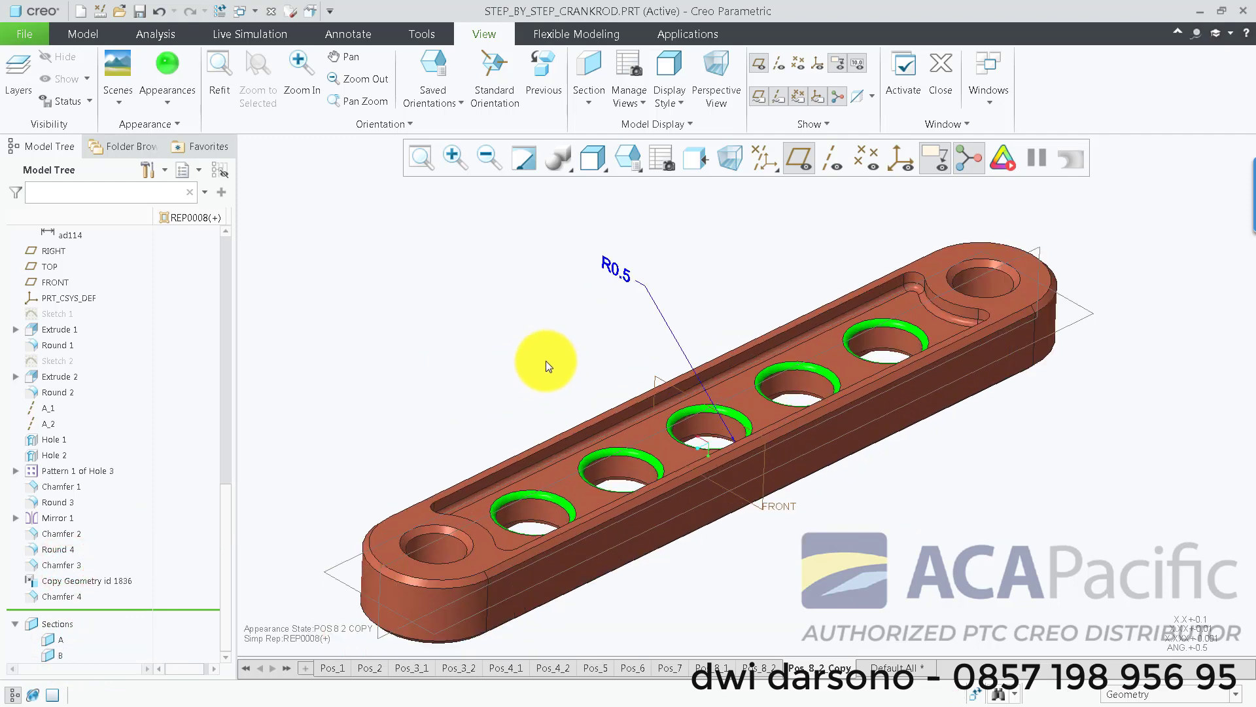
middle_click_drag(546, 360, 664, 351, "shift")
scroll(665, 354, "down", 2)
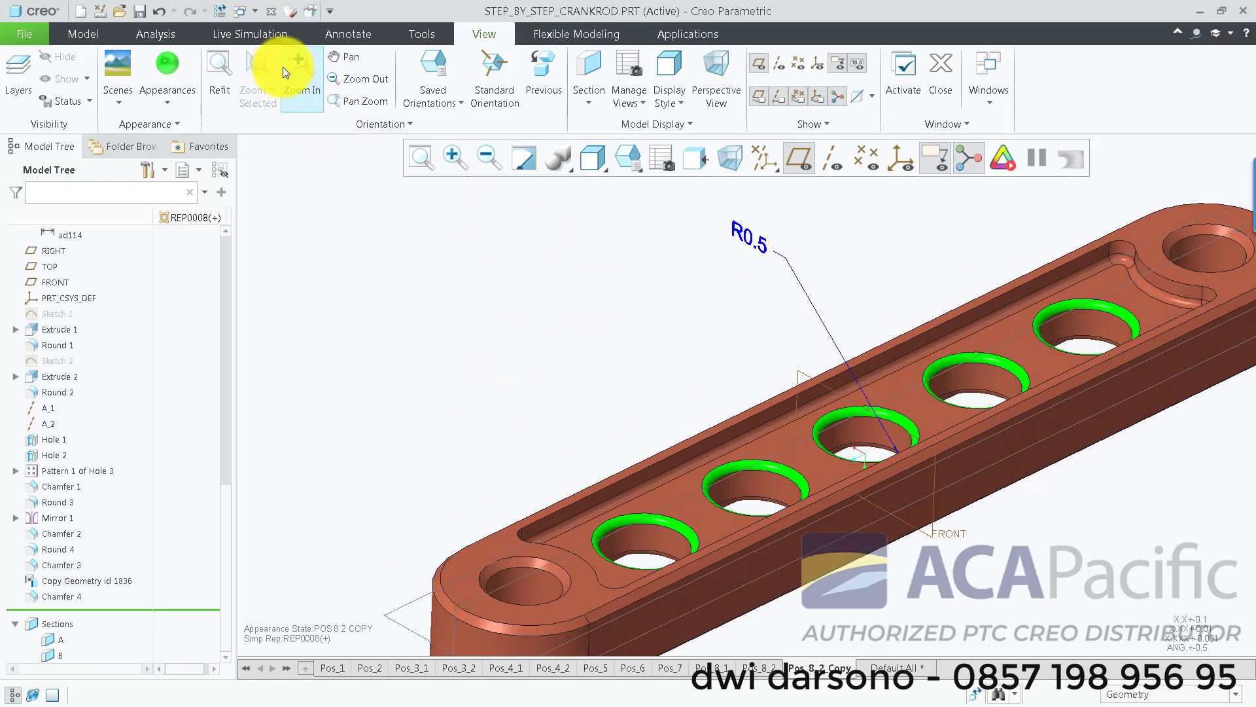
left_click(175, 37)
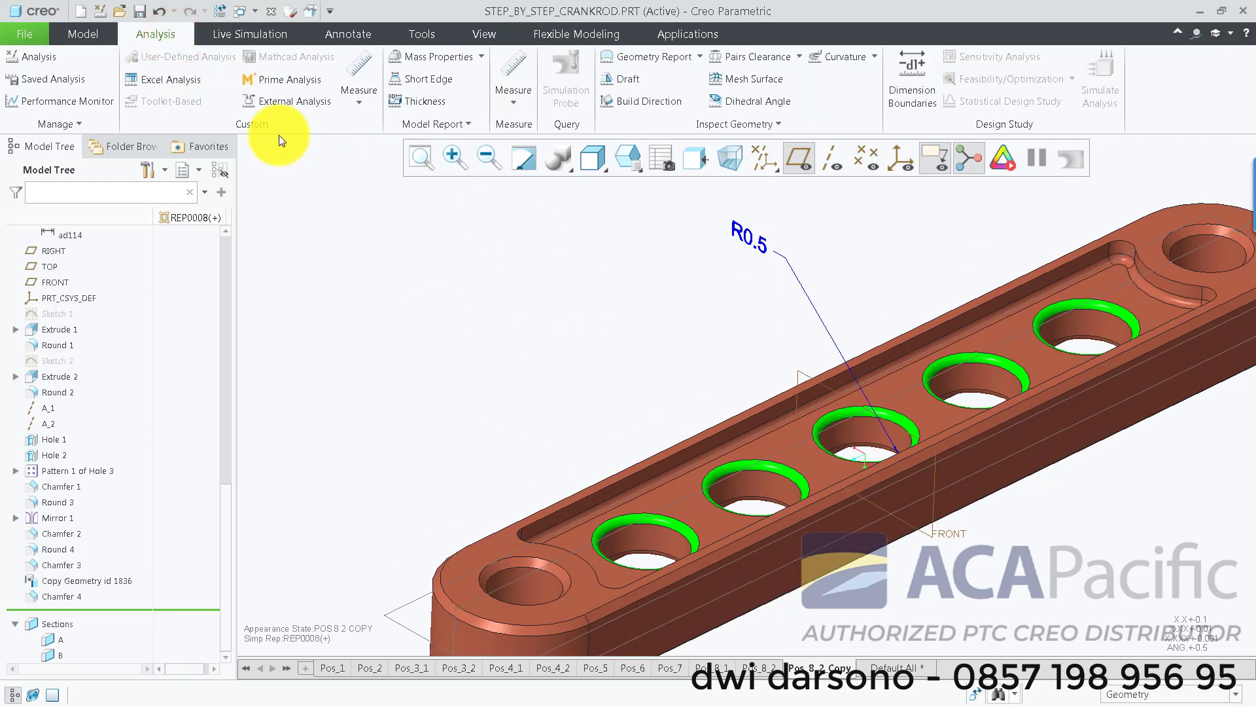
left_click(348, 34)
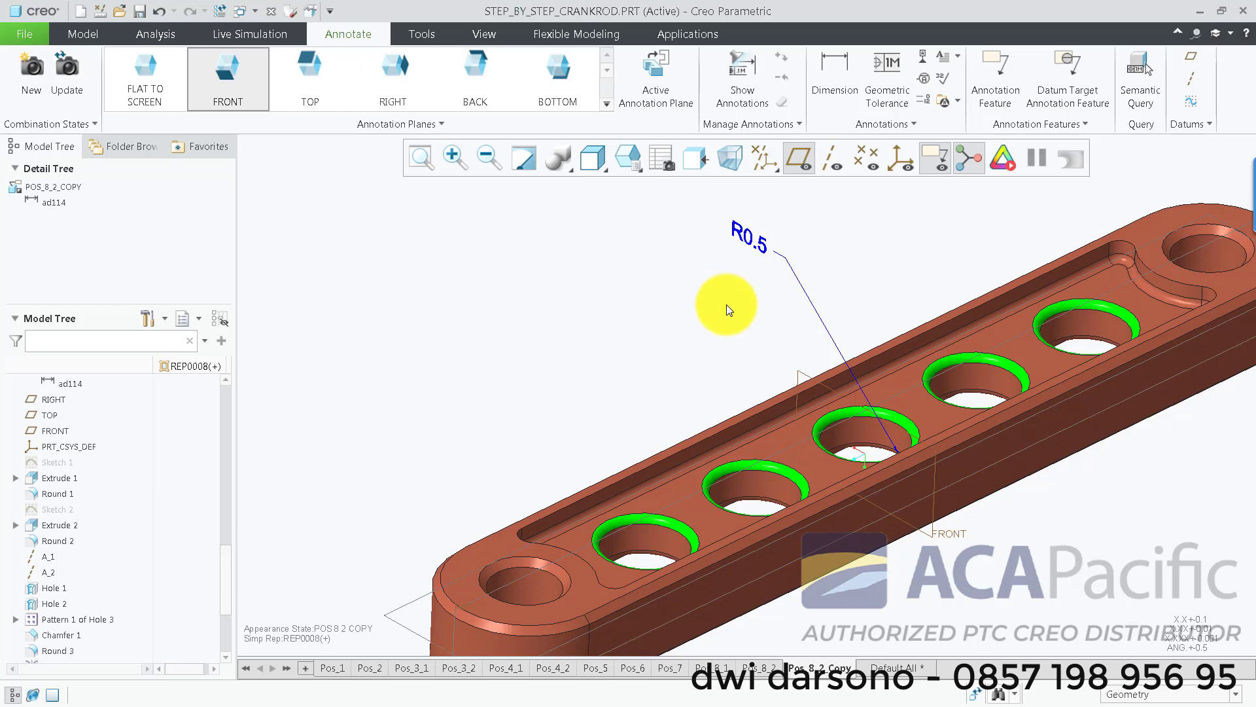
scroll(720, 329, "up", 2)
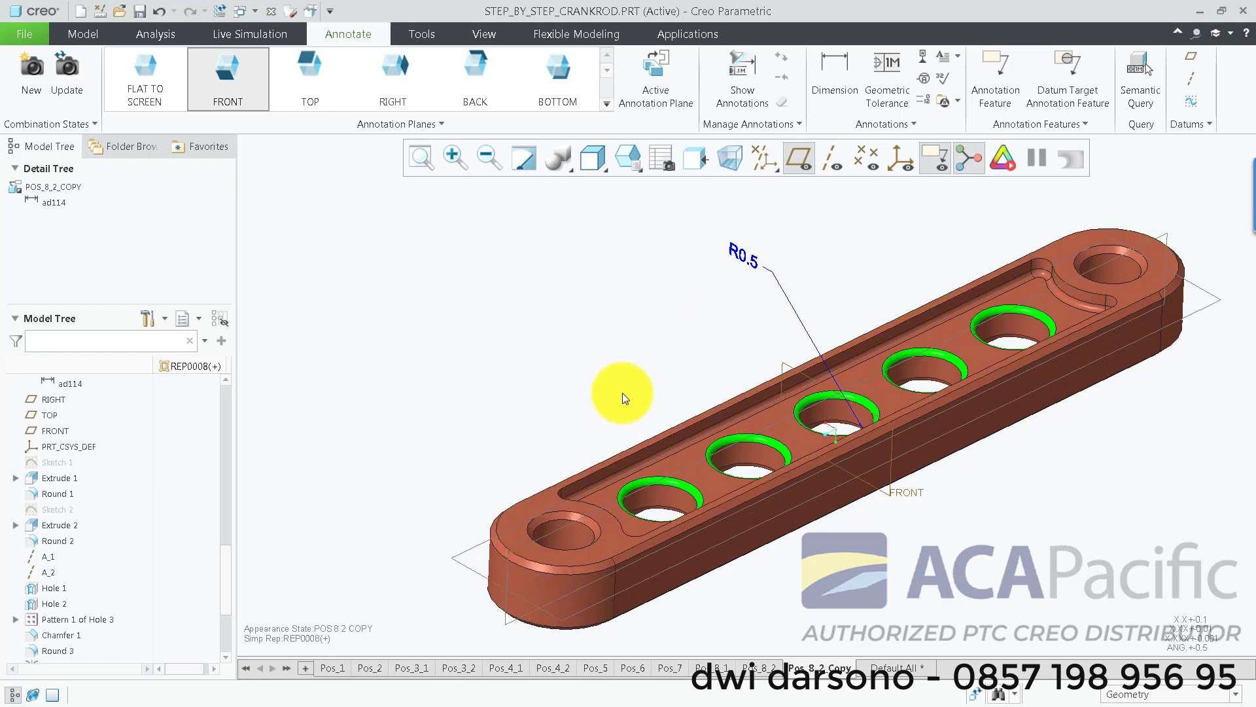
left_click(944, 58)
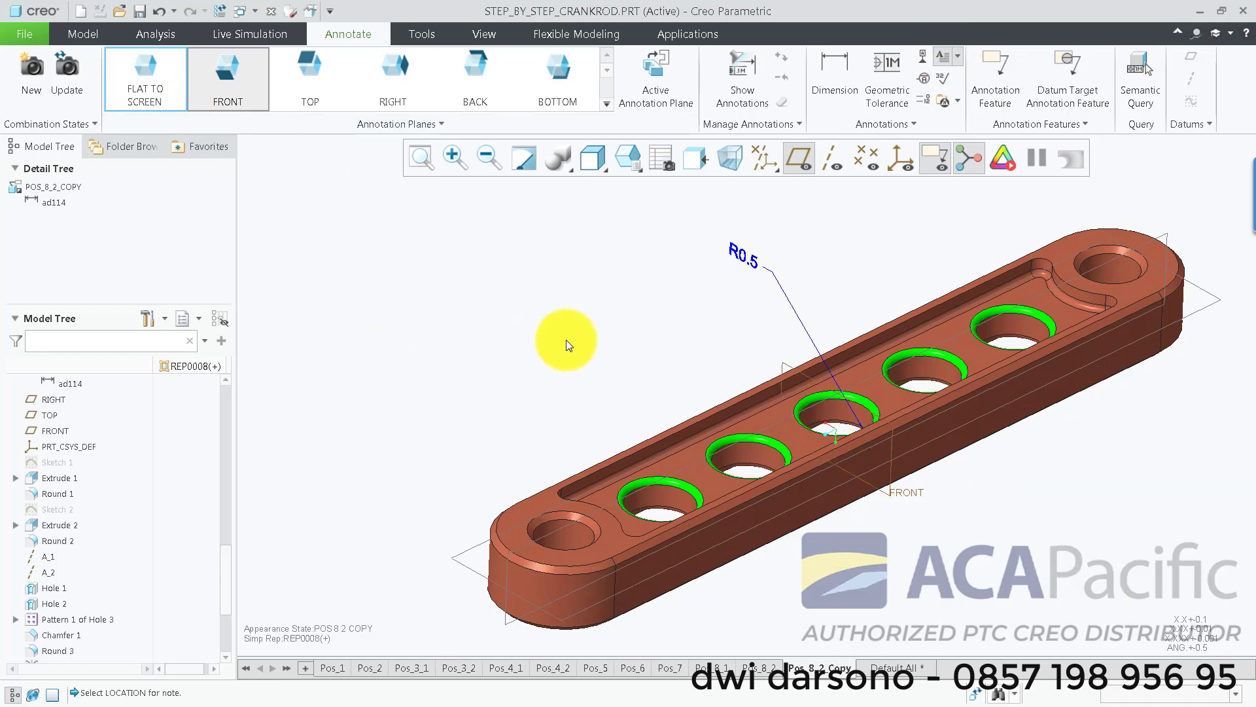
left_click(547, 308)
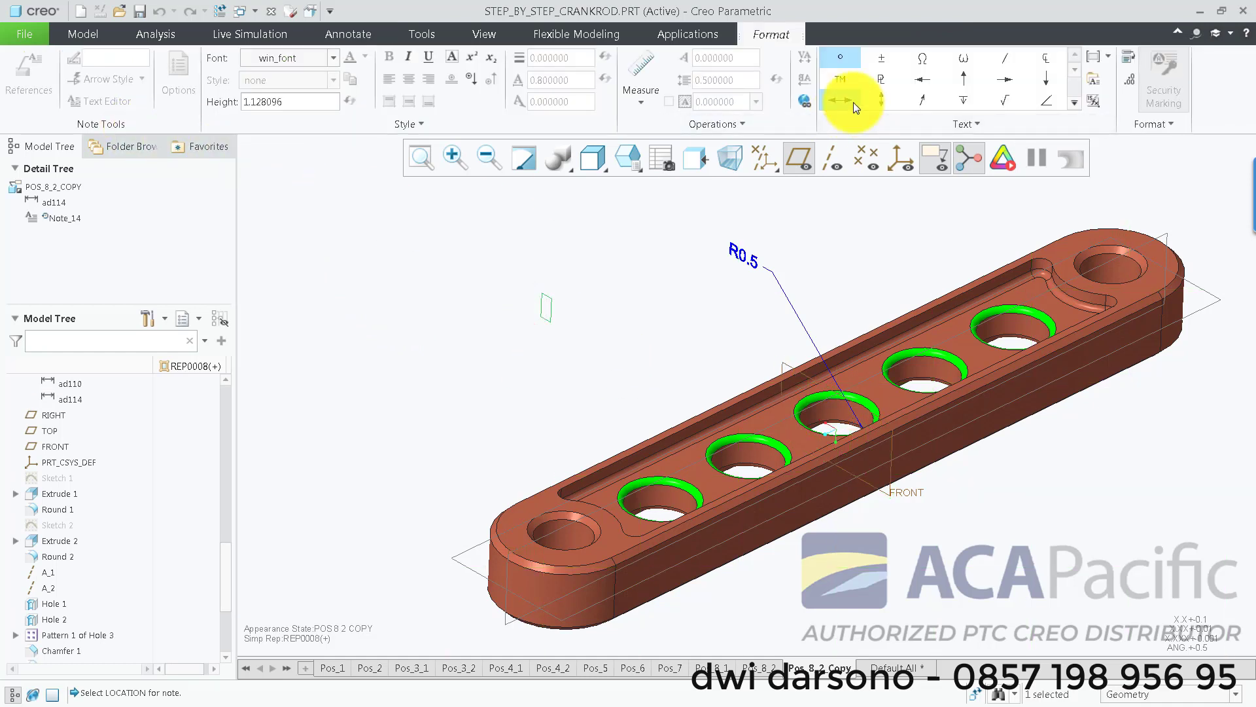
left_click(832, 165)
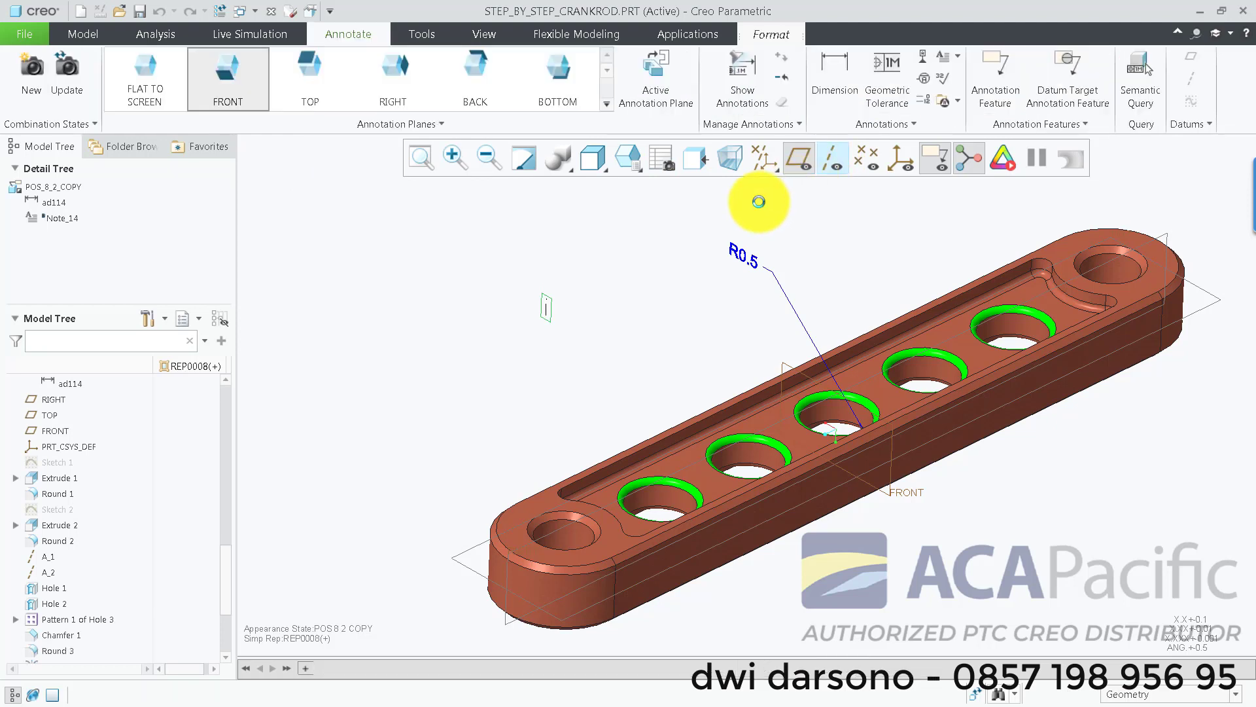
Place an unattached note on the FLAT TO SCREEN plane in the empty space above the part, with text height 30.
left_click(148, 88)
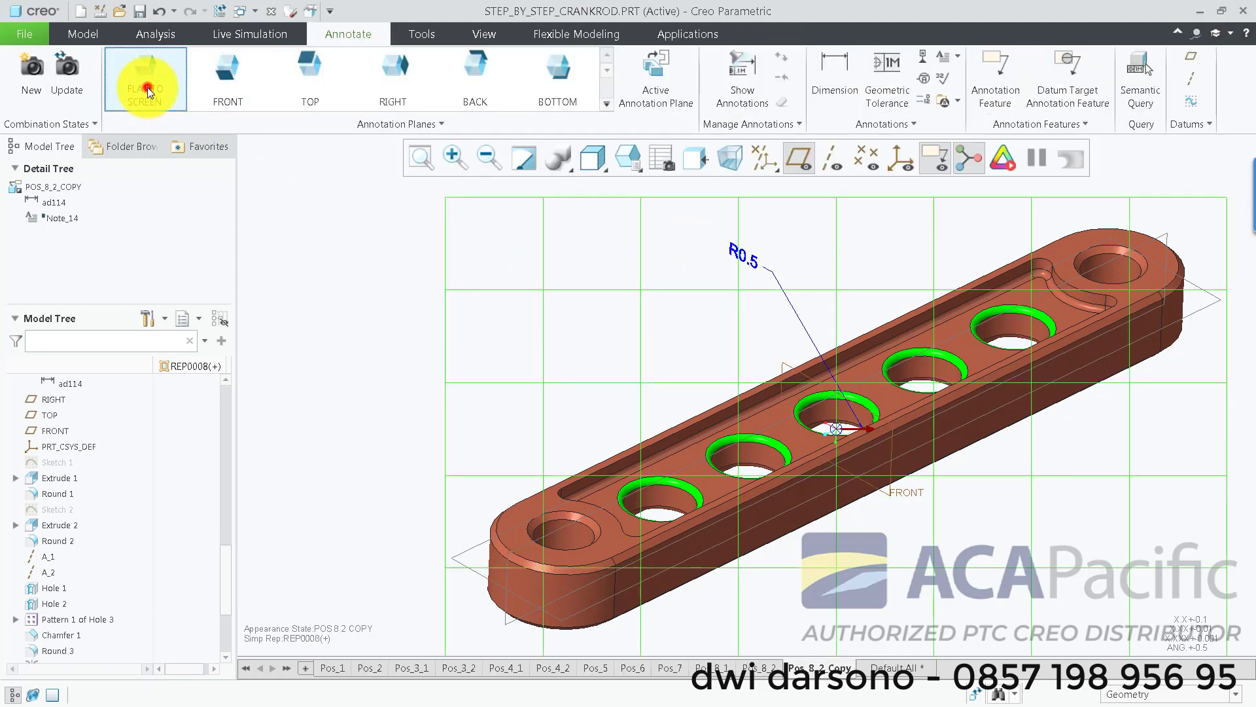
left_click(941, 56)
left_click(356, 252)
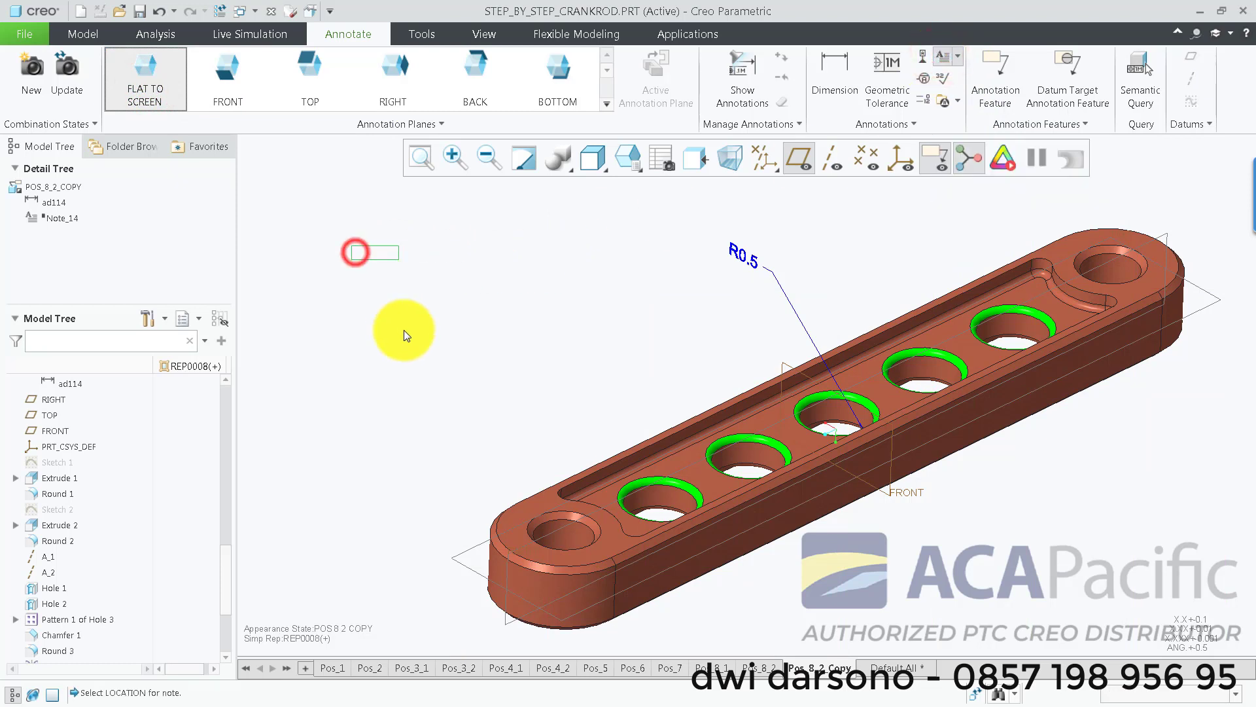
left_click(298, 104)
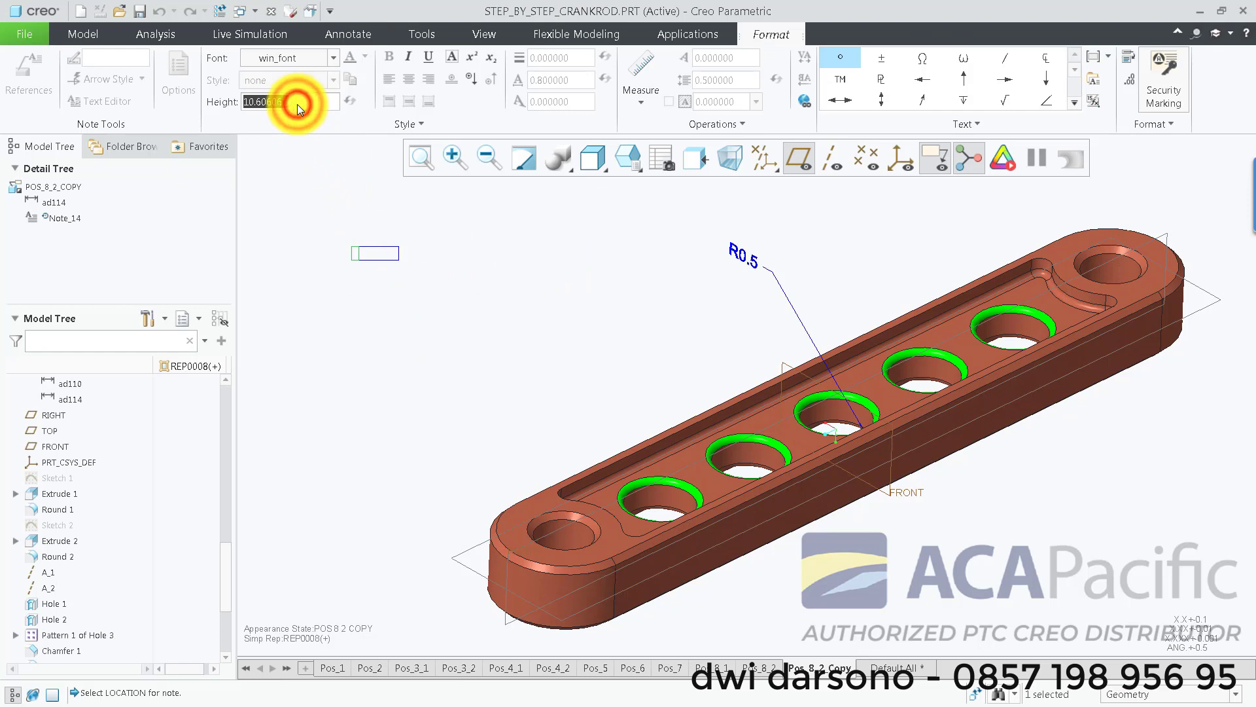
type("30")
key("Return")
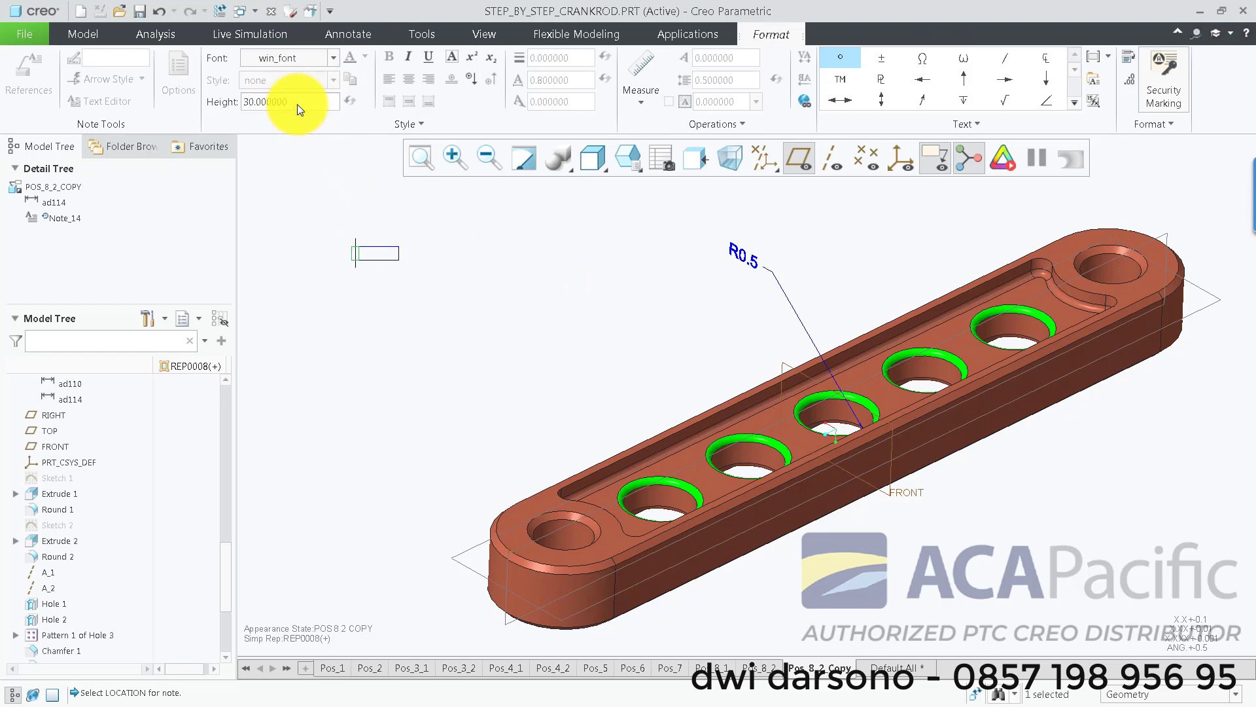
Enter "LINK TO POS 1" in capitals as the text of the new note.
type("link")
key("Caps_Lock")
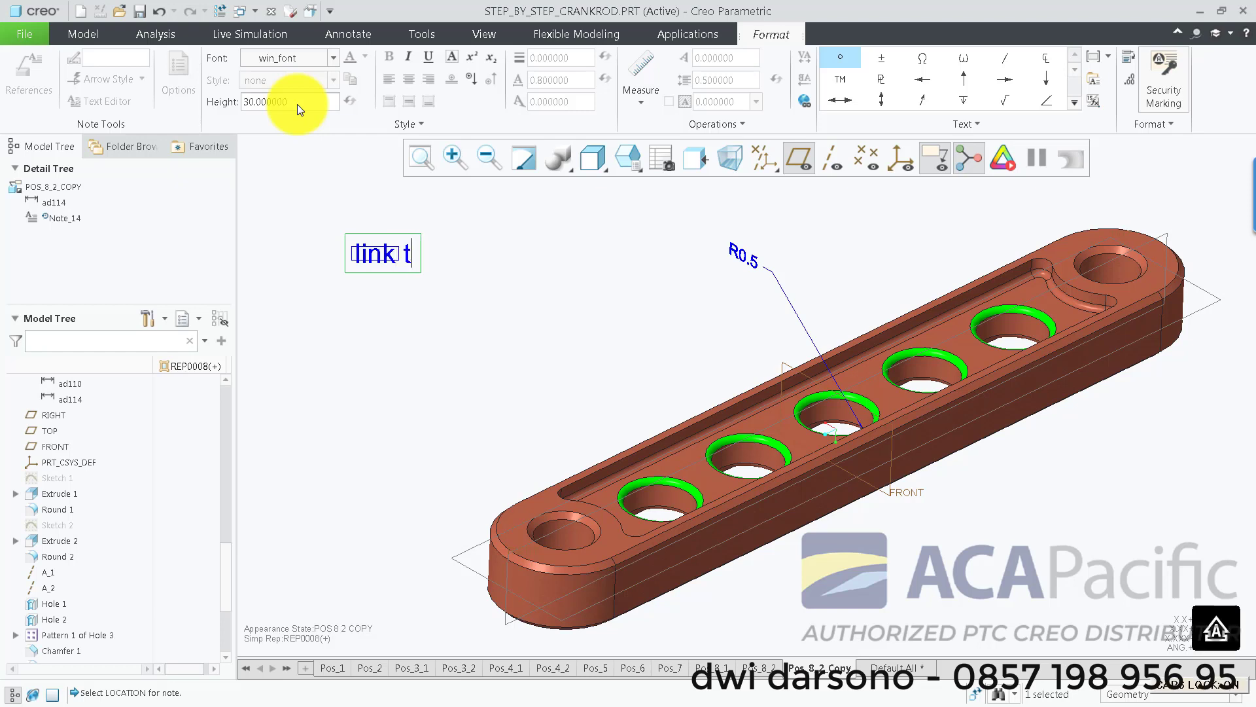
key("BackSpace")
key("BackSpace")
key("BackSpace")
key("BackSpace")
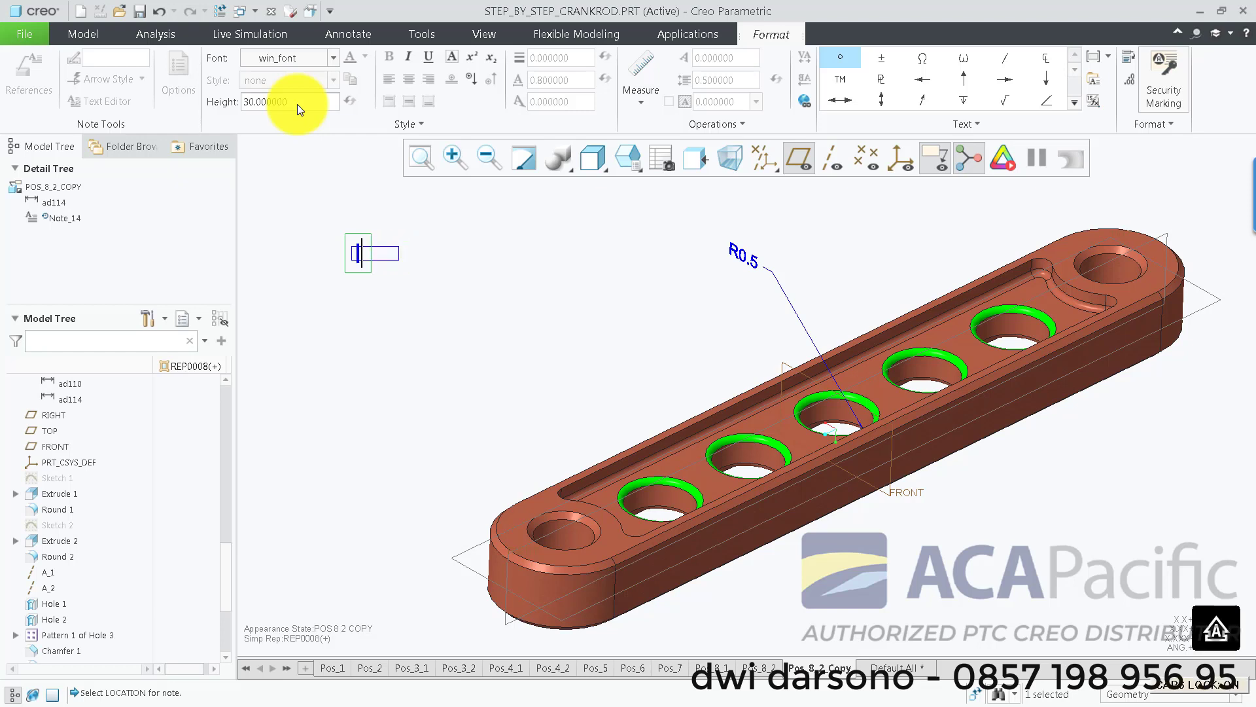
type("LINK TO ")
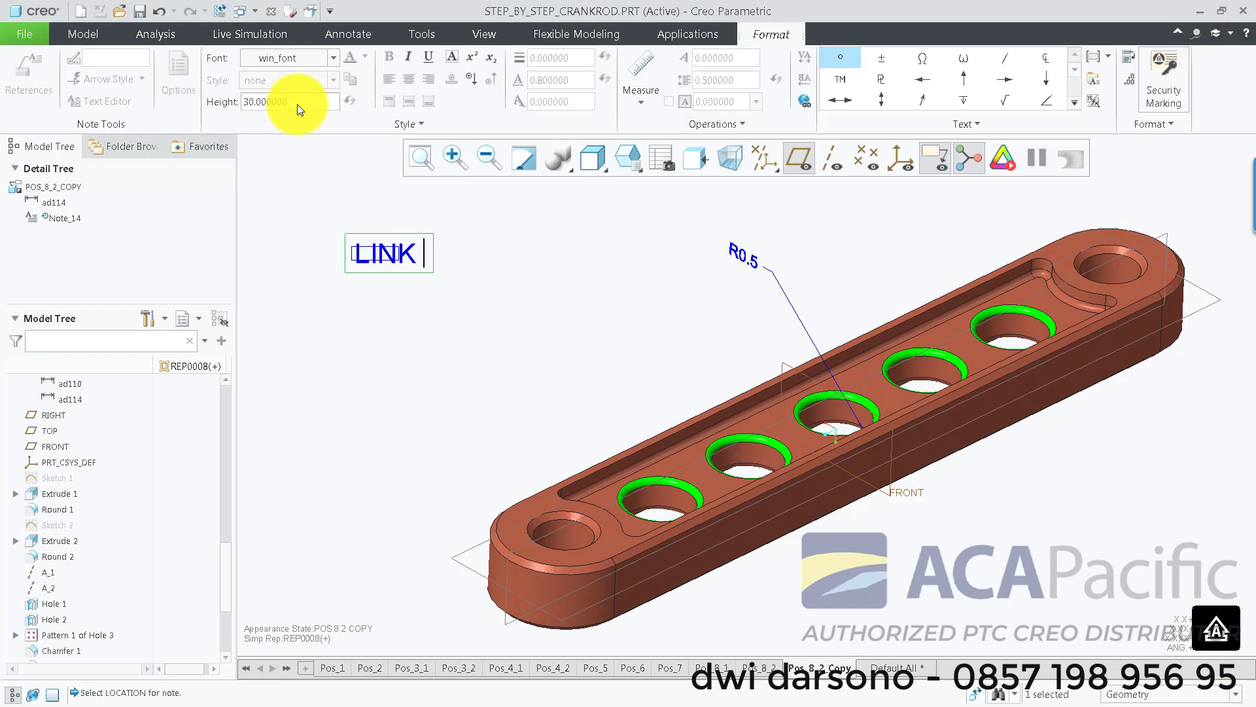
type("POS 1")
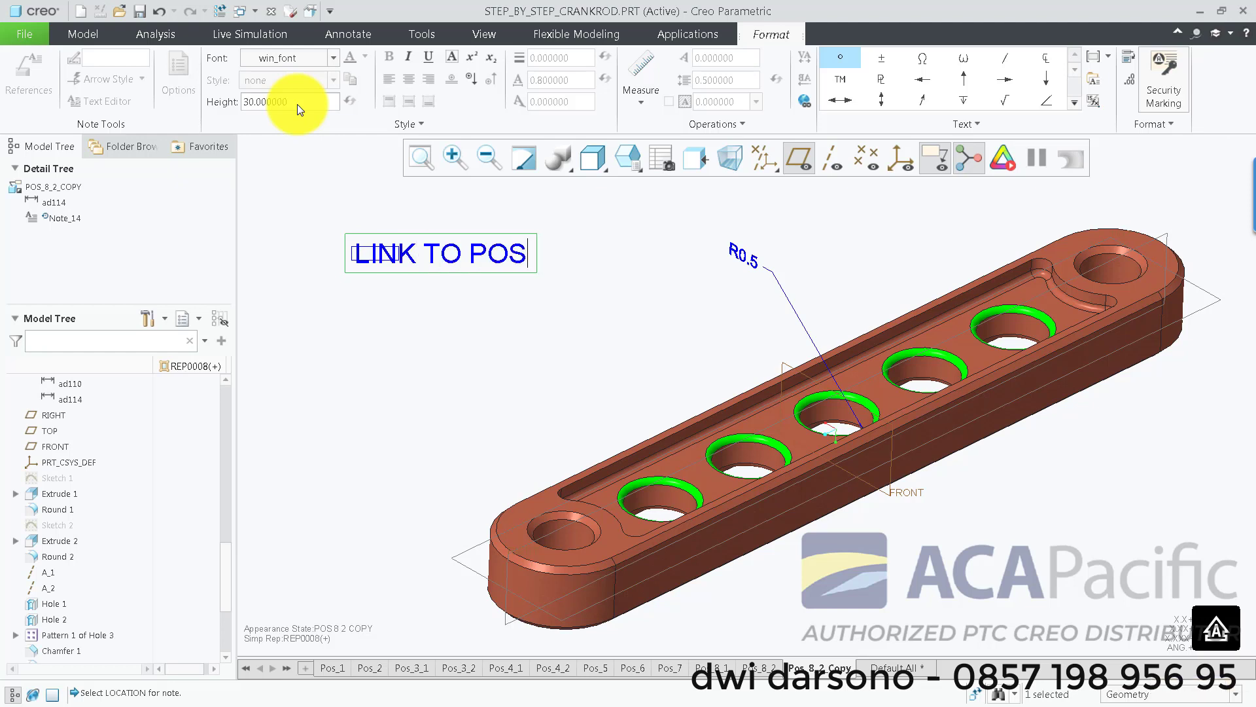
Hyperlink the LINK TO POS 1 note to the internal view POS_1 and update the Pos_8_2_Copy combined view.
left_click(803, 99)
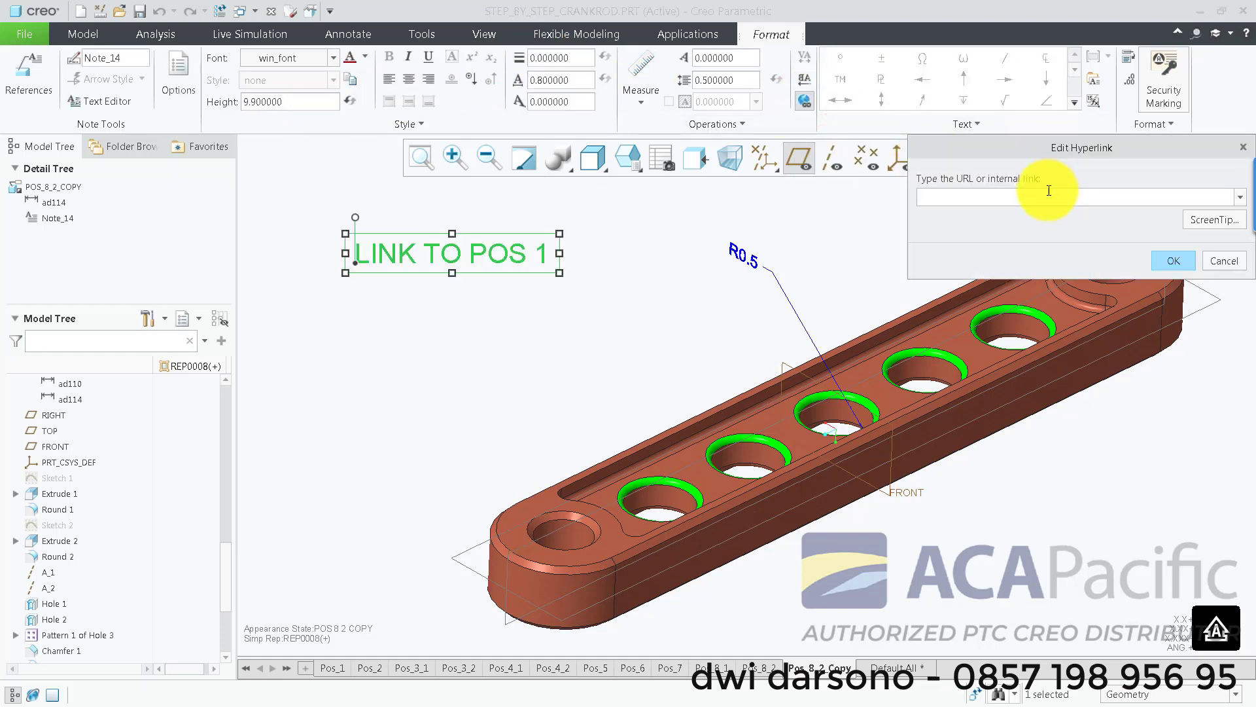
left_click(1236, 197)
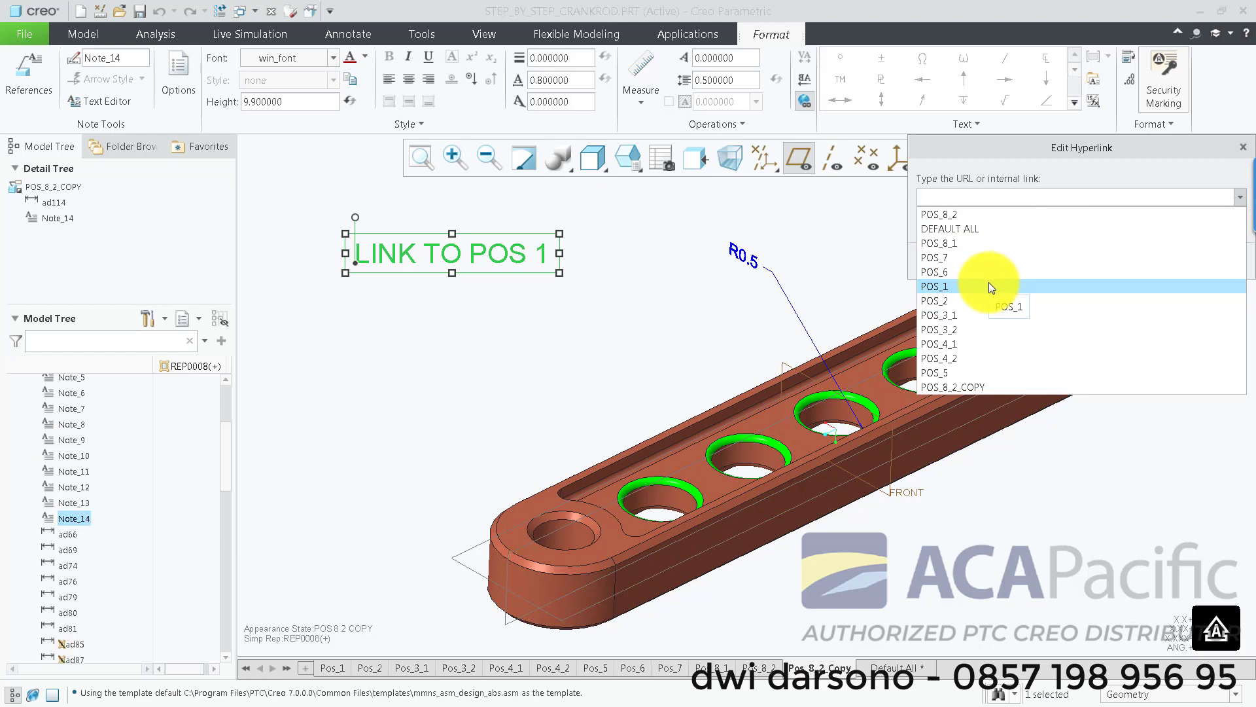
left_click(988, 286)
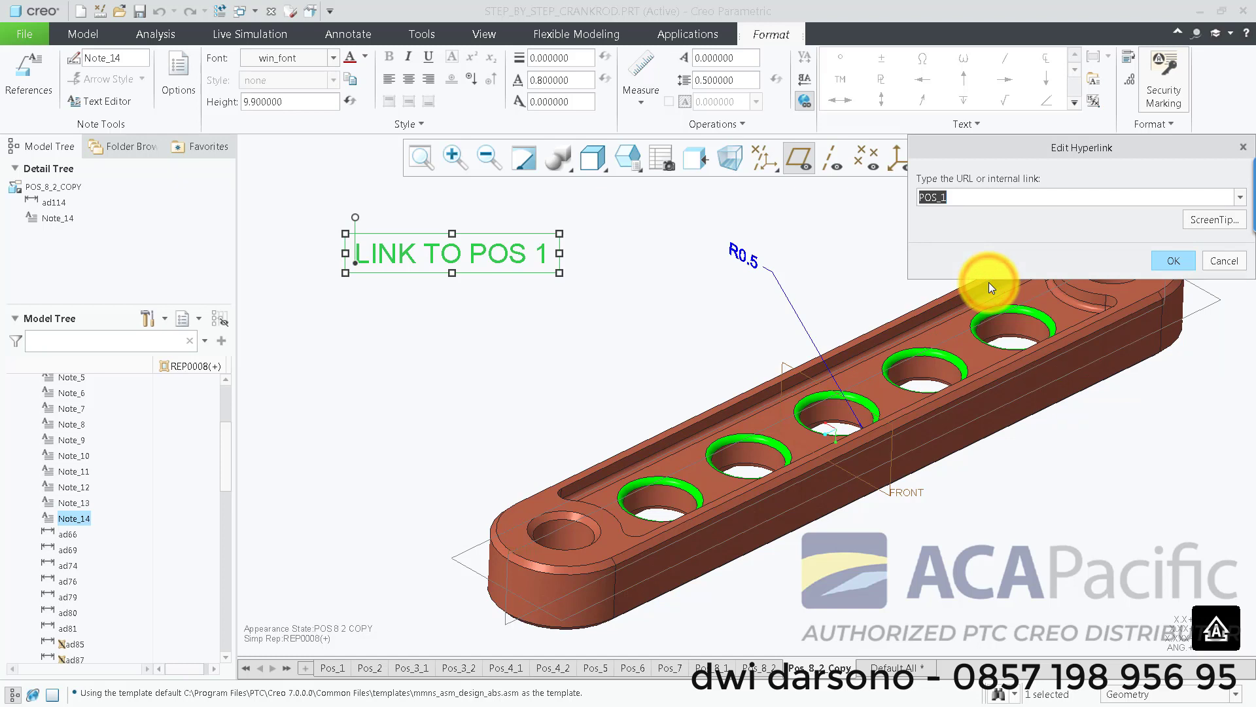
left_click(1175, 262)
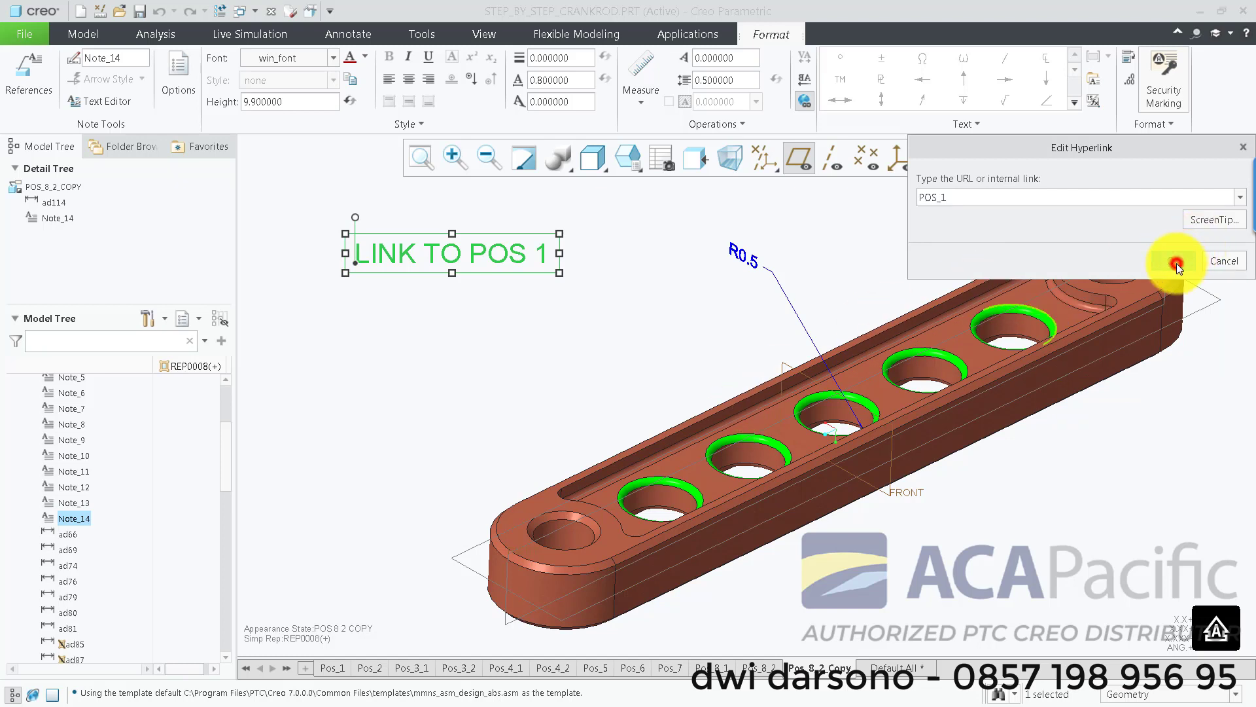
left_click(675, 348)
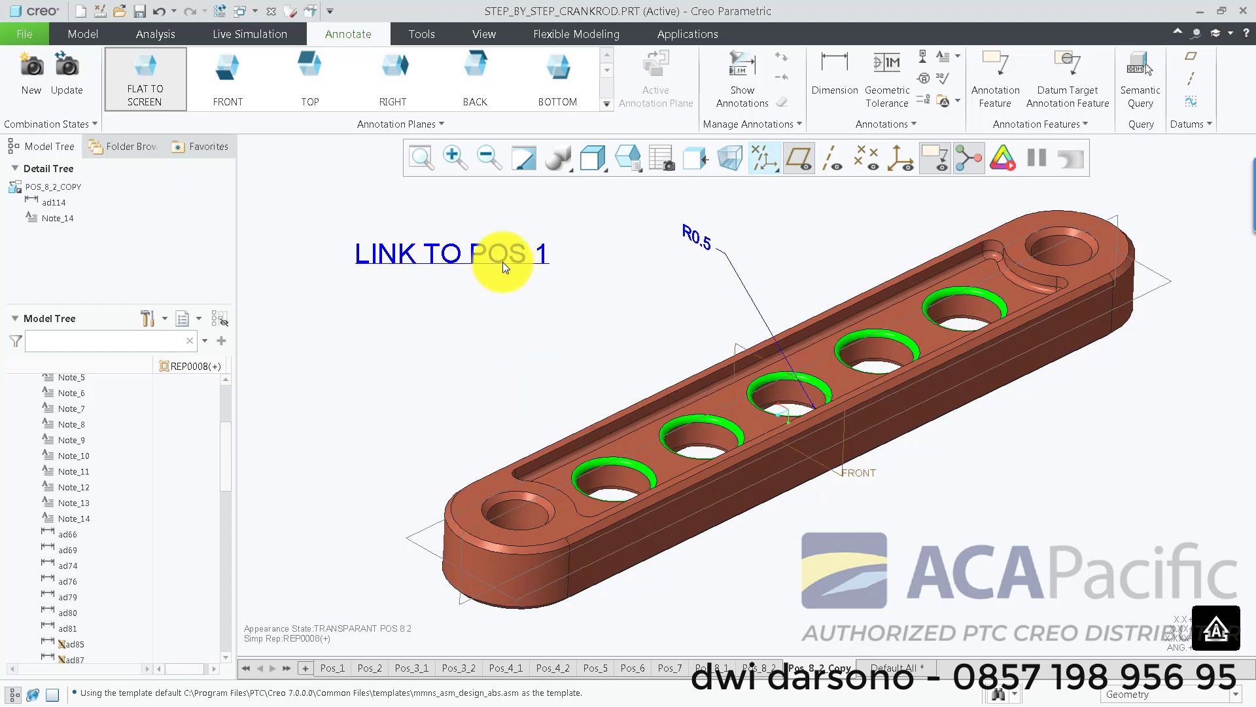
left_click(76, 71)
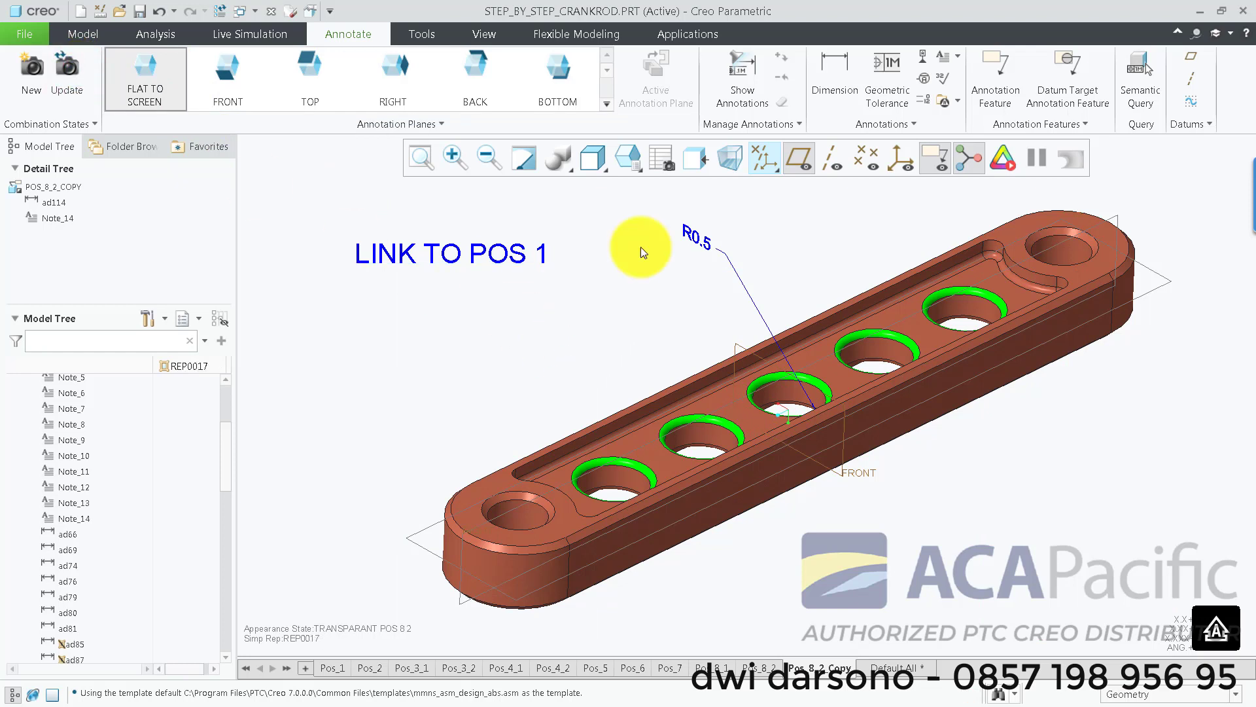
Hyperlink the LINK TO POS 1 note to the internal view POS_8_2_COPY.
left_click(662, 158)
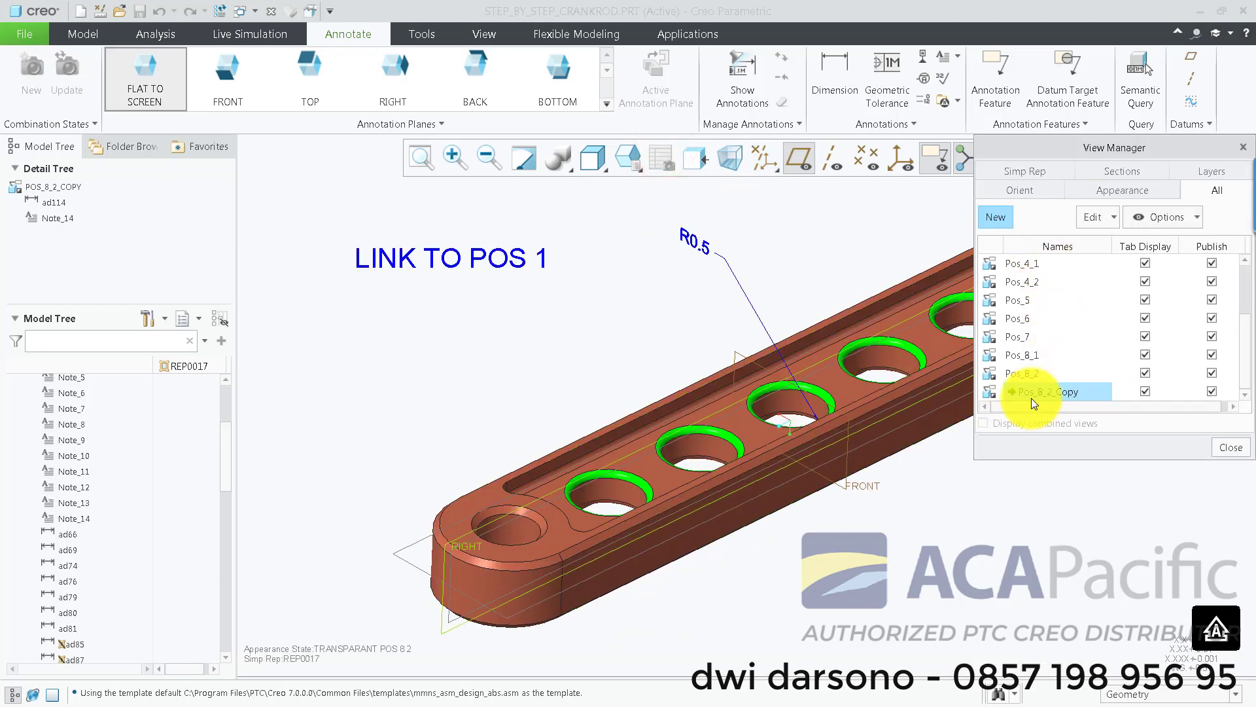
left_click(1244, 147)
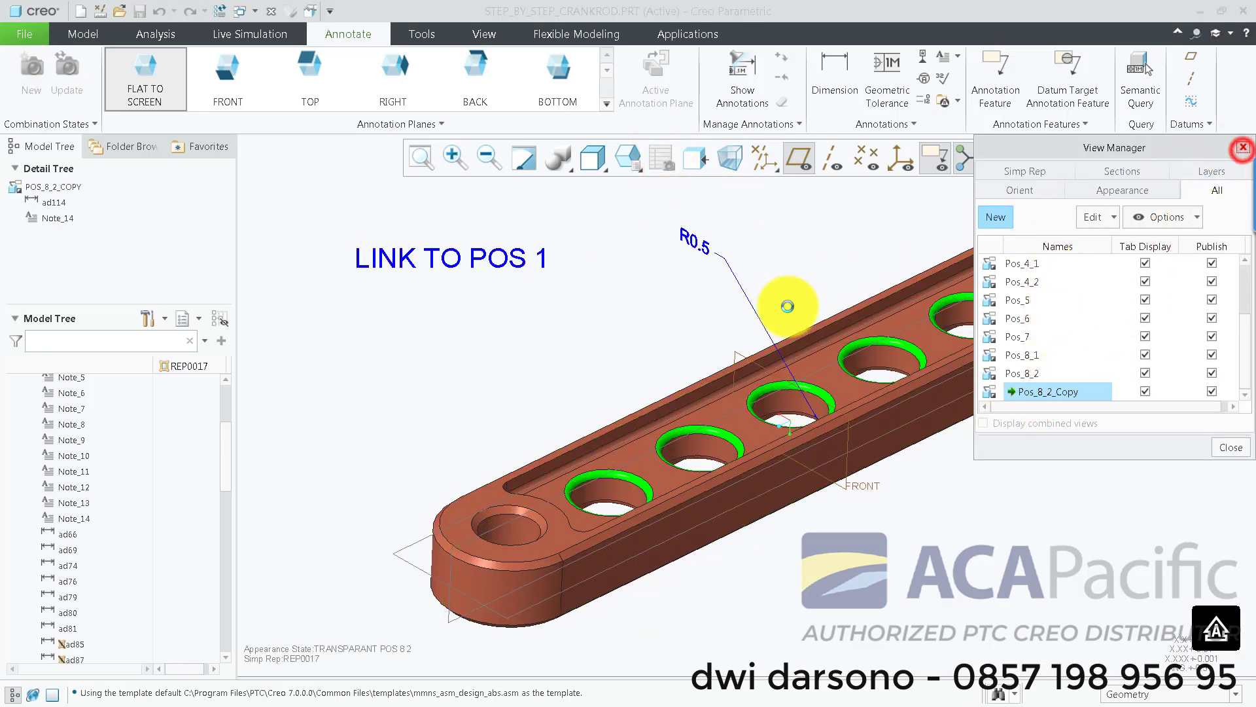
left_click(520, 254)
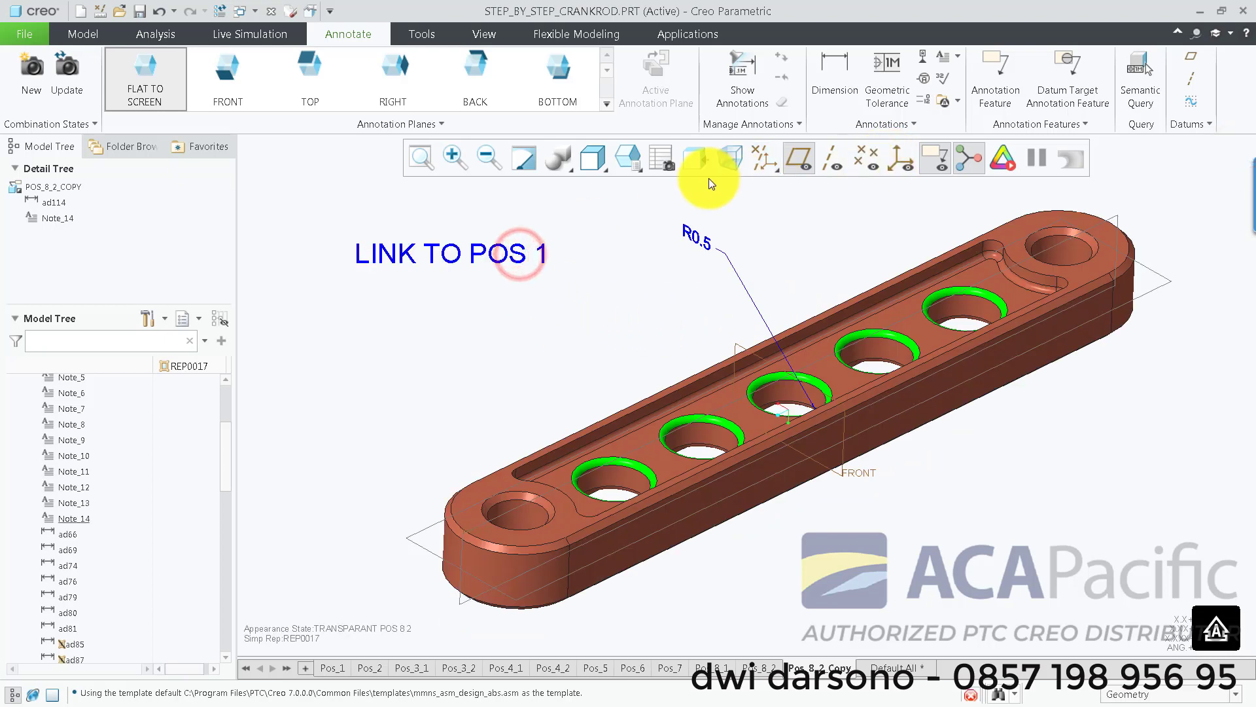
left_click(805, 98)
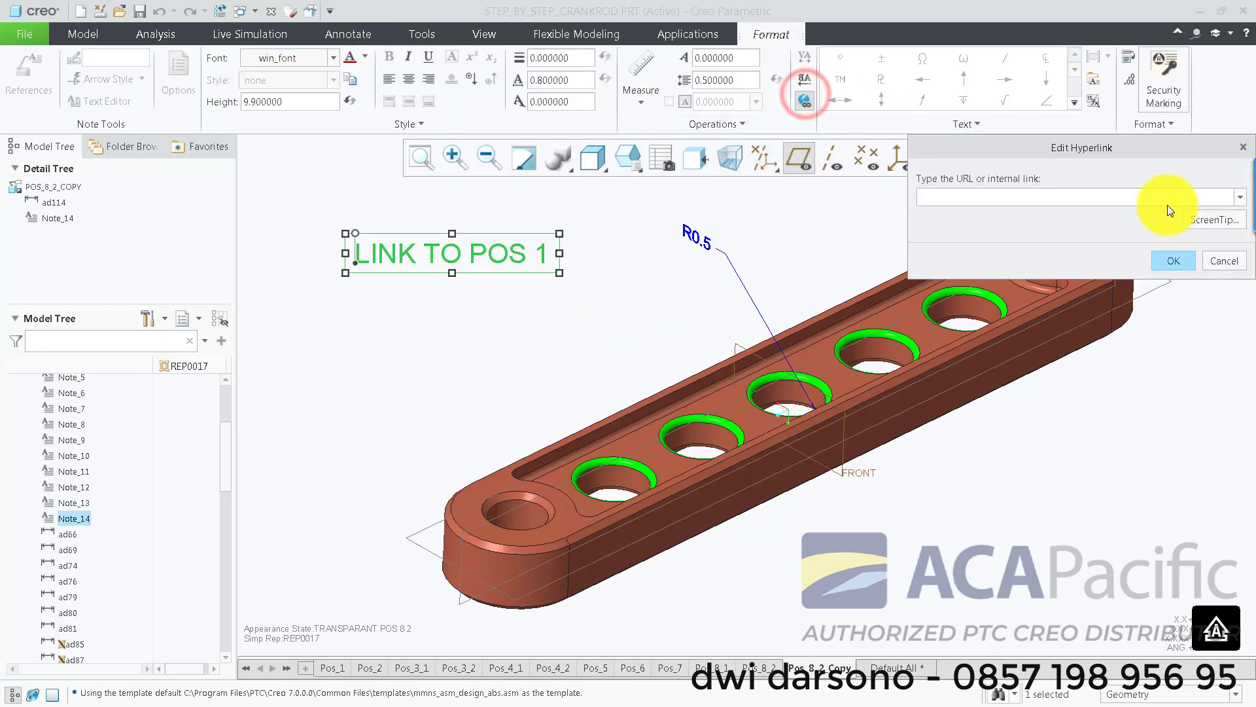
left_click(1241, 197)
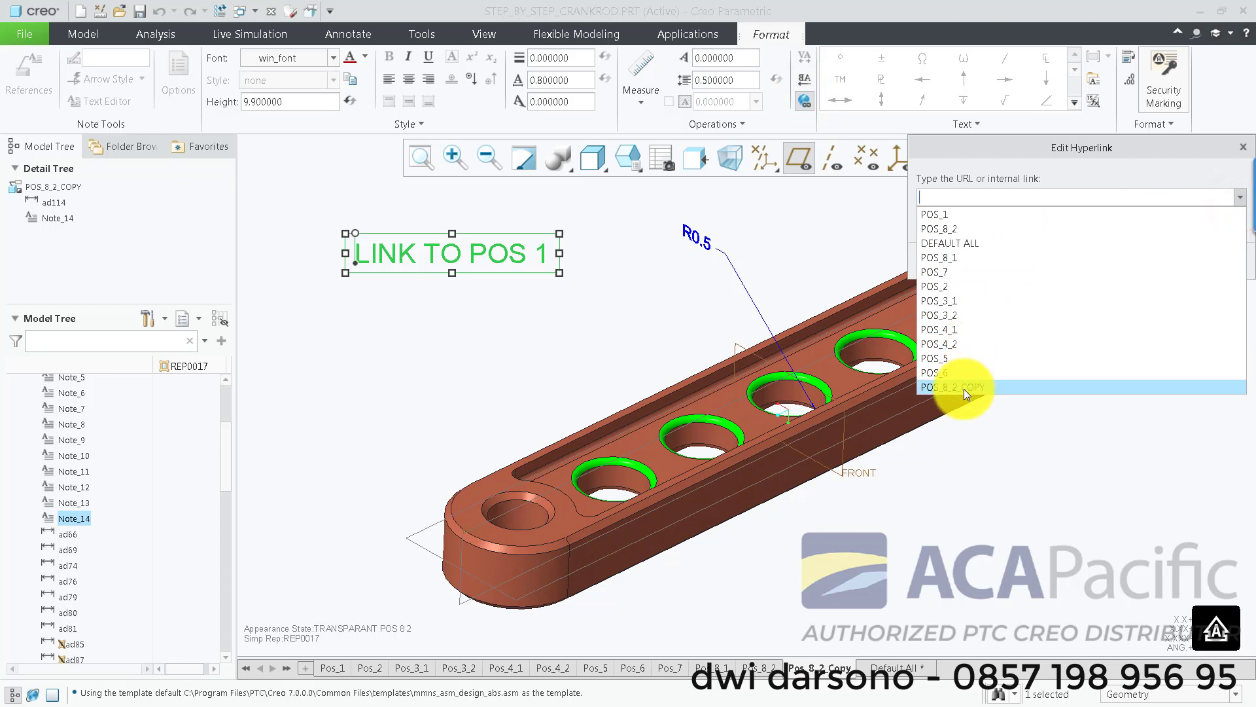
left_click(964, 388)
left_click(1181, 259)
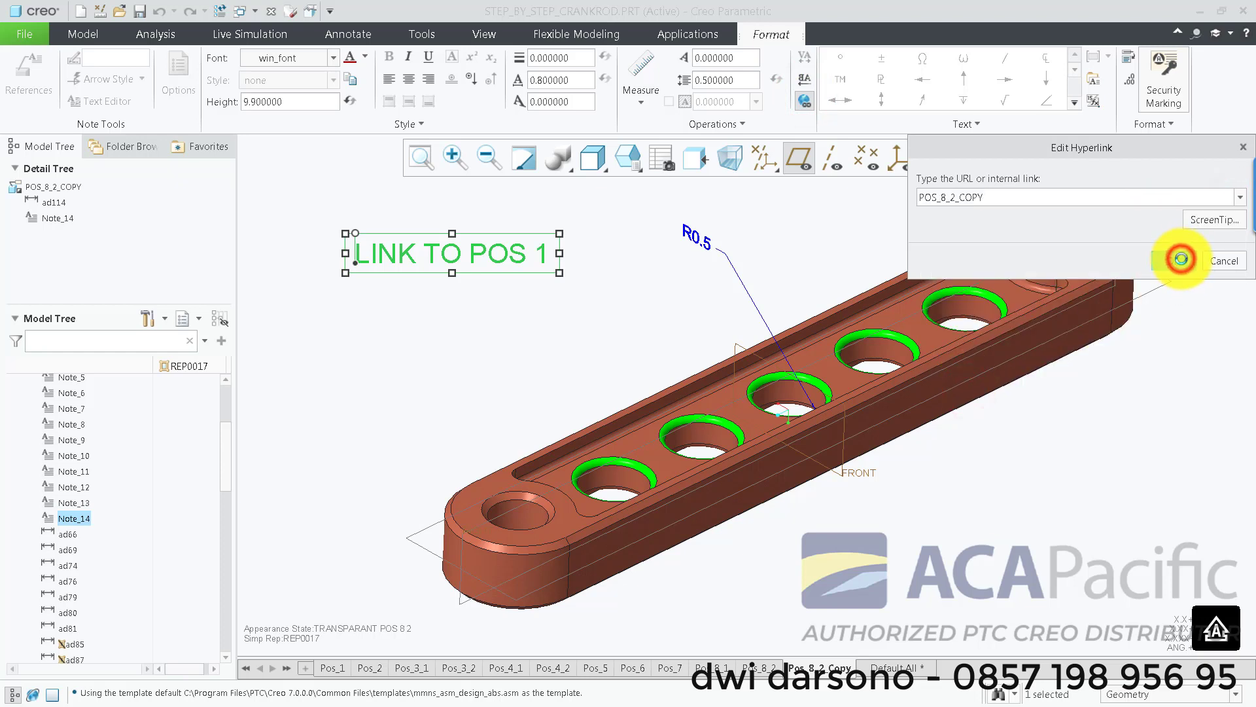
Change the hyperlink of the LINK TO POS 1 note to the internal view POS_1 and update the Pos_8_2_Copy combined view.
left_click(805, 98)
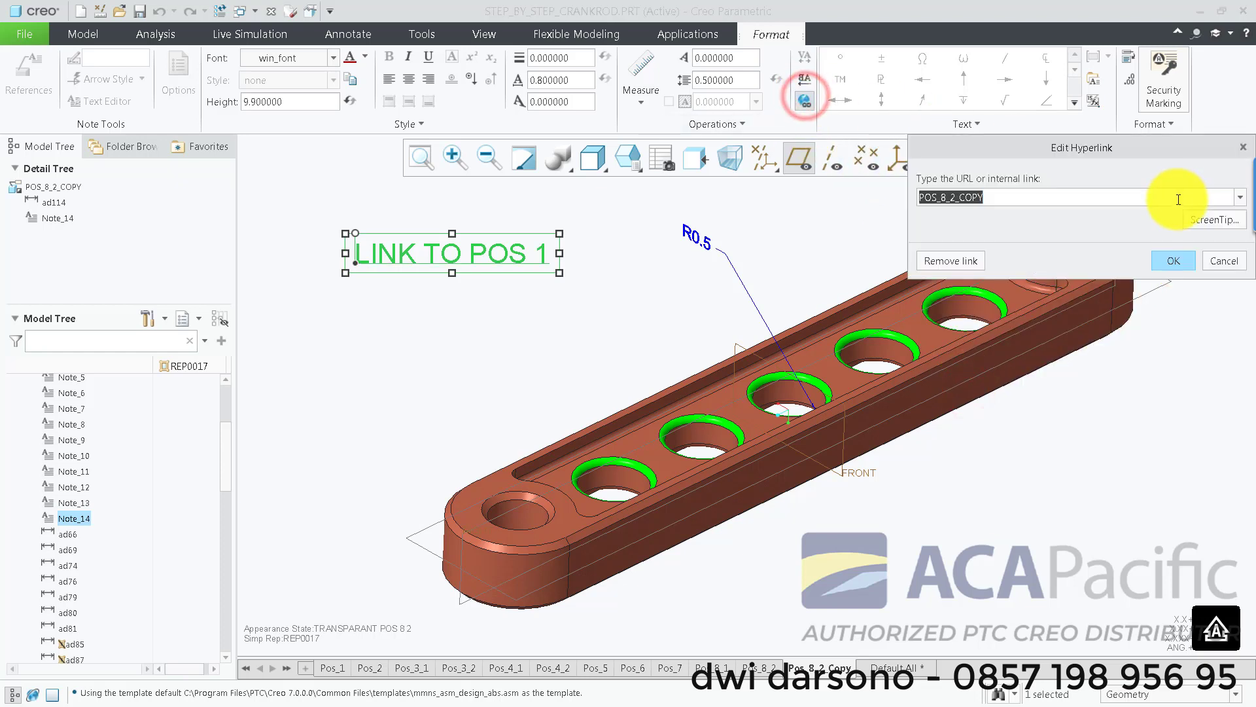
left_click(1240, 197)
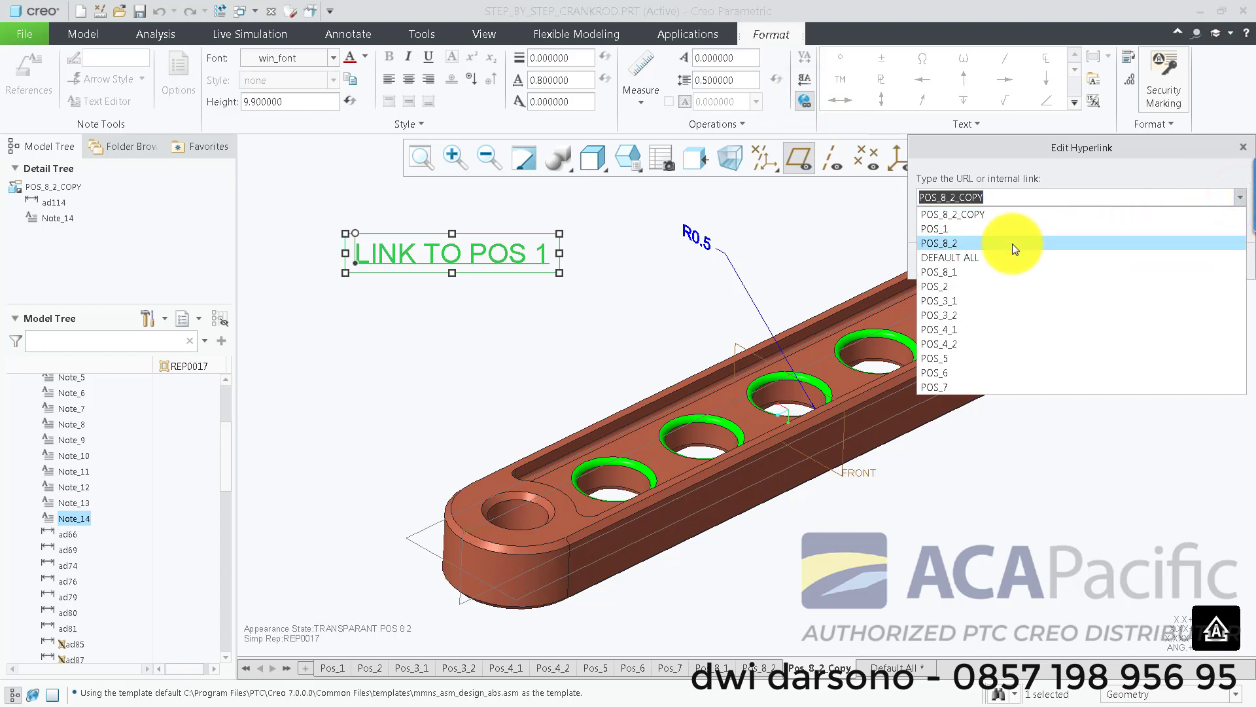
left_click(1036, 229)
left_click(1183, 259)
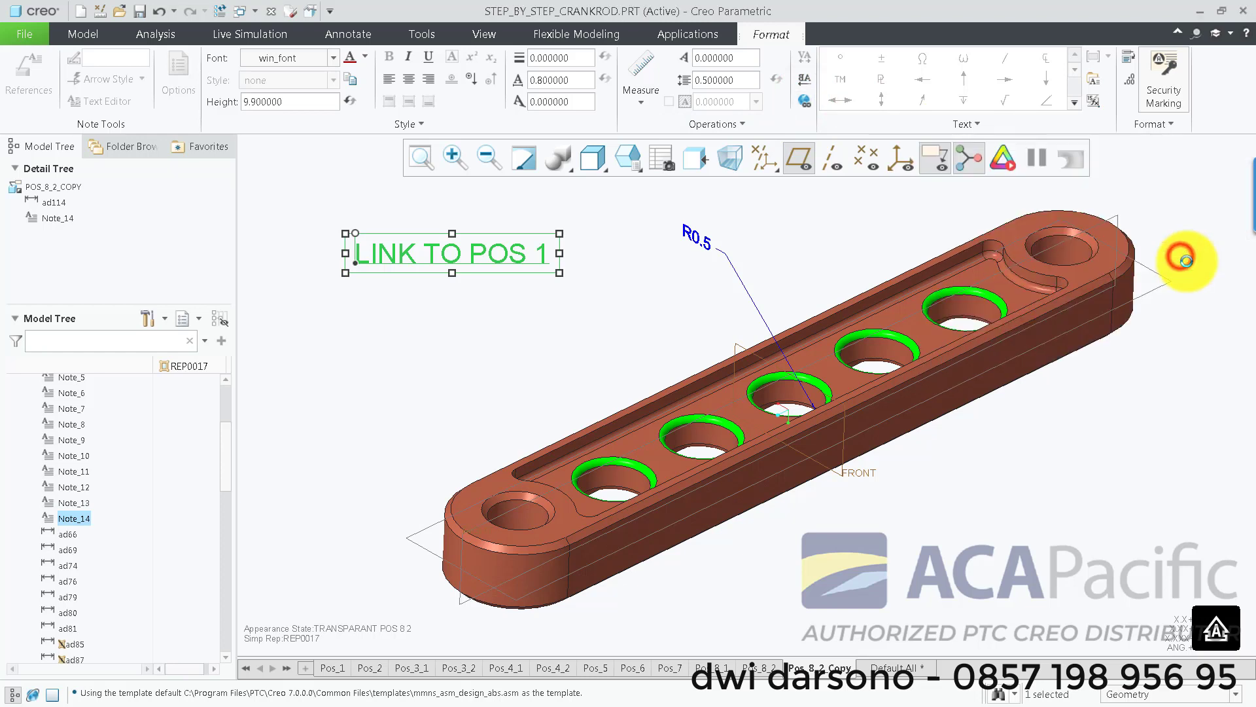
left_click(657, 280)
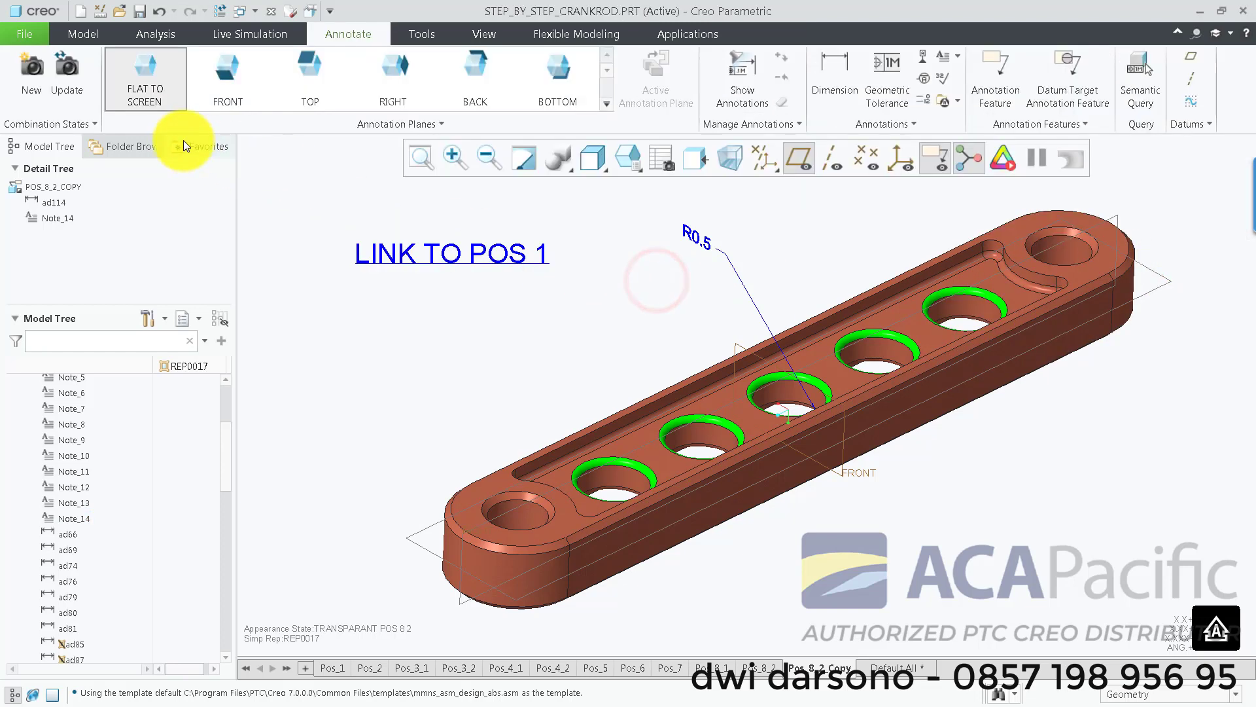
left_click(69, 68)
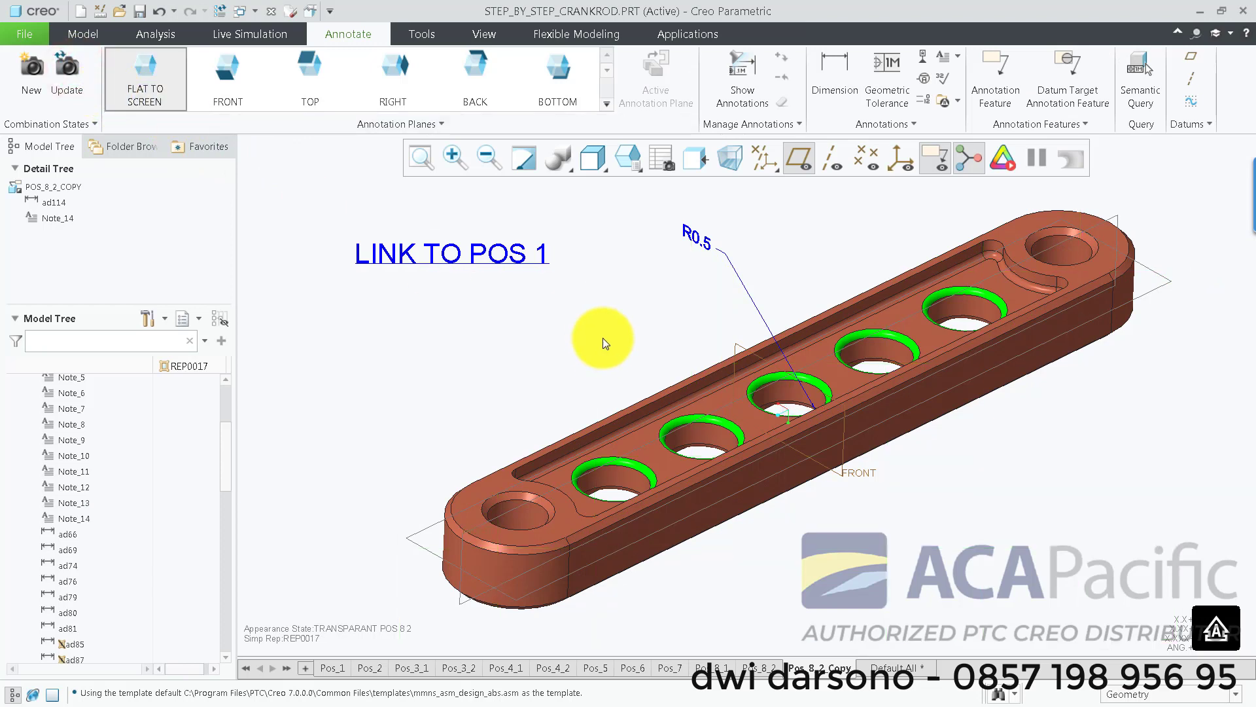
Follow the note's link to POS_1 and place an unattached note with text height 30 in the empty space to the lower right of the bar.
left_click(514, 263)
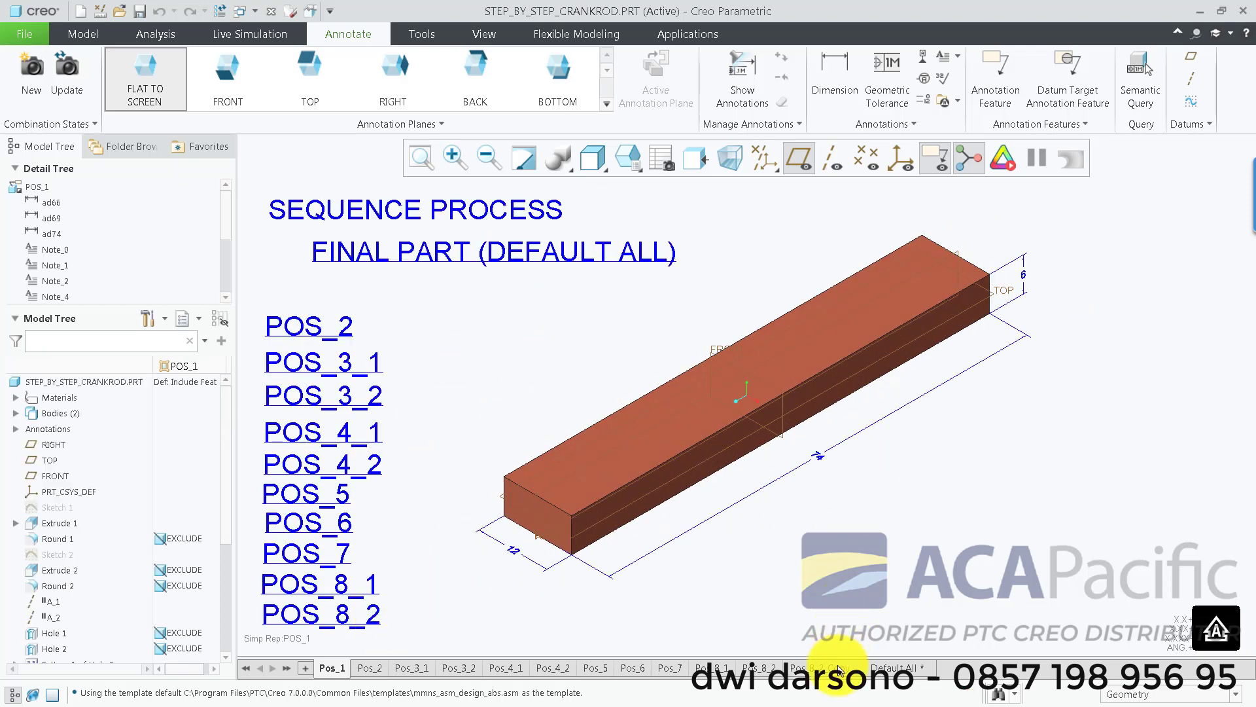
mouse_move(837, 670)
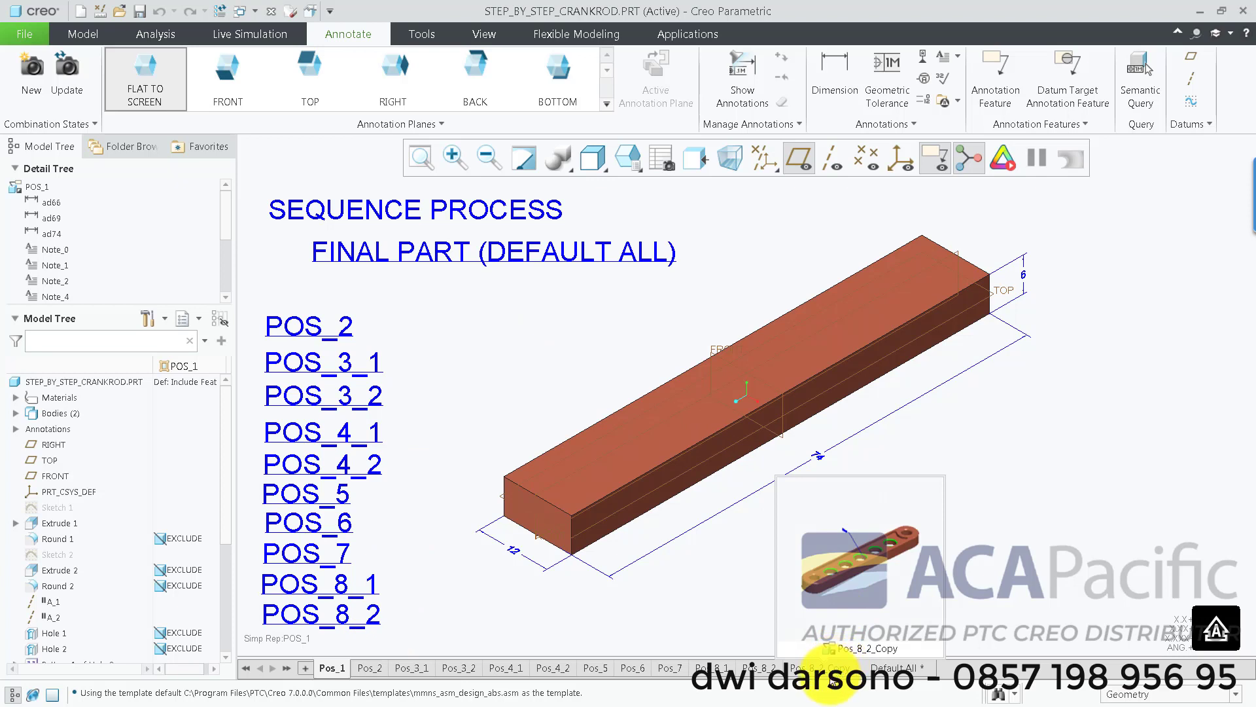
left_click(944, 57)
left_click(972, 518)
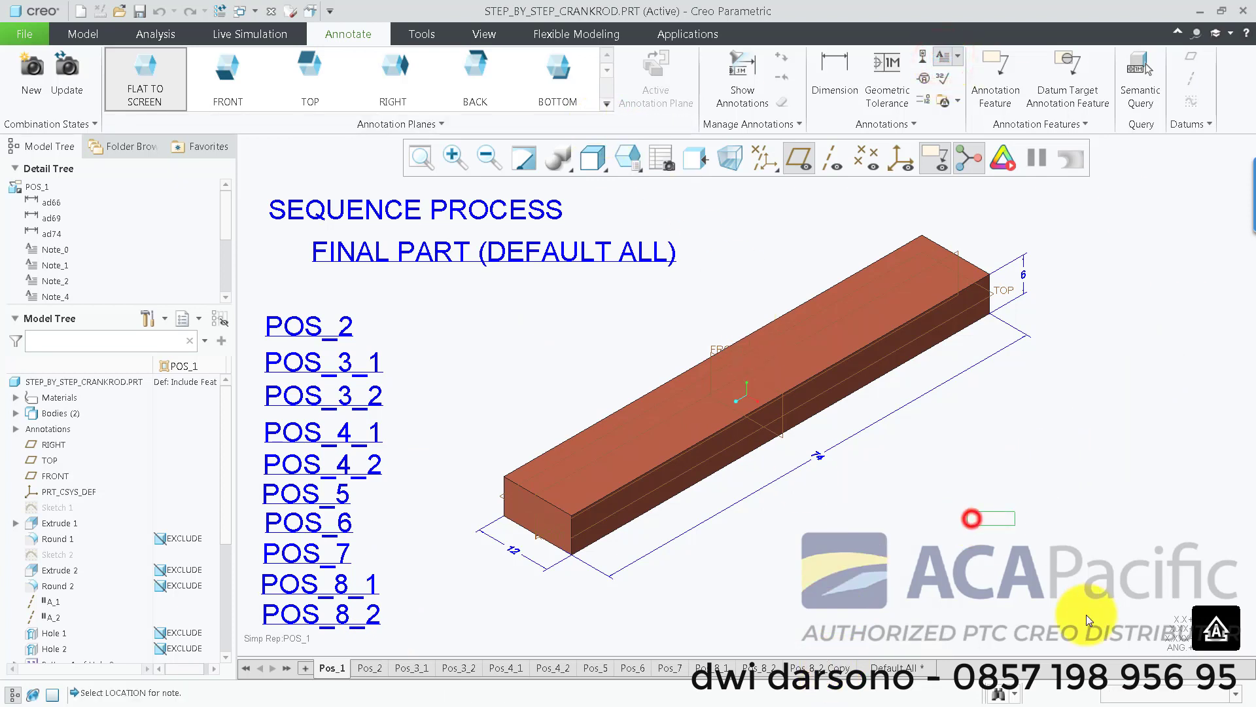
left_click(286, 100)
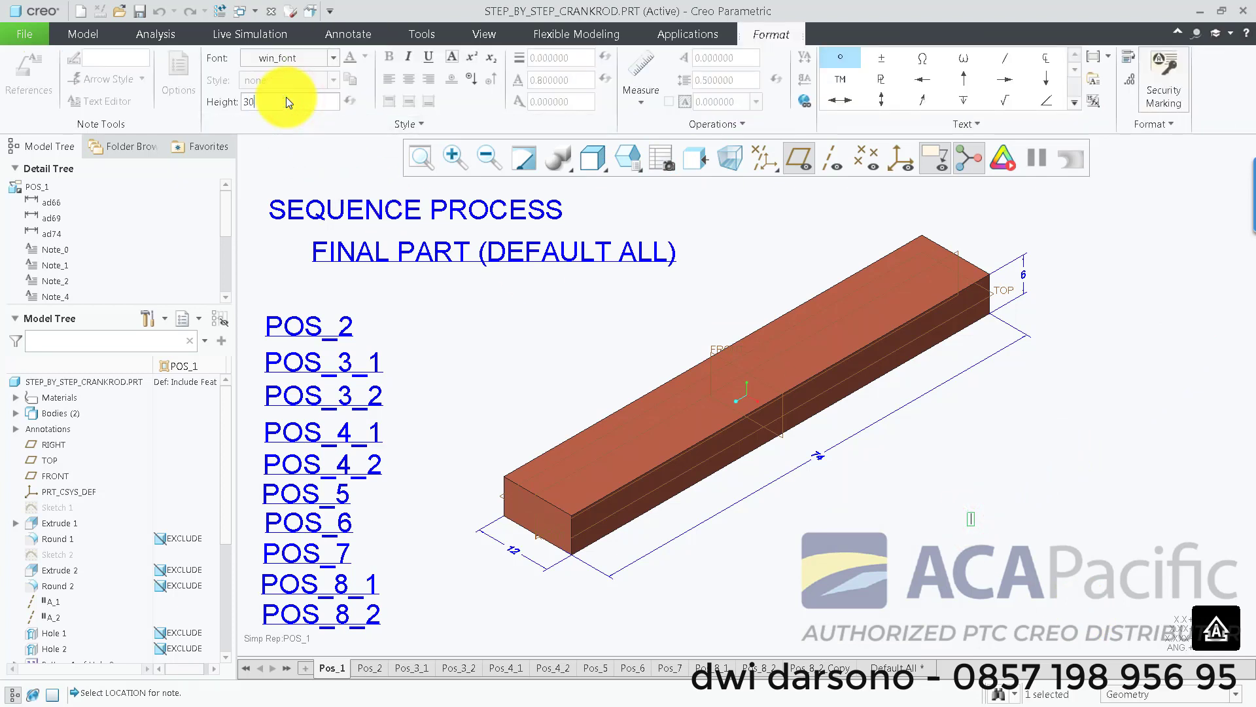
type("30")
key("Return")
Enter "LINK TOPOS_8_2_COPY" in capitals as the text of the new note.
type("POS")
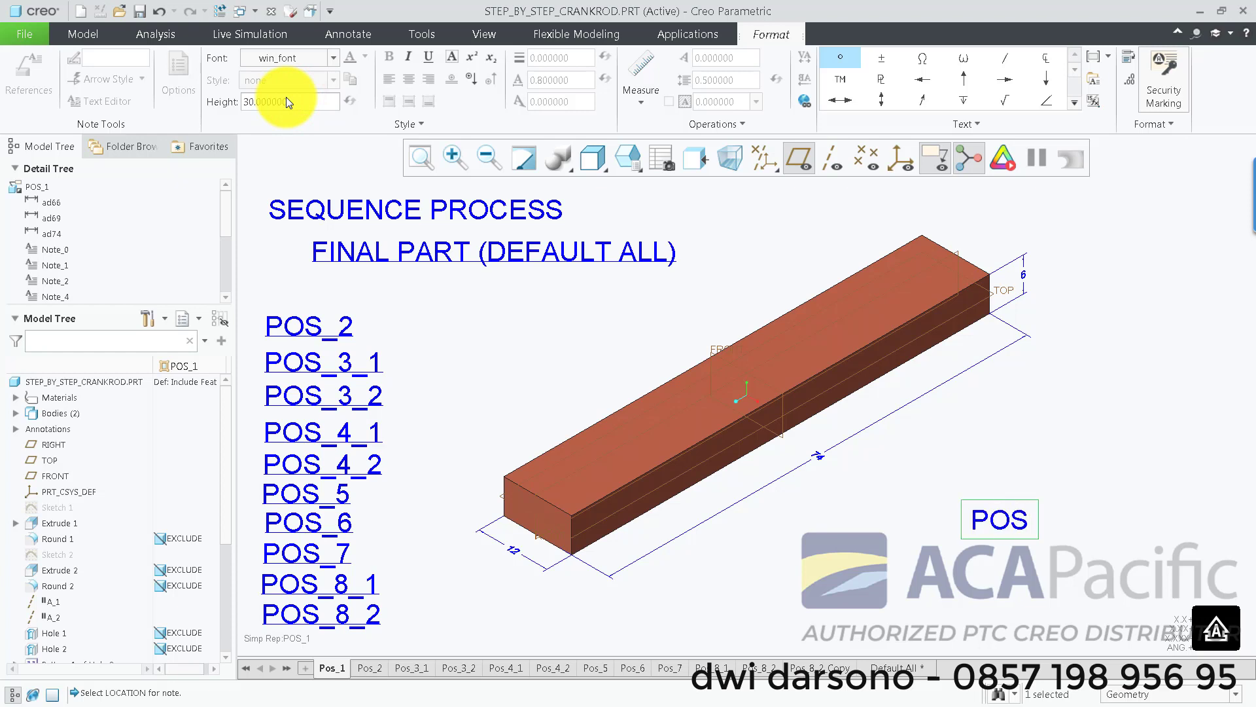
key("BackSpace")
key("BackSpace")
key("BackSpace")
type("L")
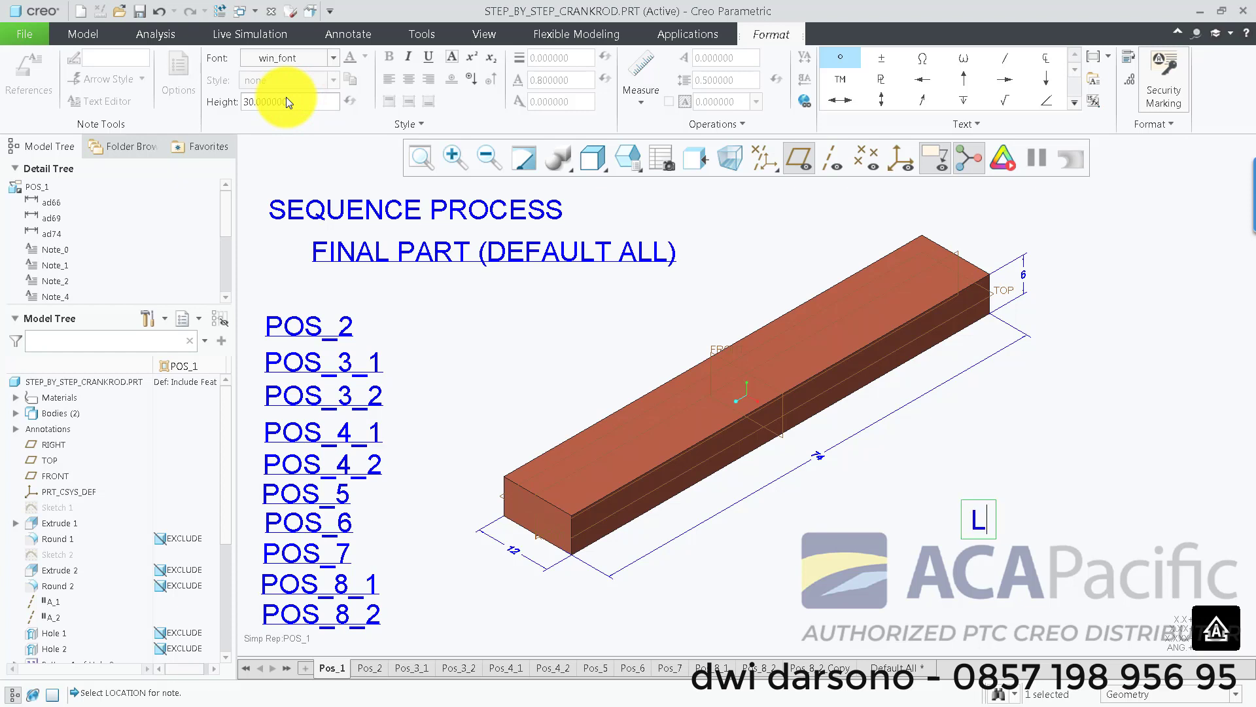
type("INK TO")
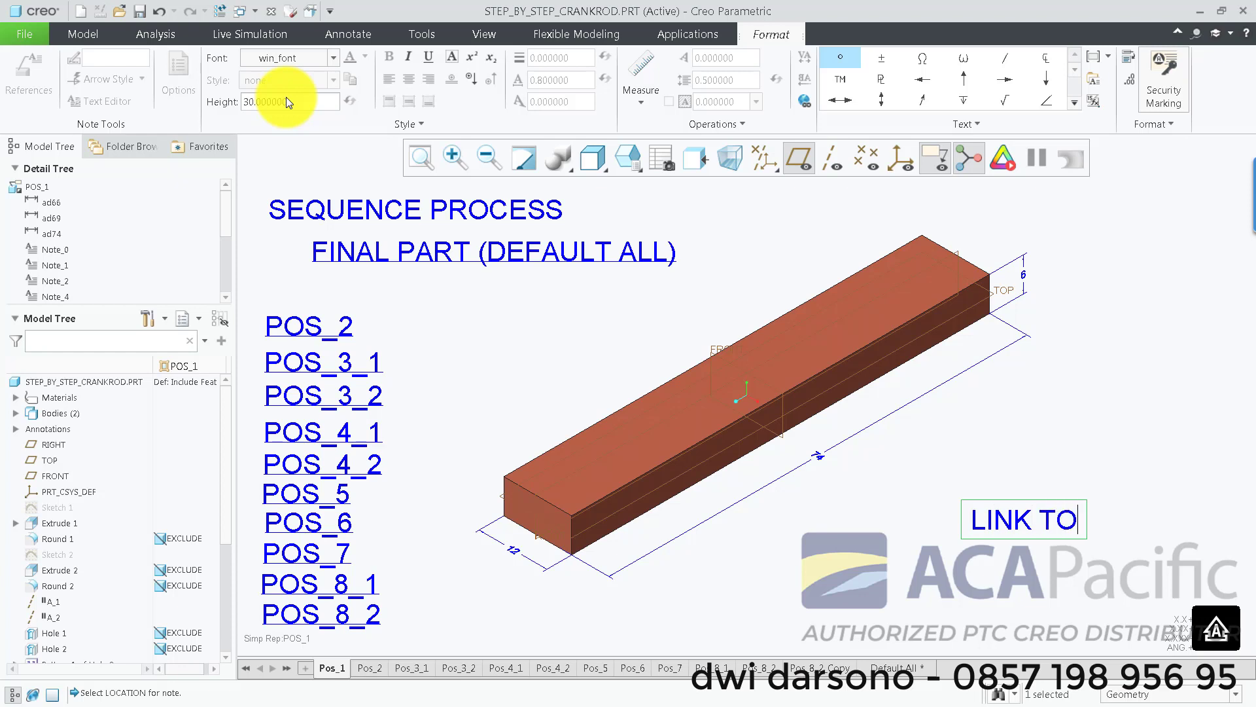
type("POS_8")
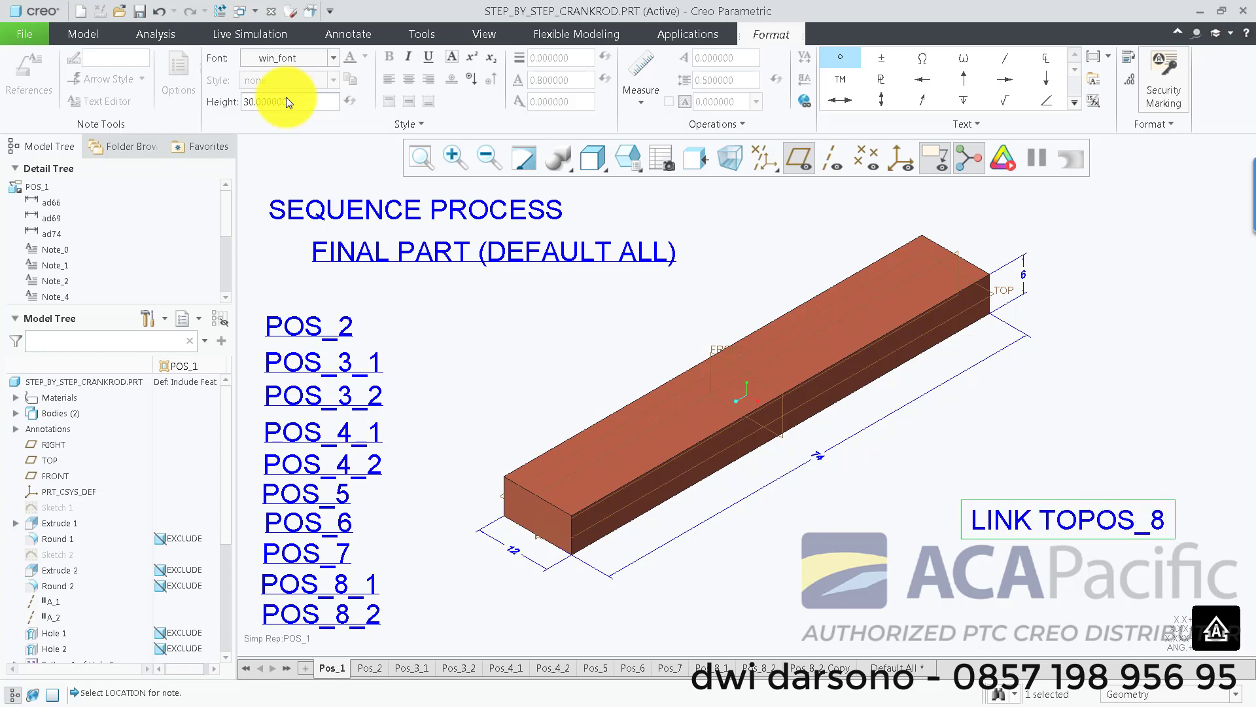
type("_2_CO")
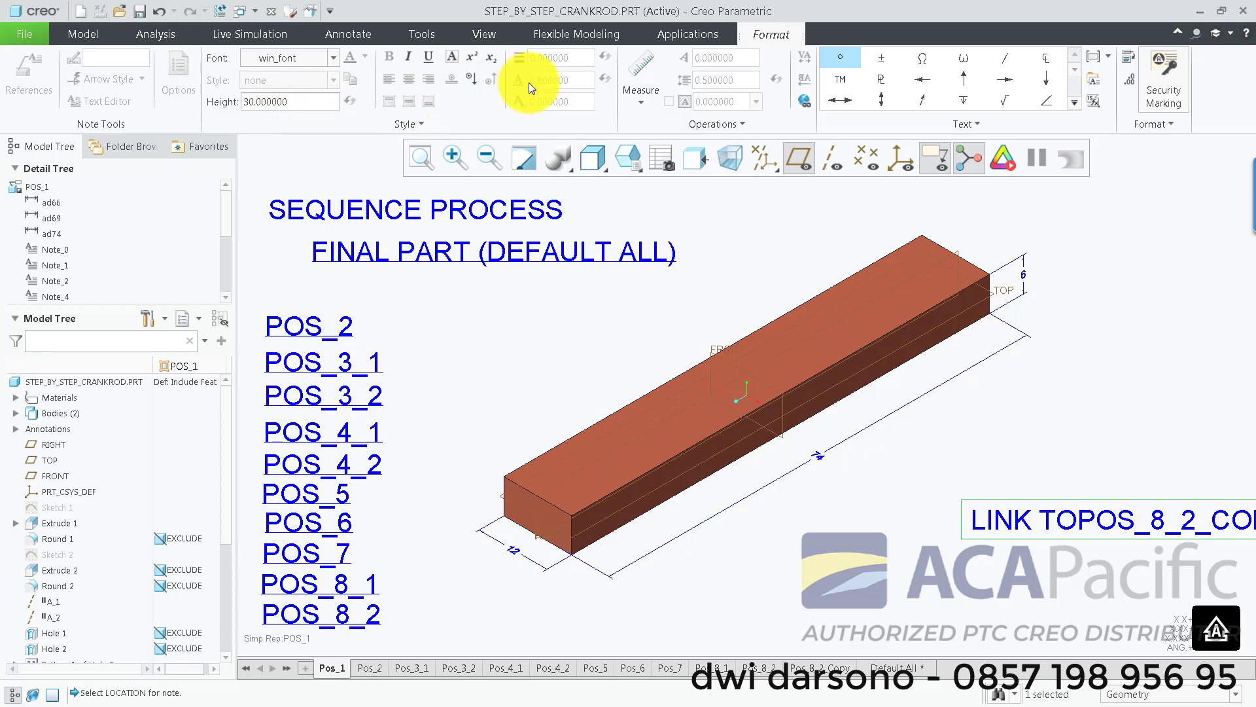
Hyperlink the new note in the POS_1 view to the internal view POS_8_2_COPY.
left_click(807, 100)
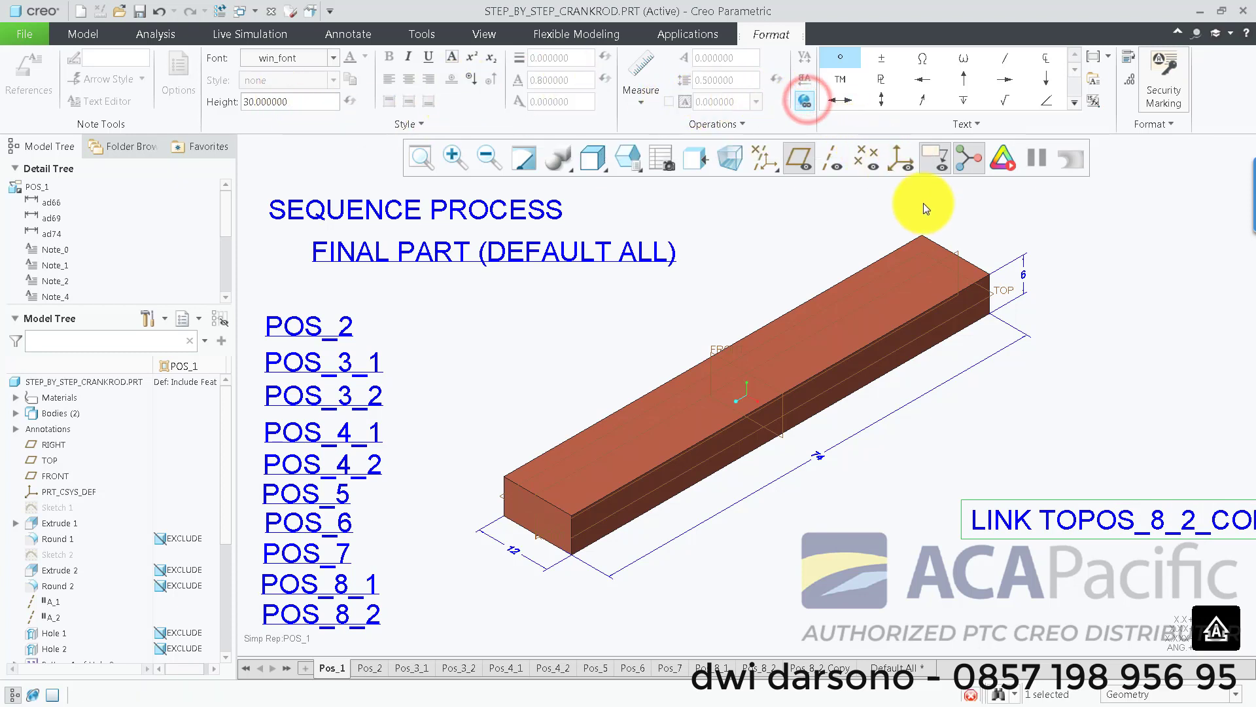
left_click(1240, 197)
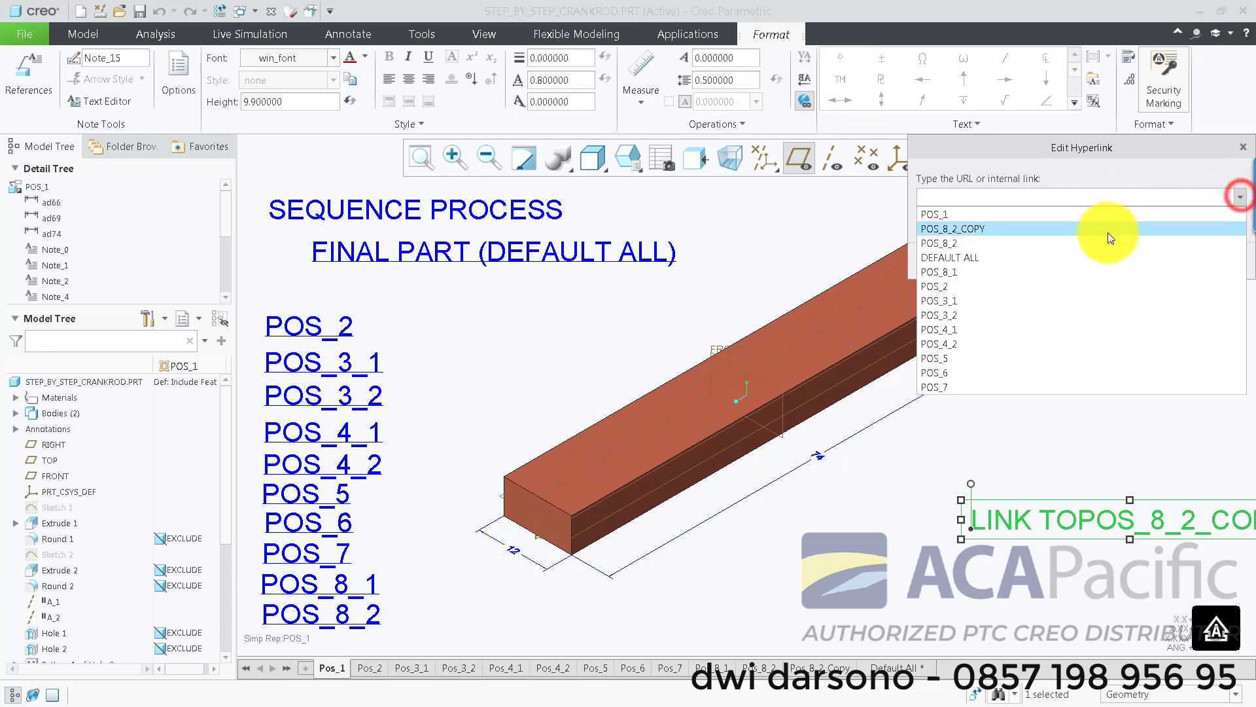
left_click(1108, 233)
left_click(1171, 261)
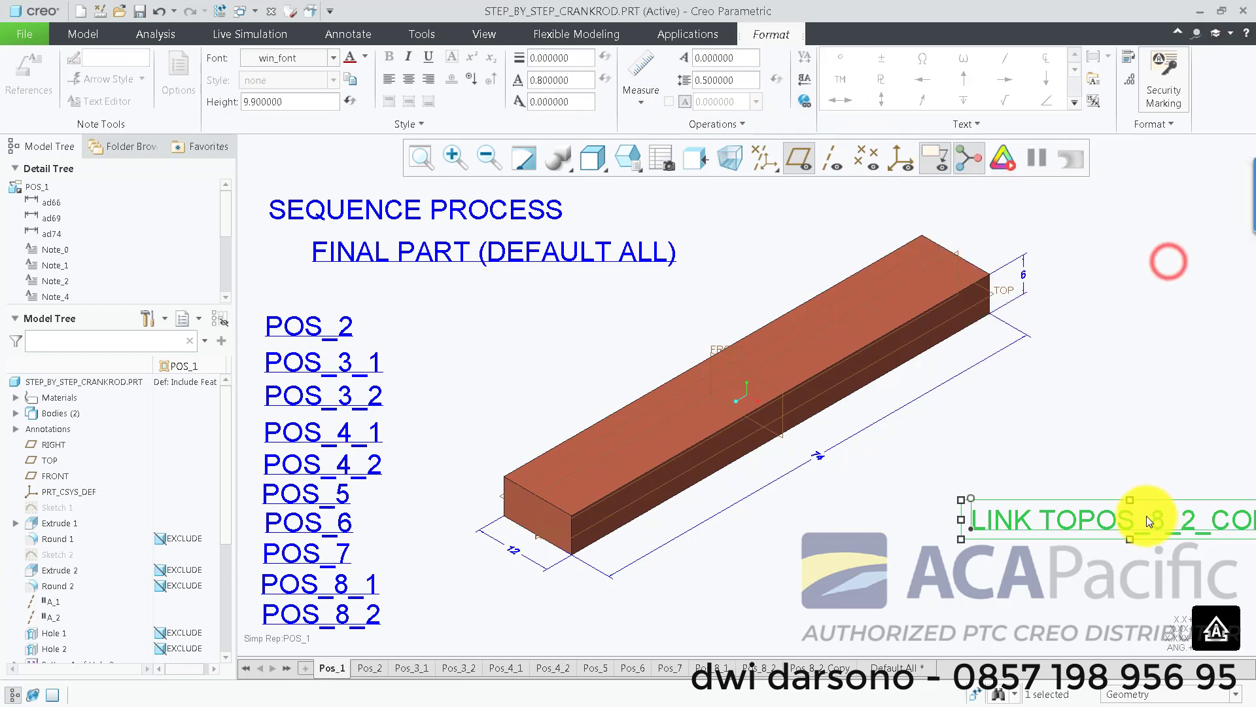
Move the hyperlinked note left and slightly down so its whole text fits on screen, and update the POS_1 combined view.
left_click_drag(1100, 539, 960, 565)
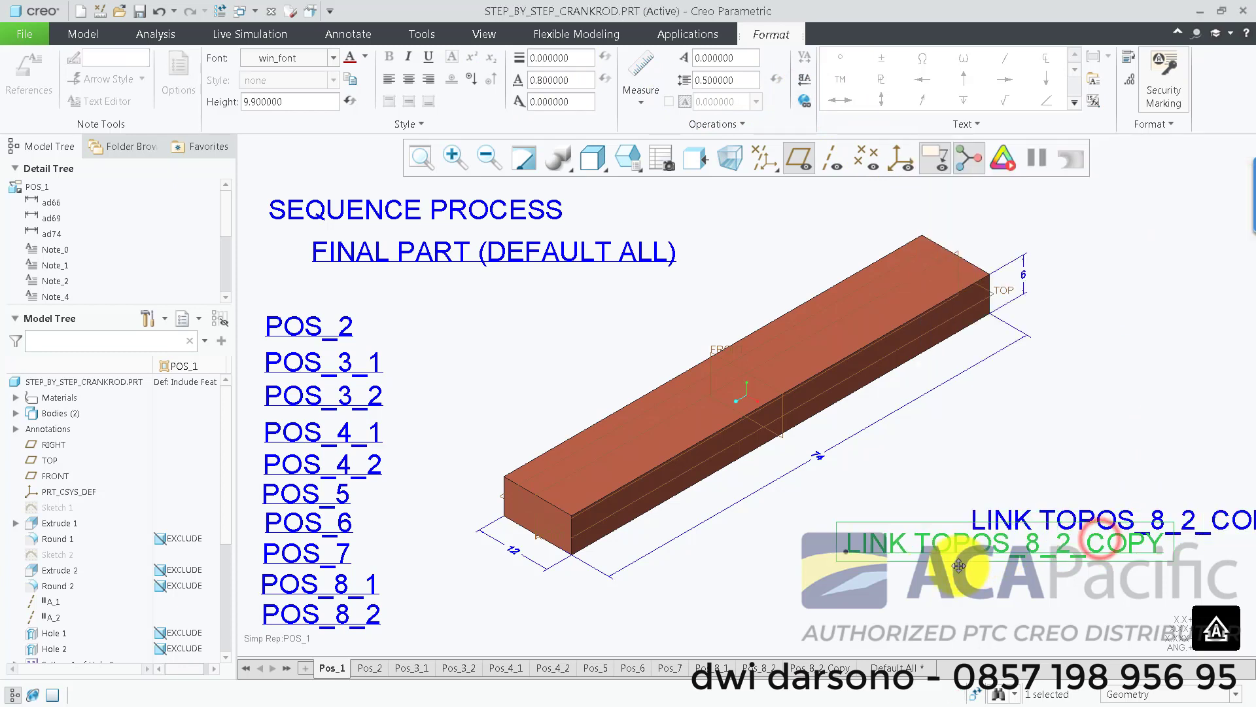
left_click(1025, 465)
left_click(66, 74)
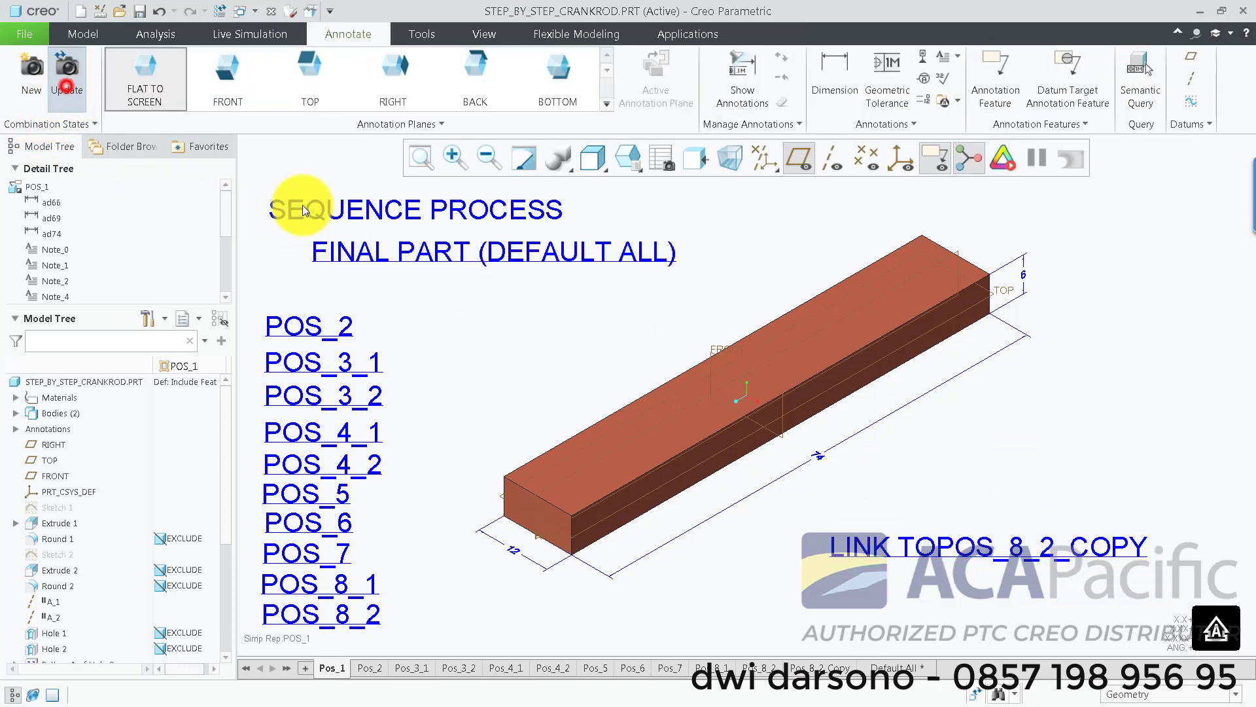
Follow the link back to Pos_8_2_Copy, hyperlink its LINK TO POS 1 note to POS_1 again and update the combined view.
left_click(992, 557)
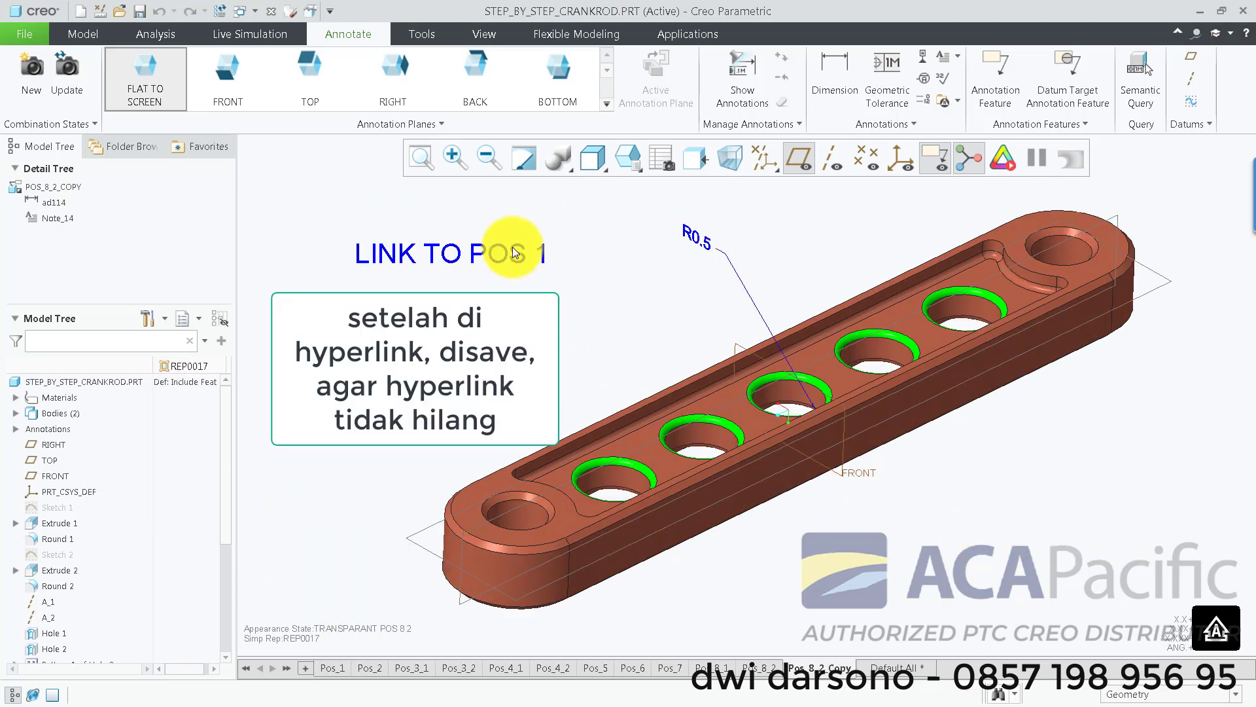
left_click(513, 251)
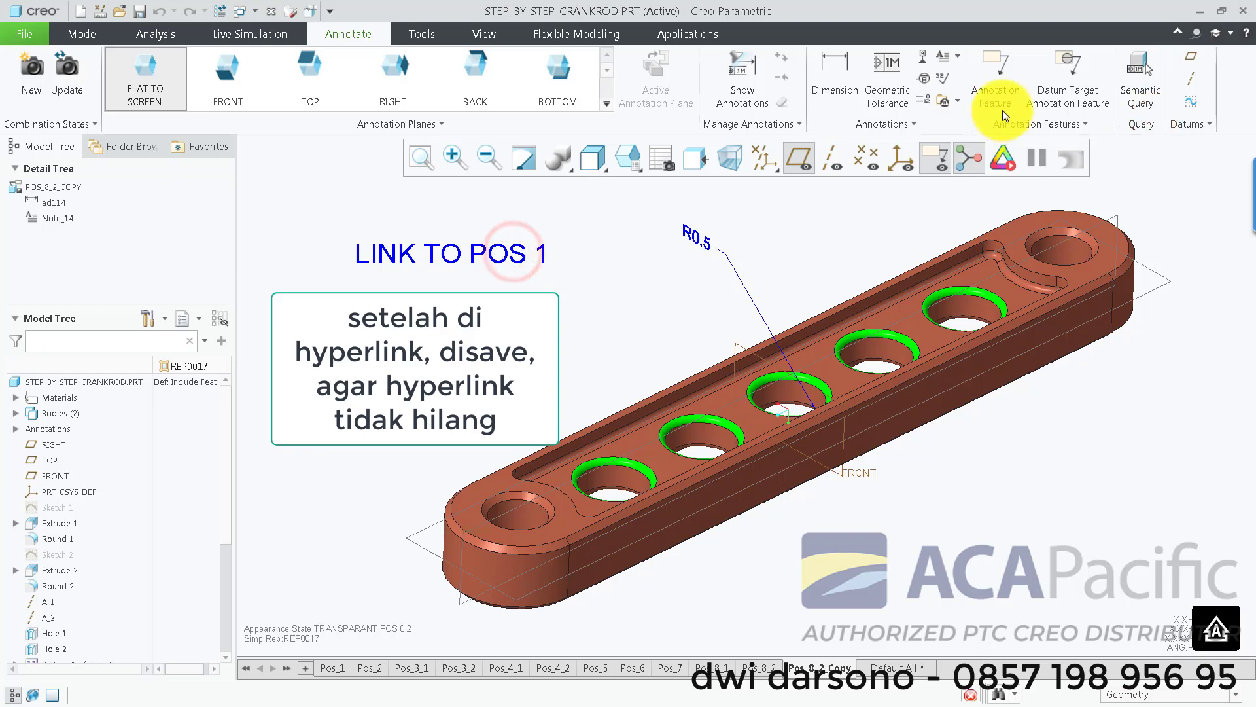
left_click(815, 100)
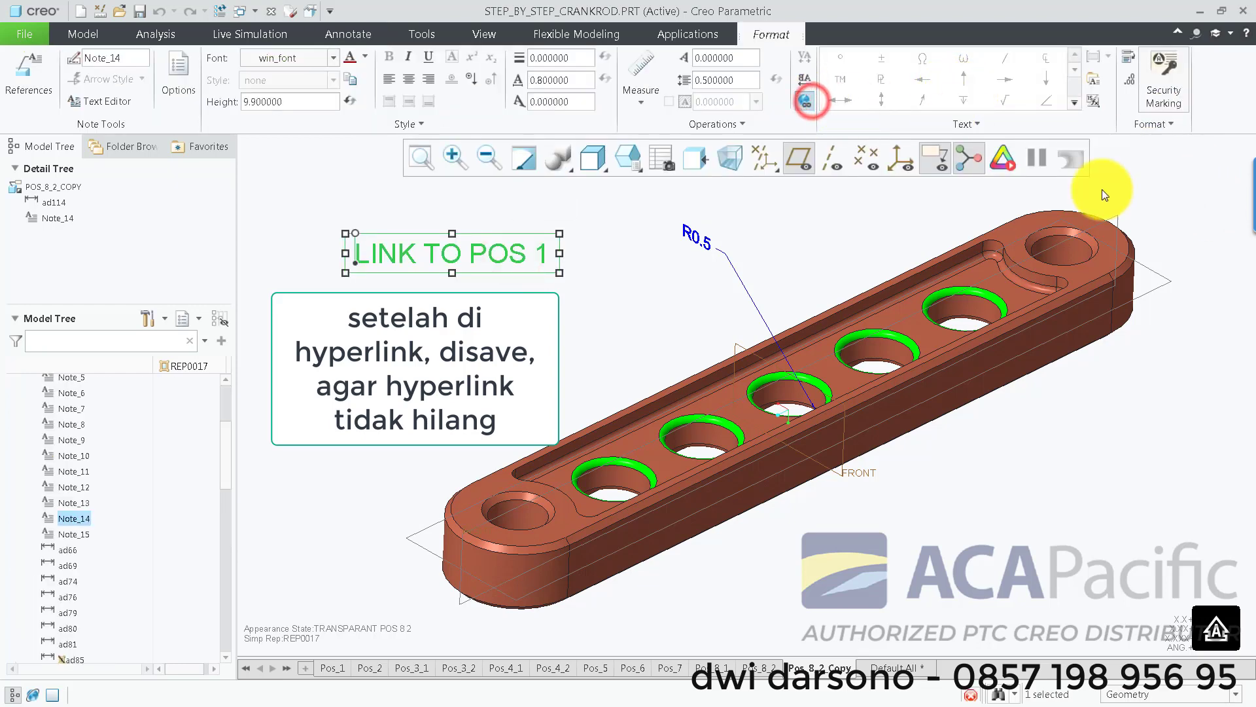
left_click(1240, 197)
left_click(1011, 230)
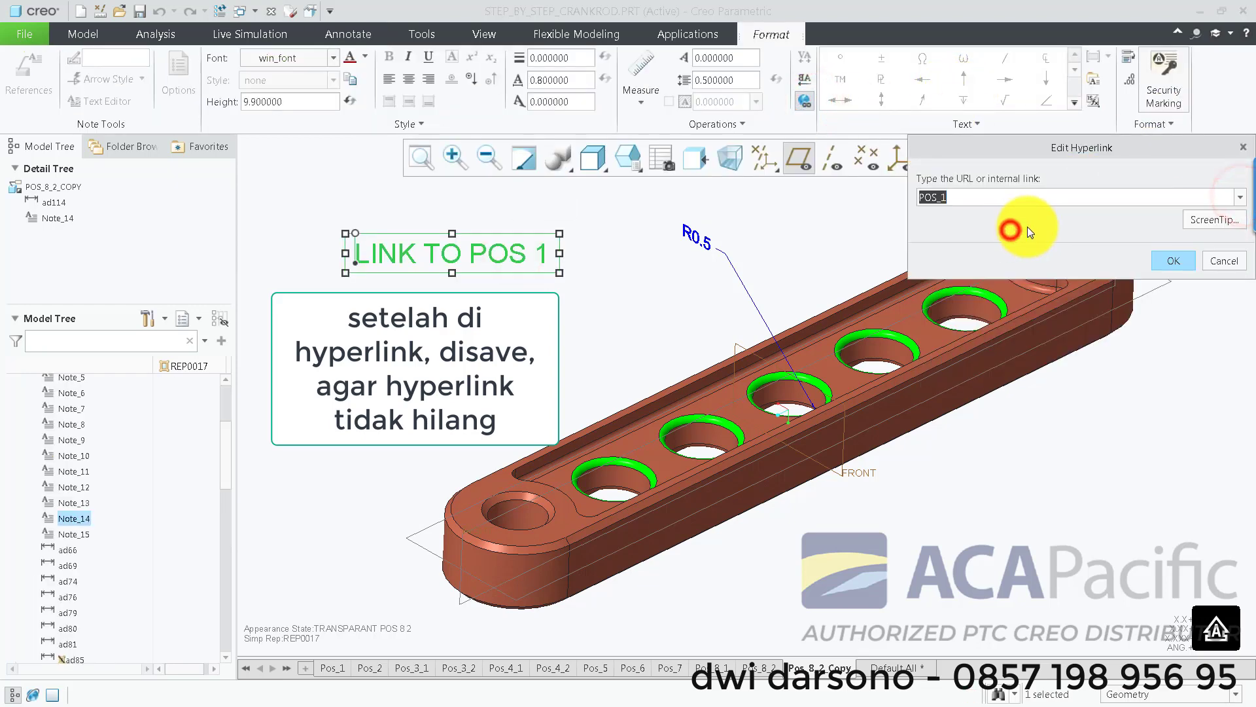
left_click(1176, 261)
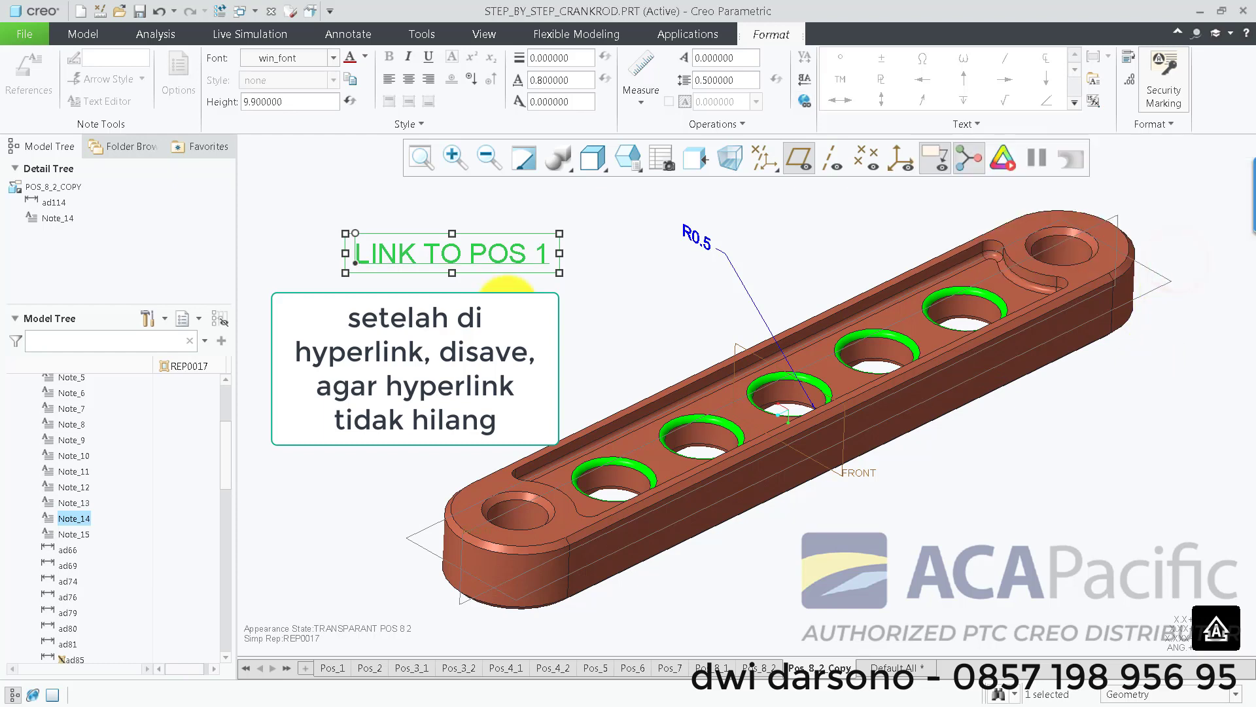
left_click(505, 298)
left_click(77, 69)
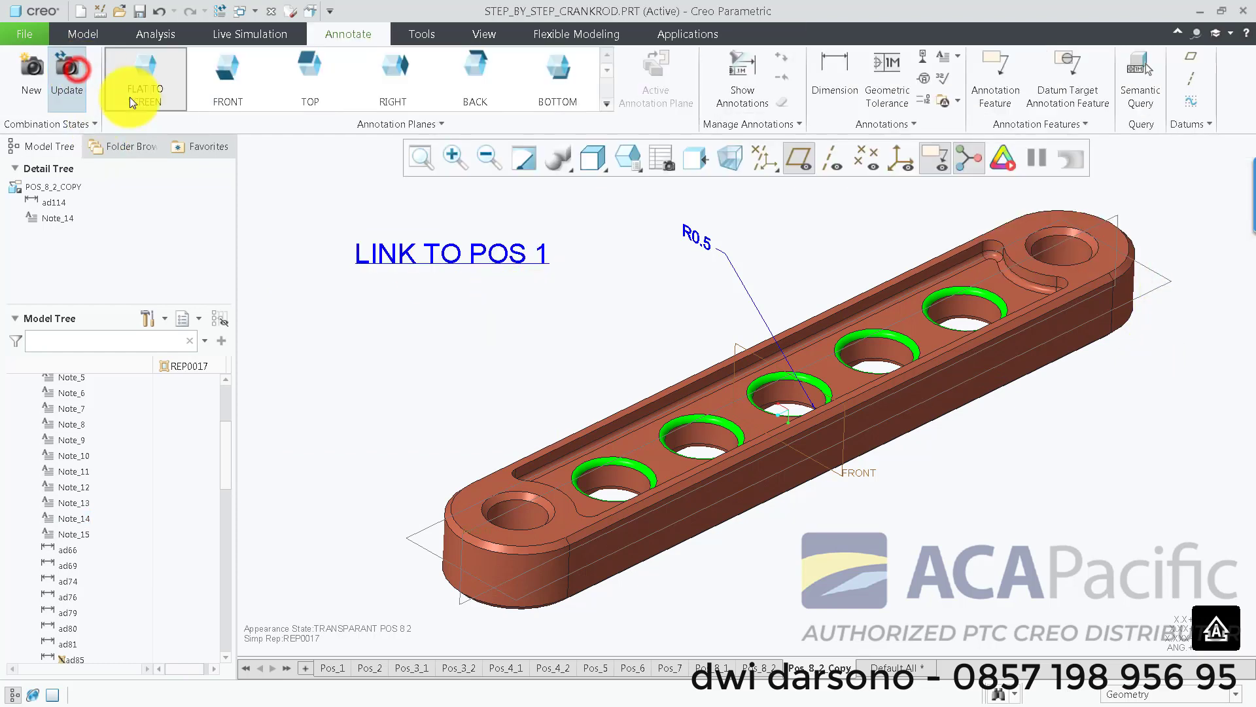
Follow the link to POS_1 and correct the text of its new note to "LINK TO POS_8_2_COPY".
left_click(447, 262)
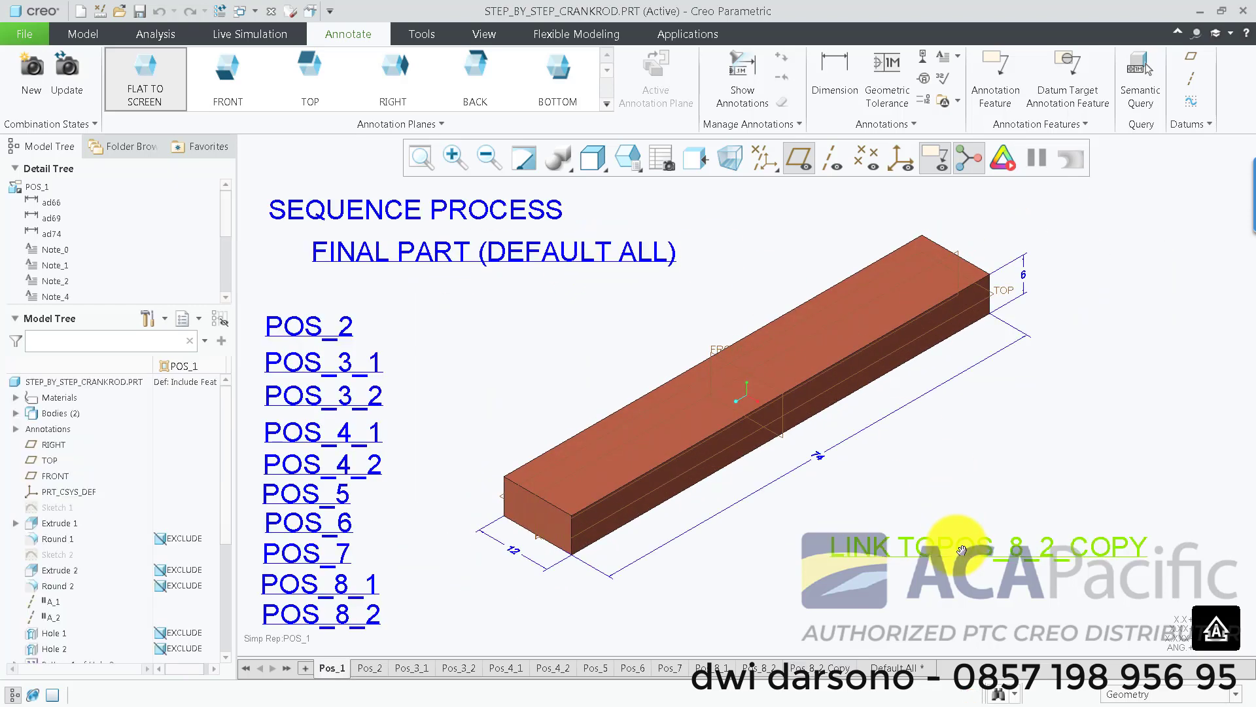
left_click(956, 545)
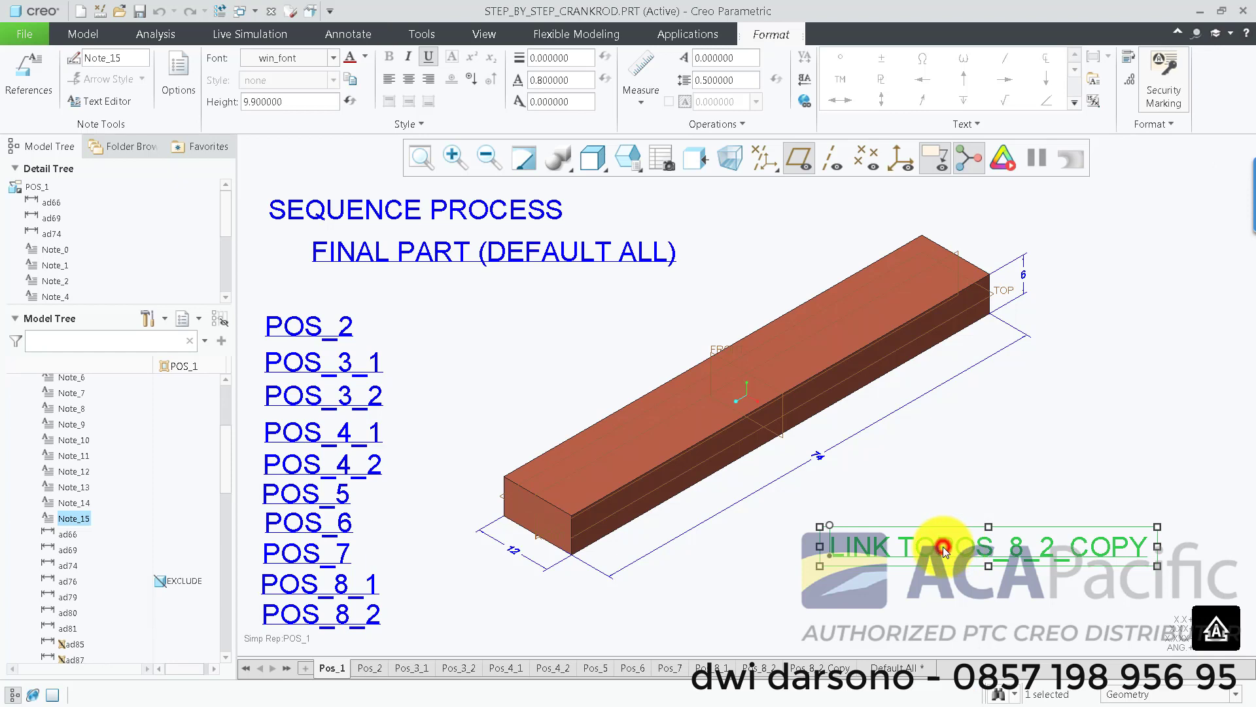
double_click(944, 547)
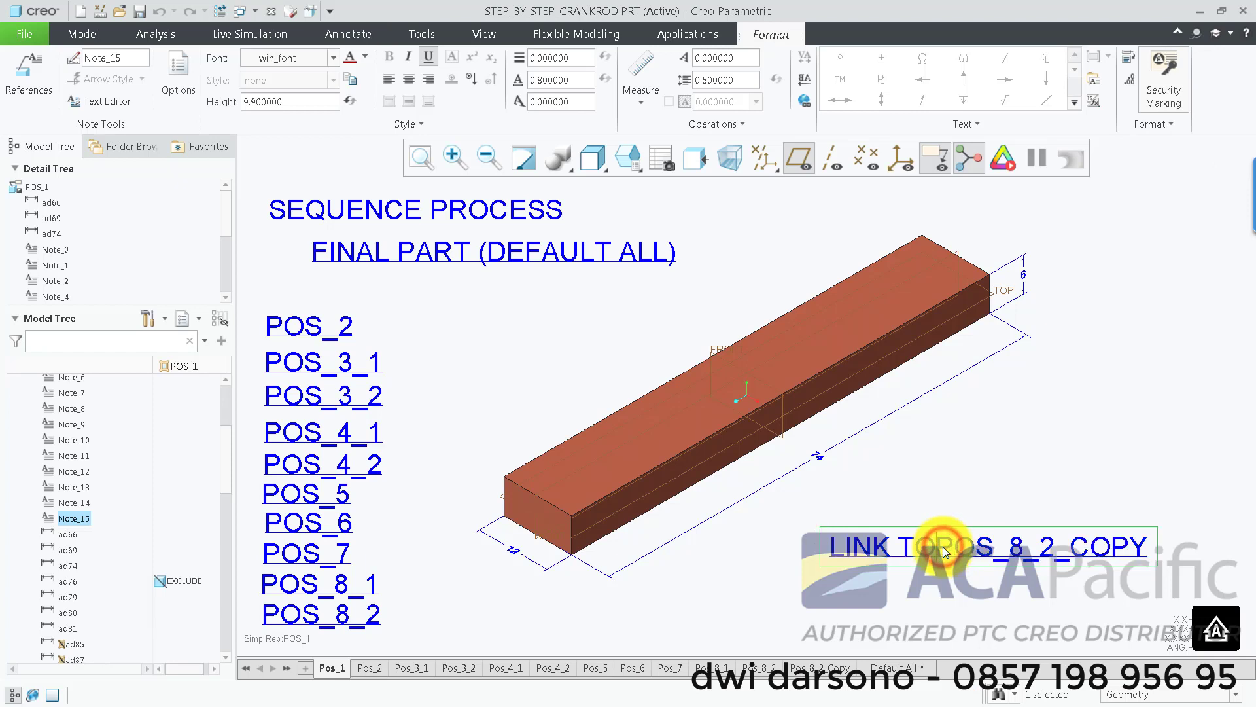
left_click(1004, 483)
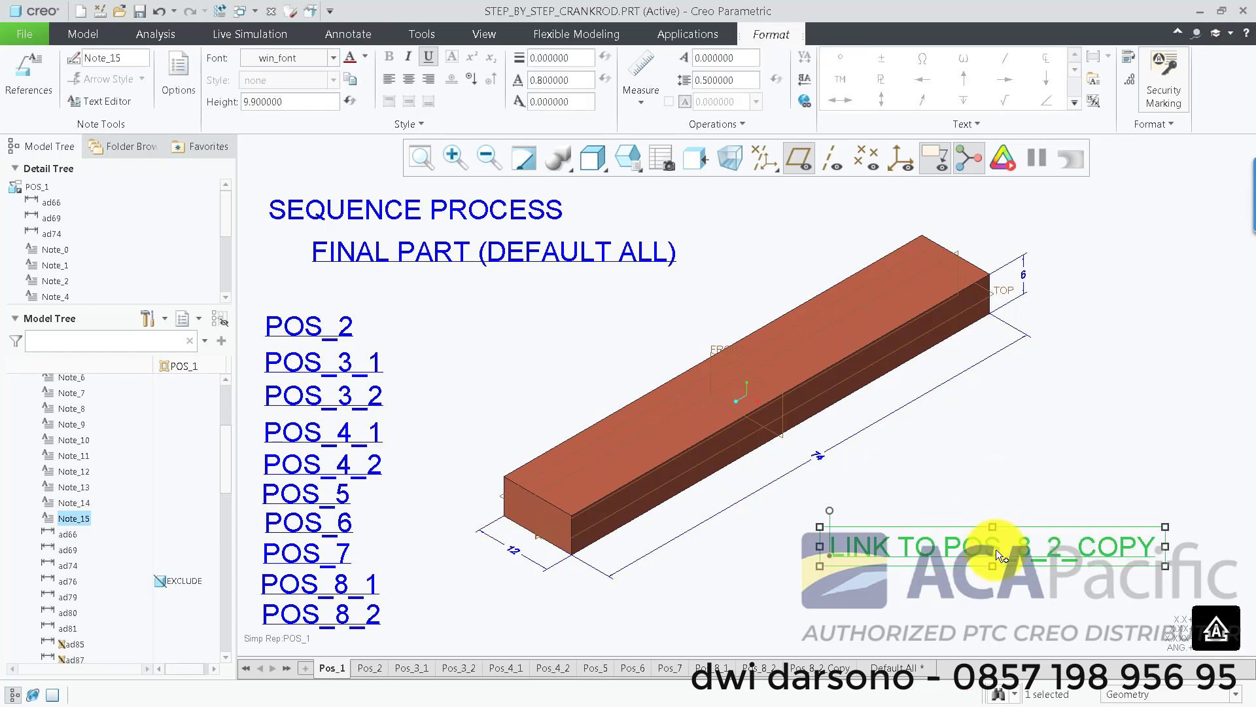
Test the hyperlinked notes by following them back and forth between POS_1 and Pos_8_2_Copy, and save the part.
left_click(979, 555, "ctrl")
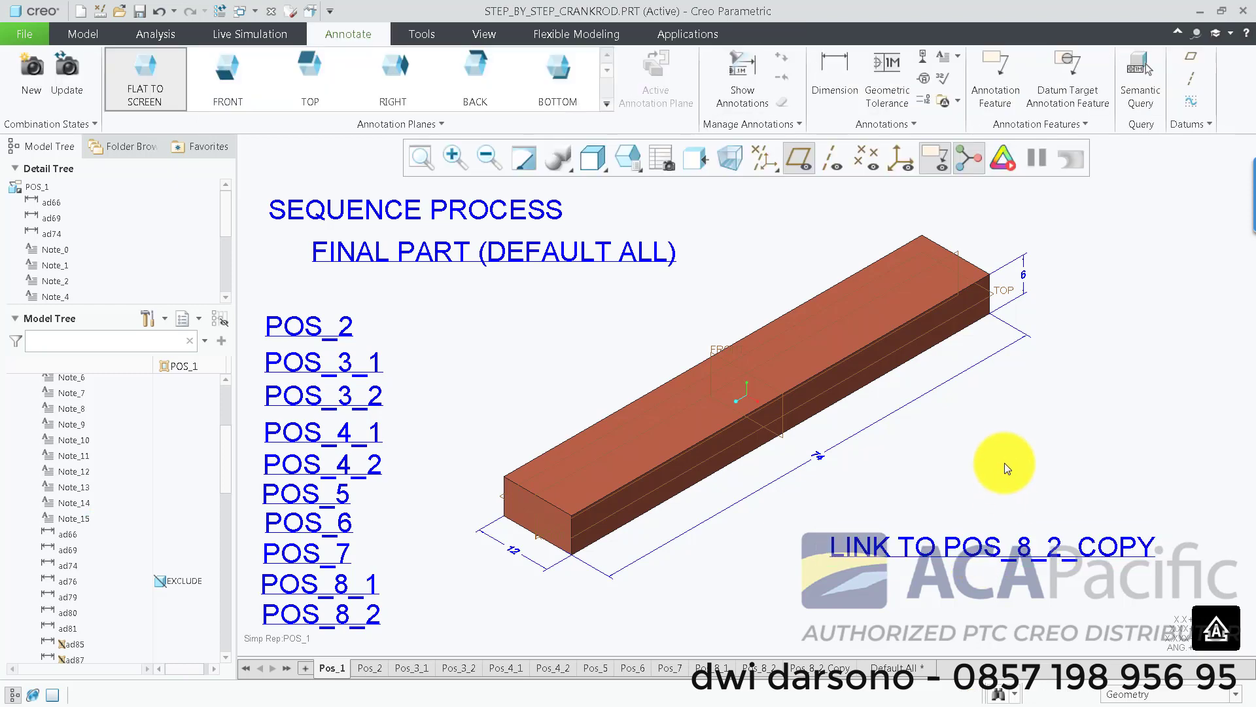
left_click(977, 554, "ctrl")
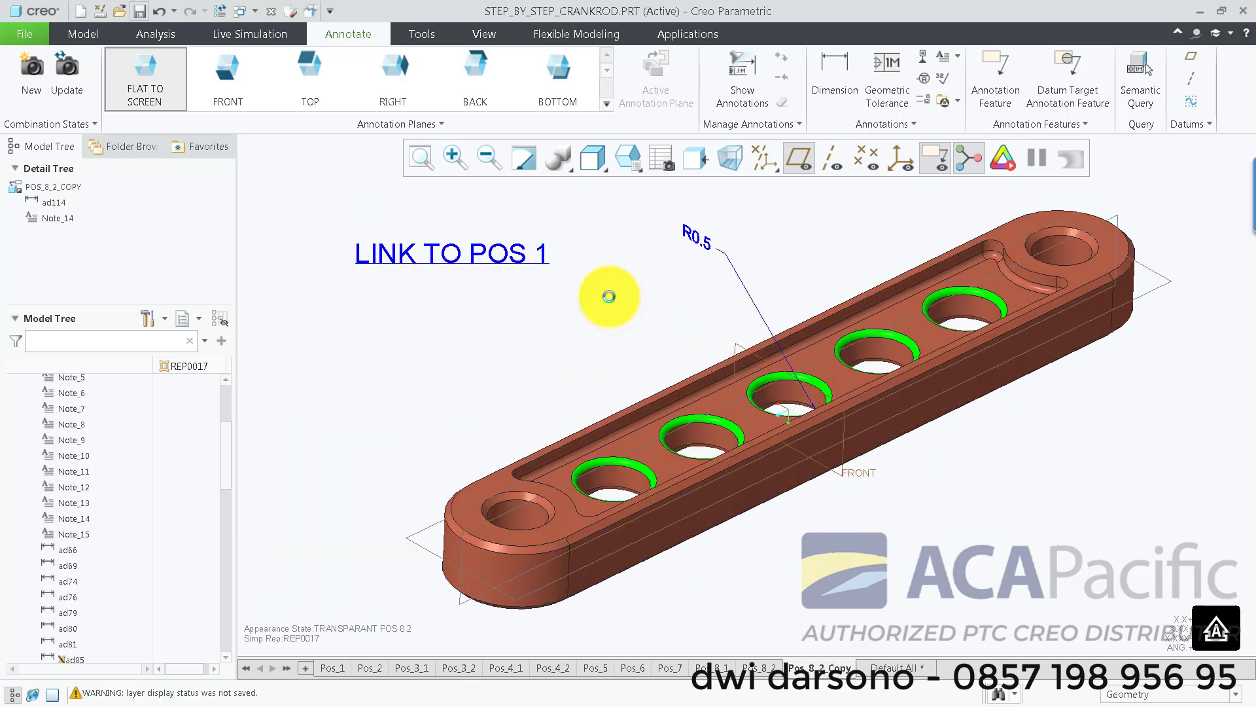
left_click(498, 259, "ctrl")
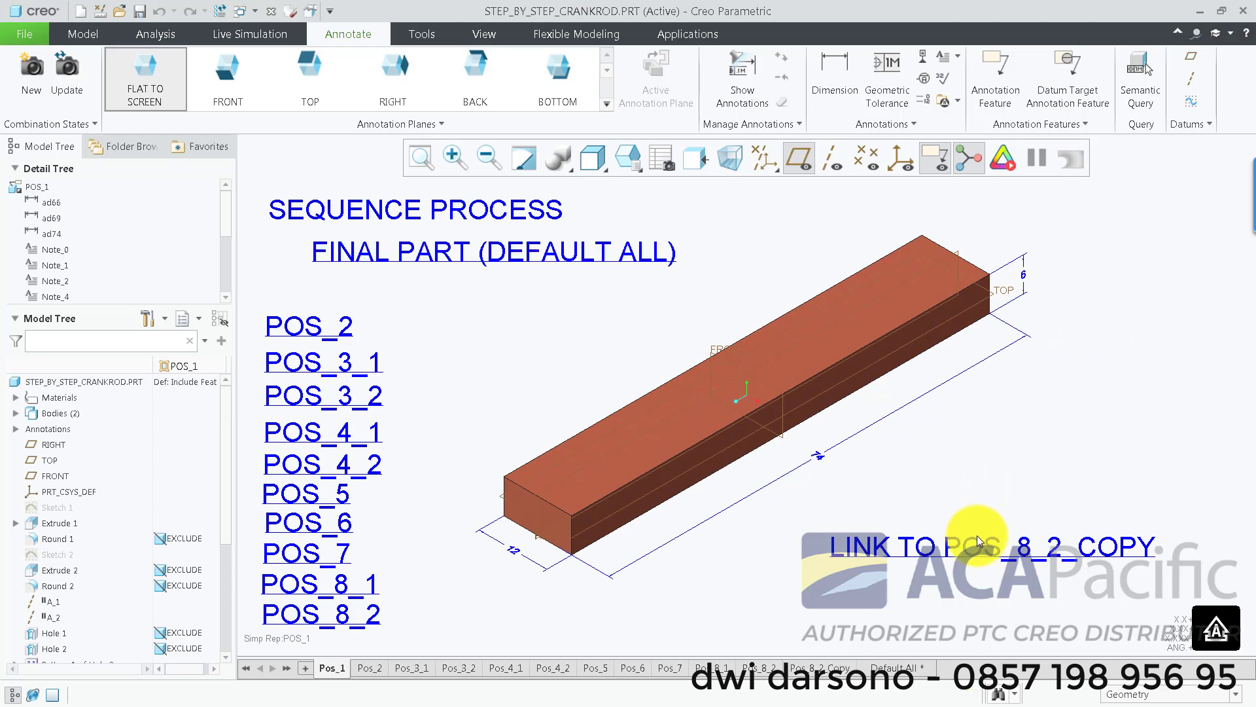
left_click(977, 536, "ctrl")
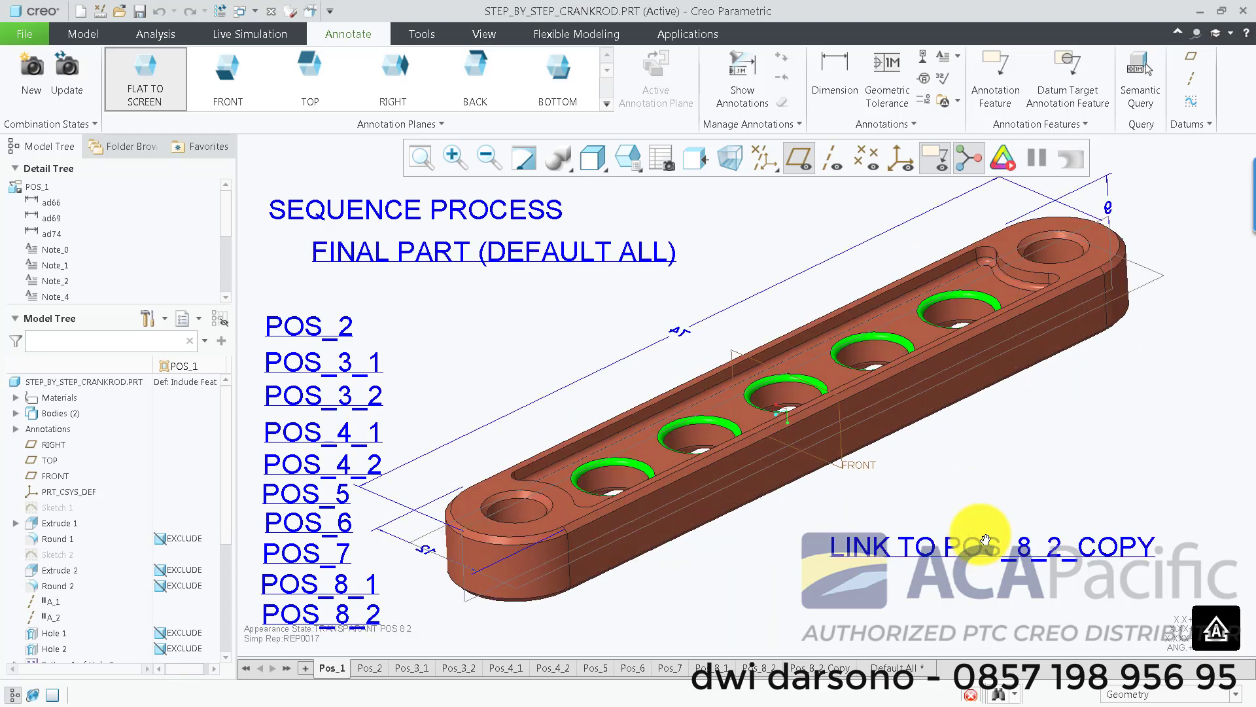
left_click(523, 259, "ctrl")
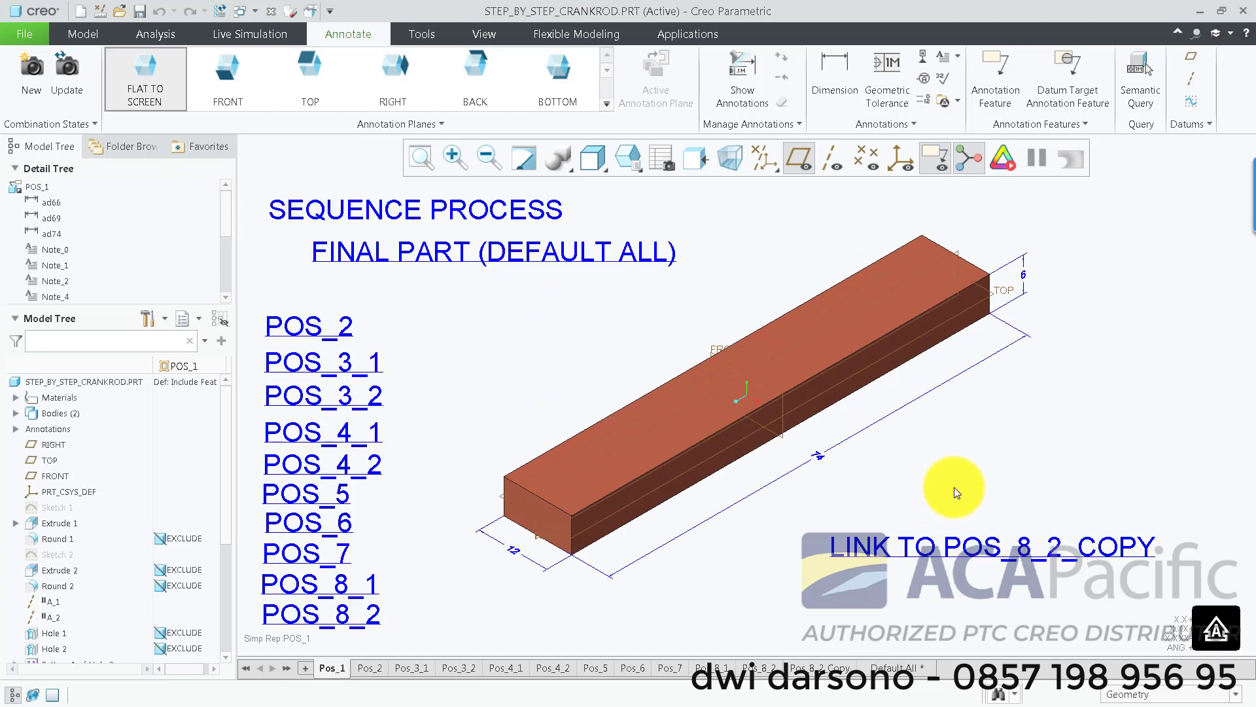
left_click(996, 539, "ctrl")
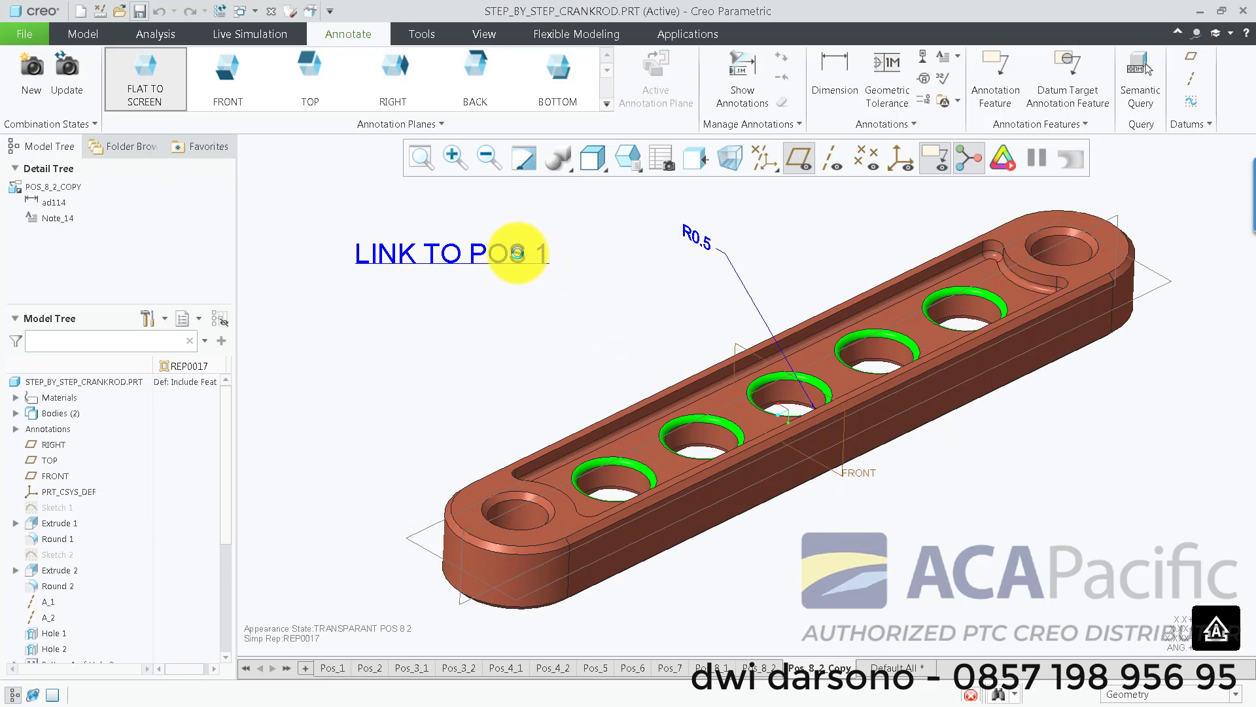
left_click(518, 253, "ctrl")
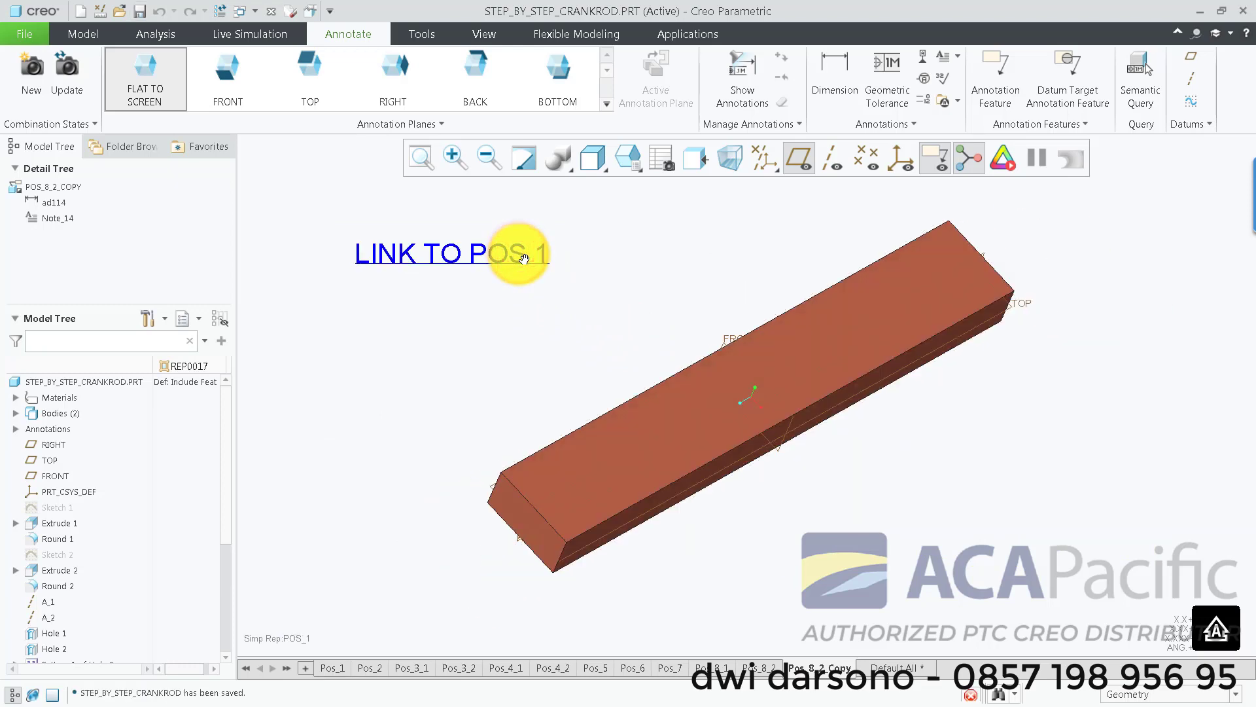
left_click(985, 544, "ctrl")
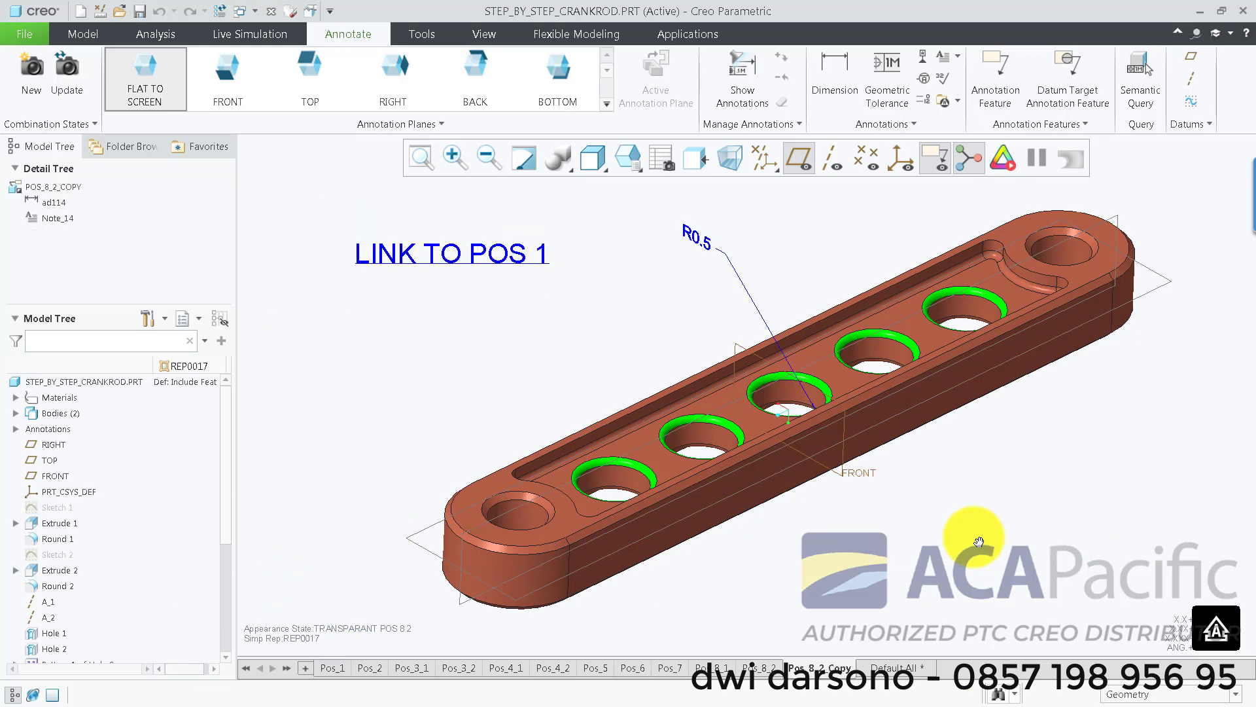
key("ctrl+s")
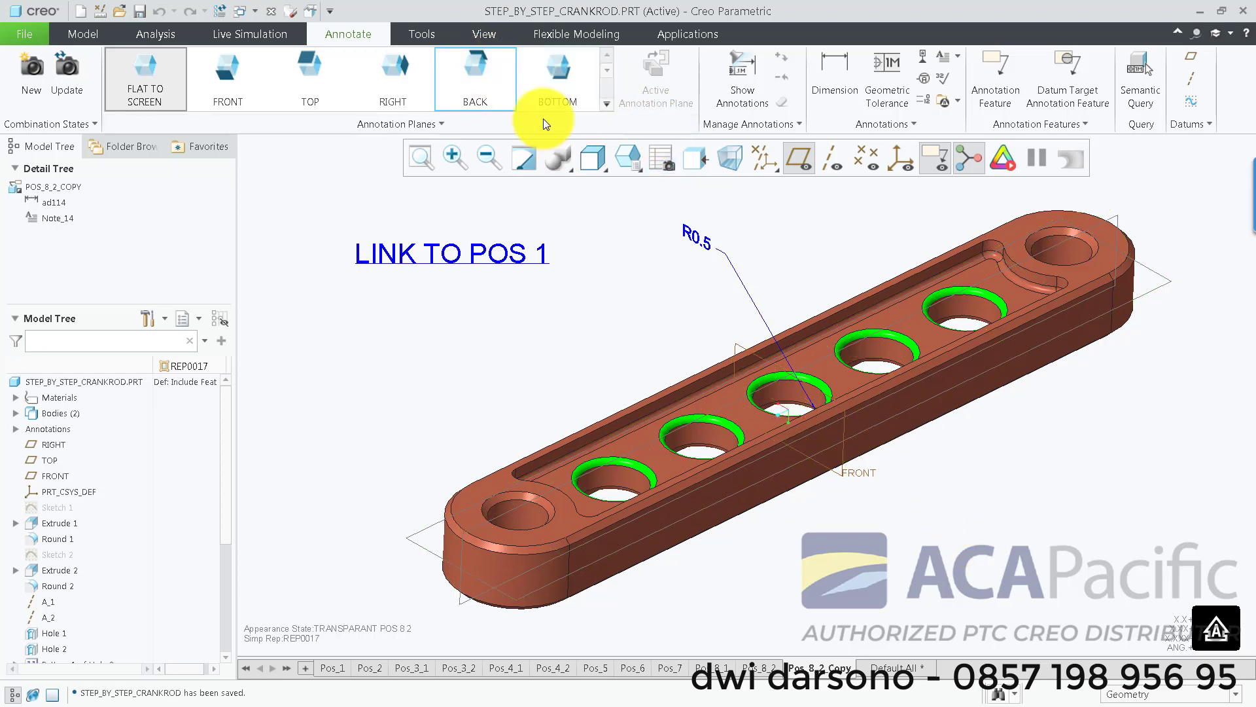
Bring up the augmented reality commands and activate the Default All combined view.
left_click(433, 34)
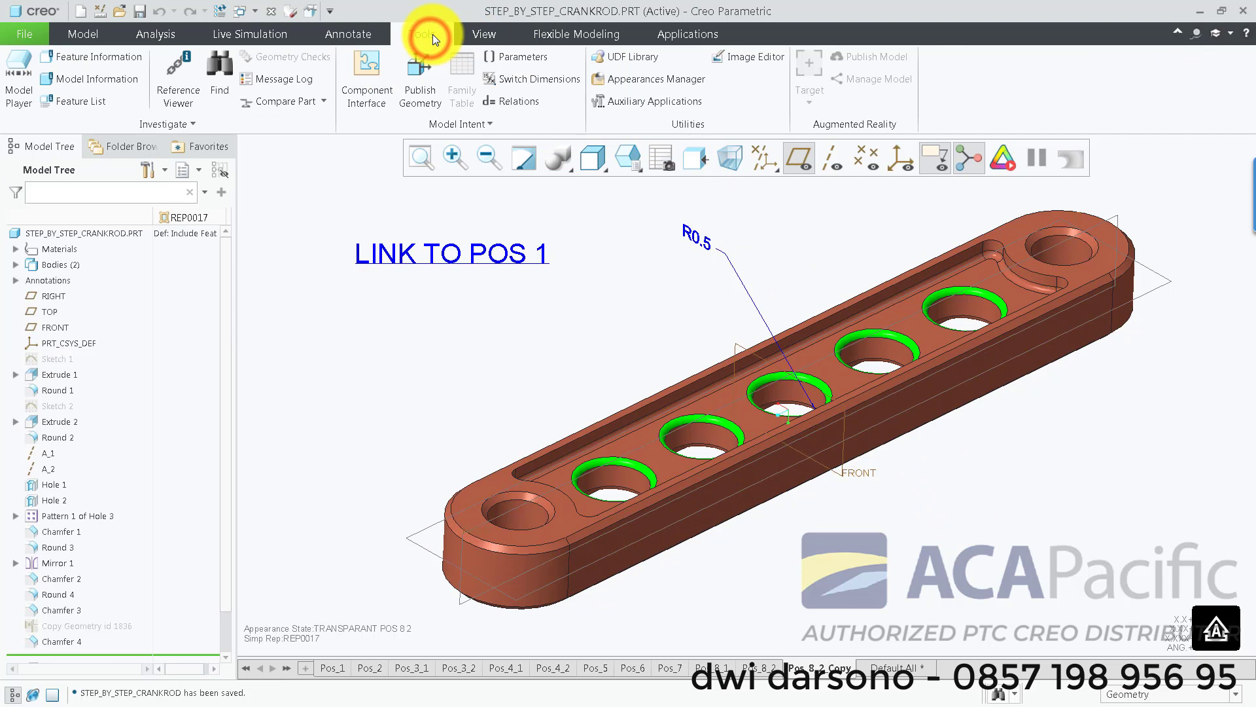
left_click(819, 247)
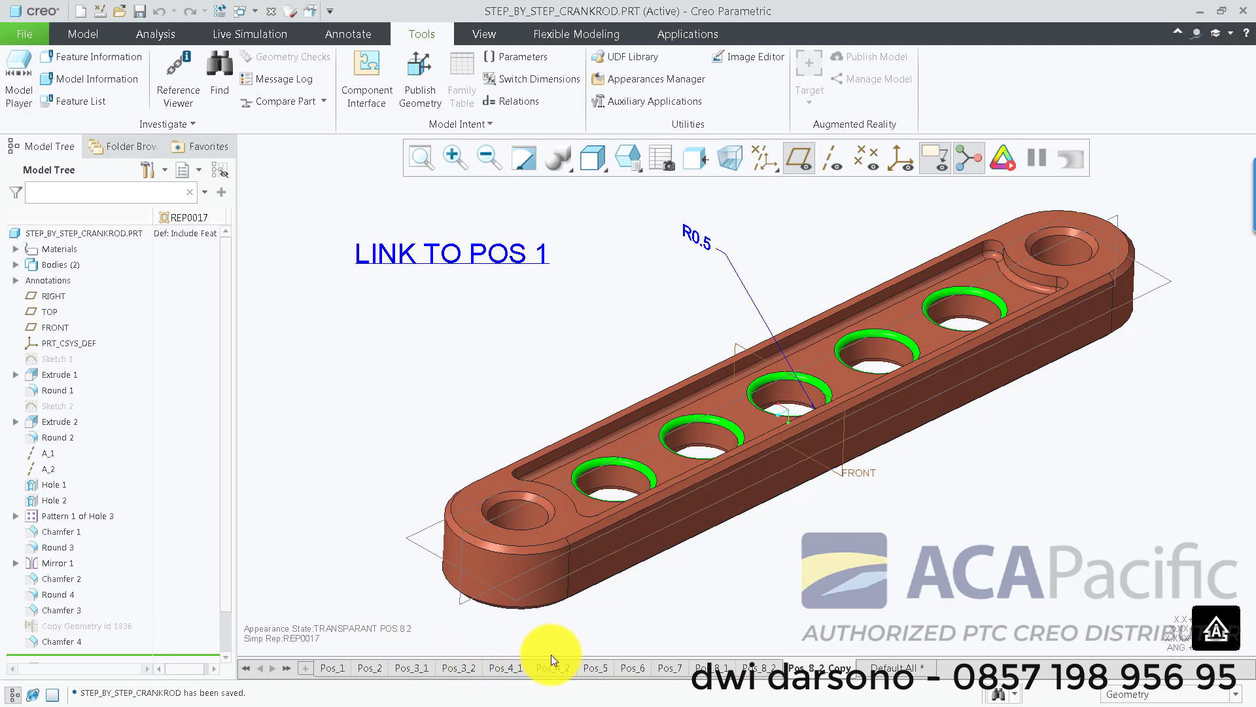
left_click(911, 666)
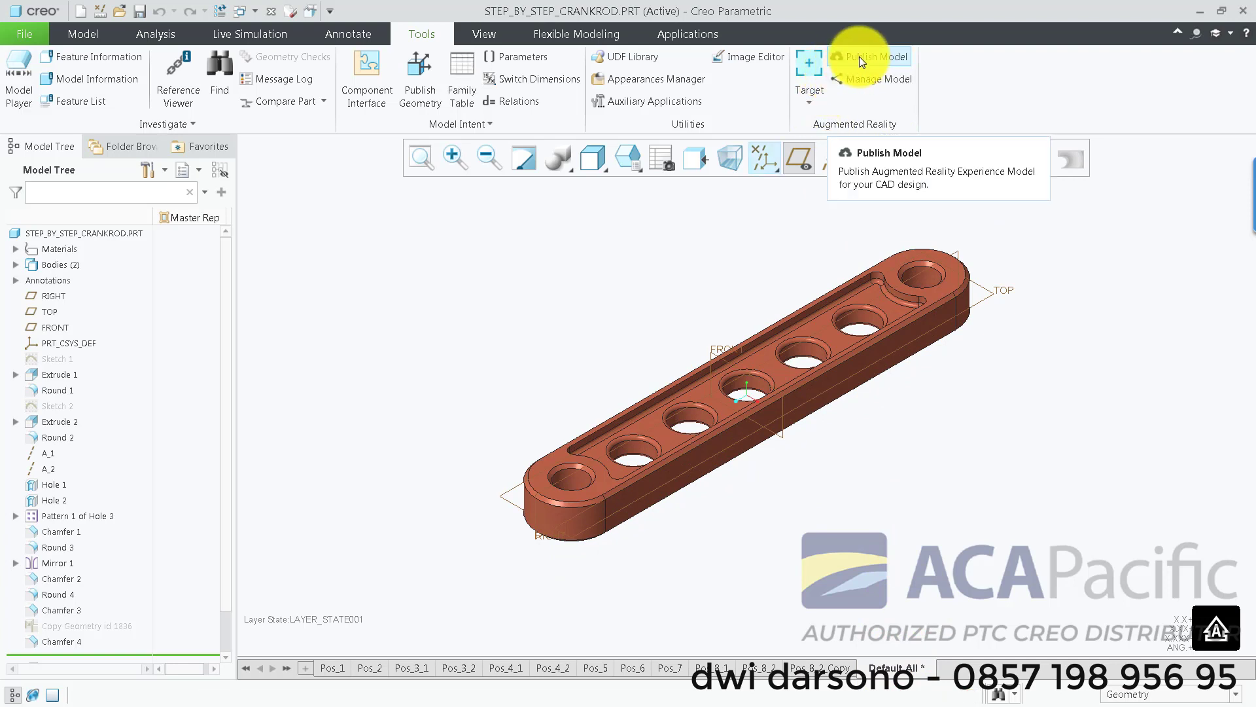
left_click(809, 63)
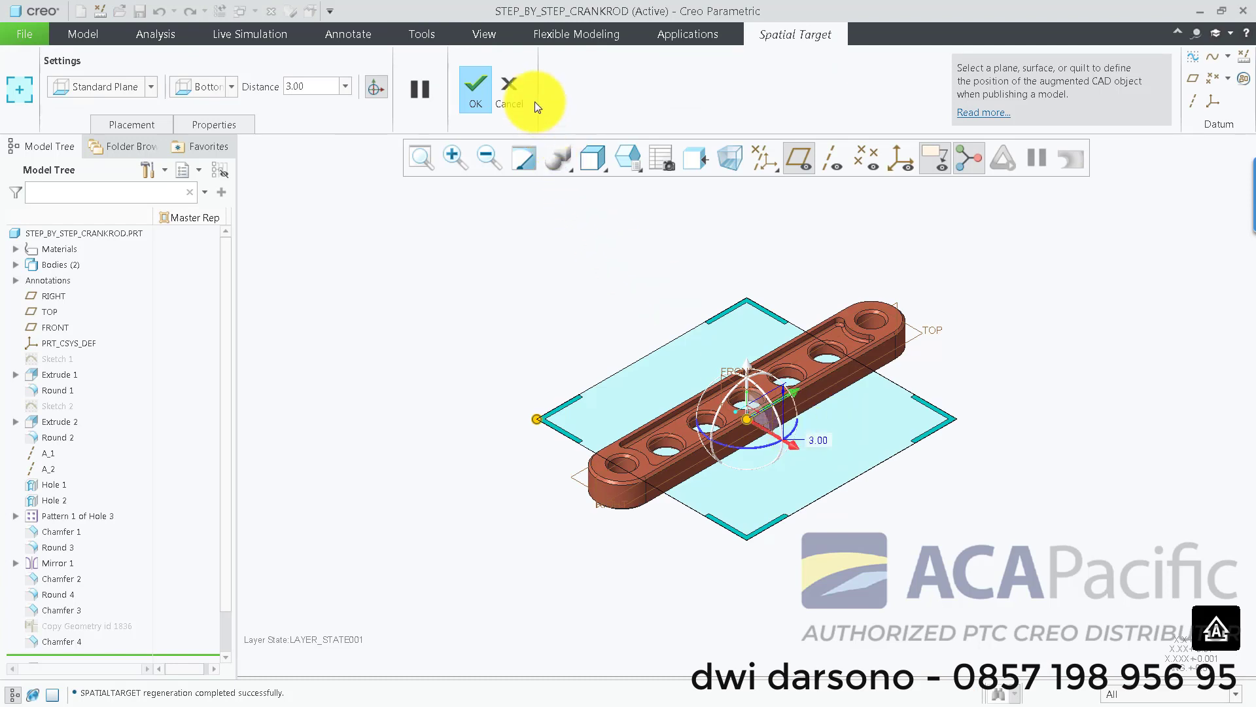
left_click(510, 87)
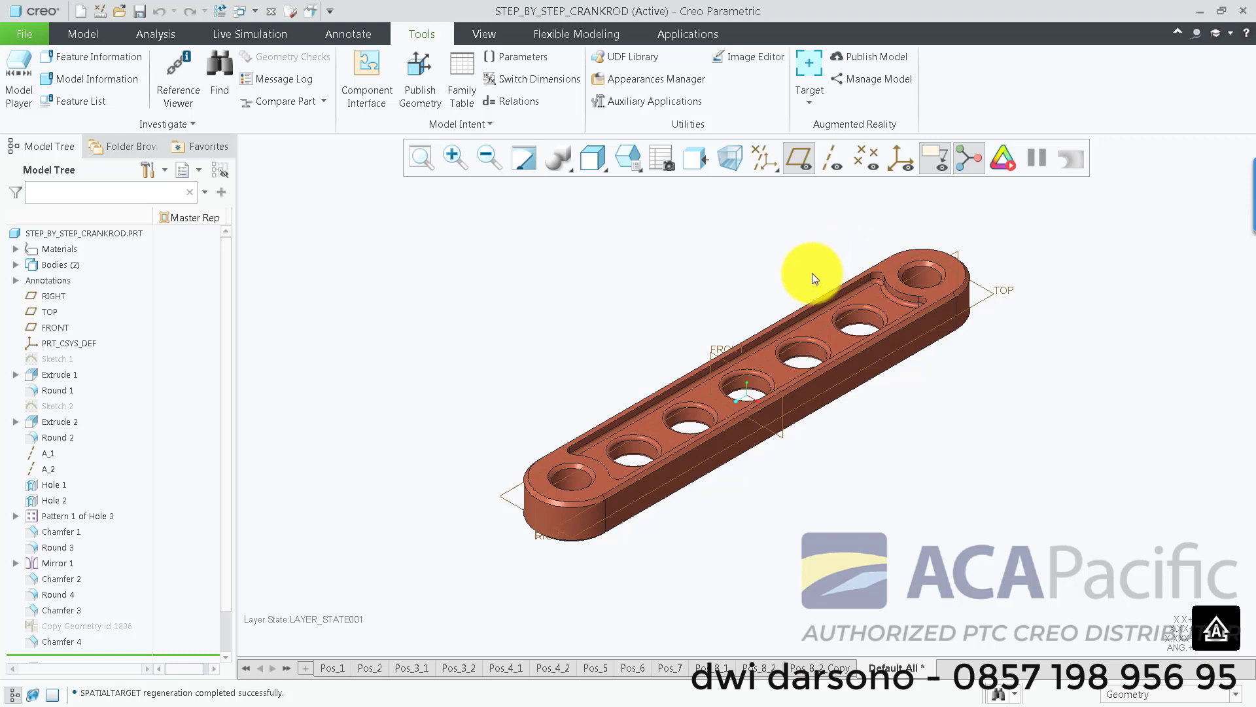
middle_click_drag(787, 300, 774, 308, "shift")
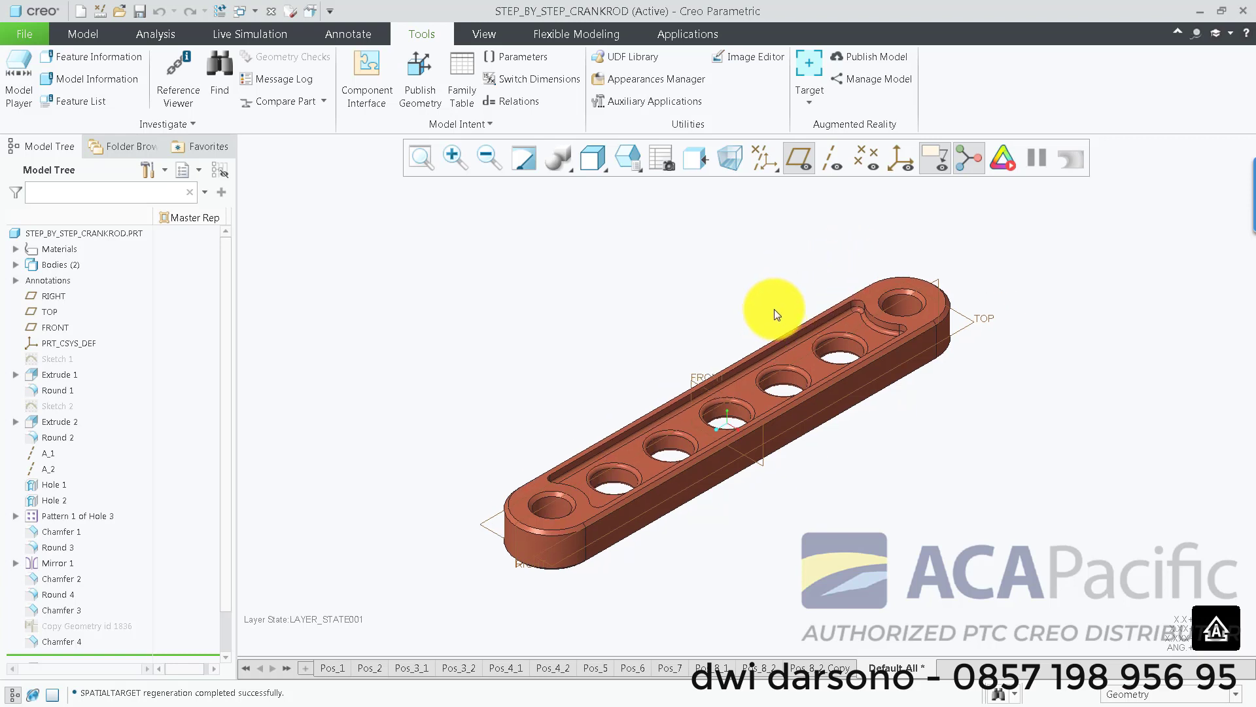